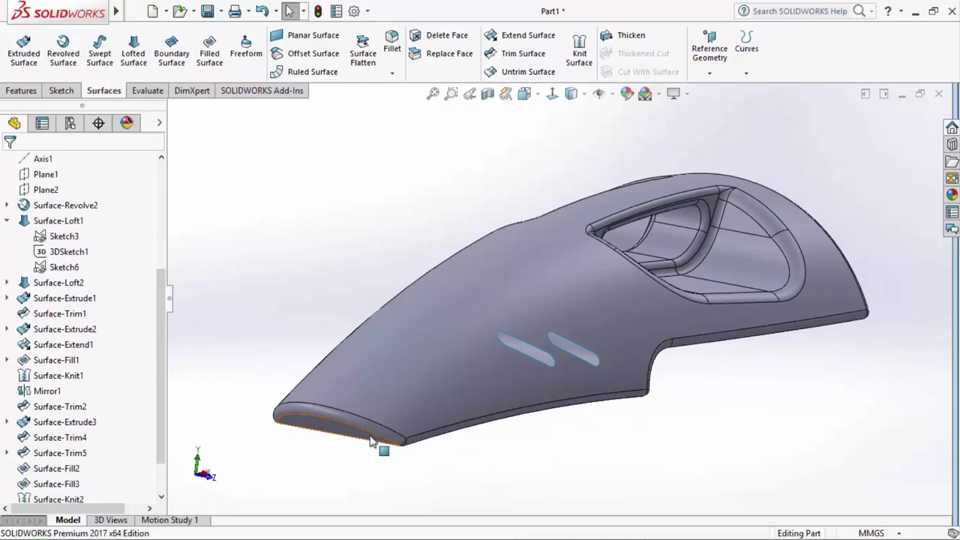
Create a new part and add Axis1 where the Top and Right planes intersect.
left_click(155, 13)
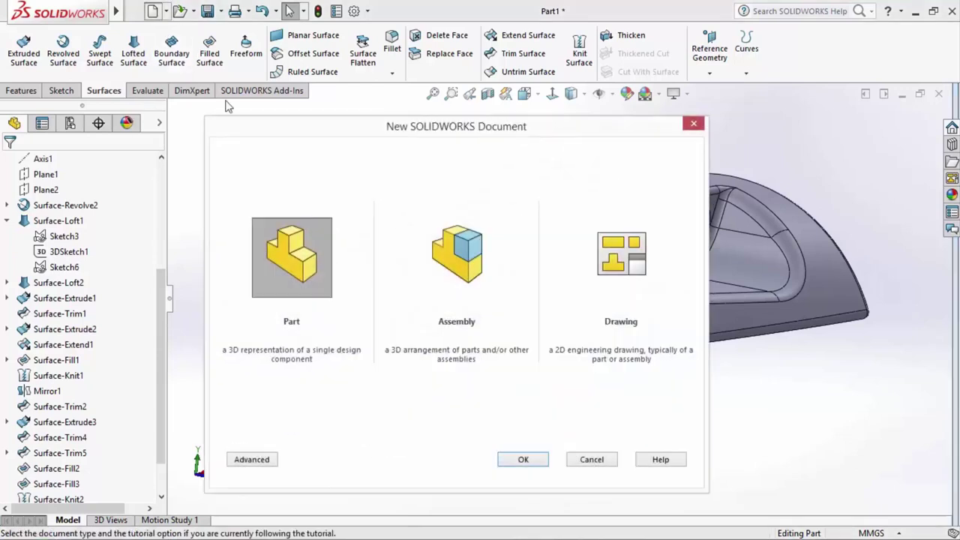
left_click(523, 461)
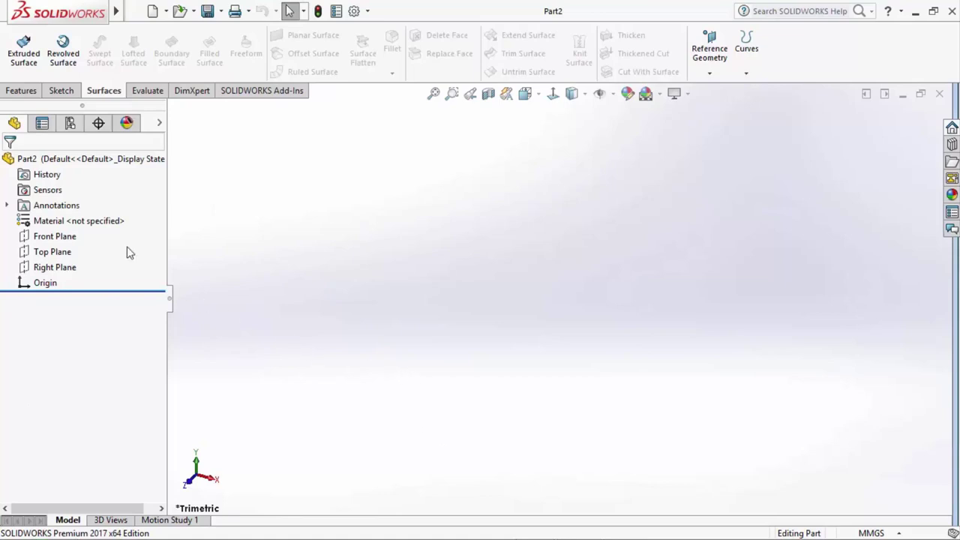
left_click(61, 237)
left_click(65, 251)
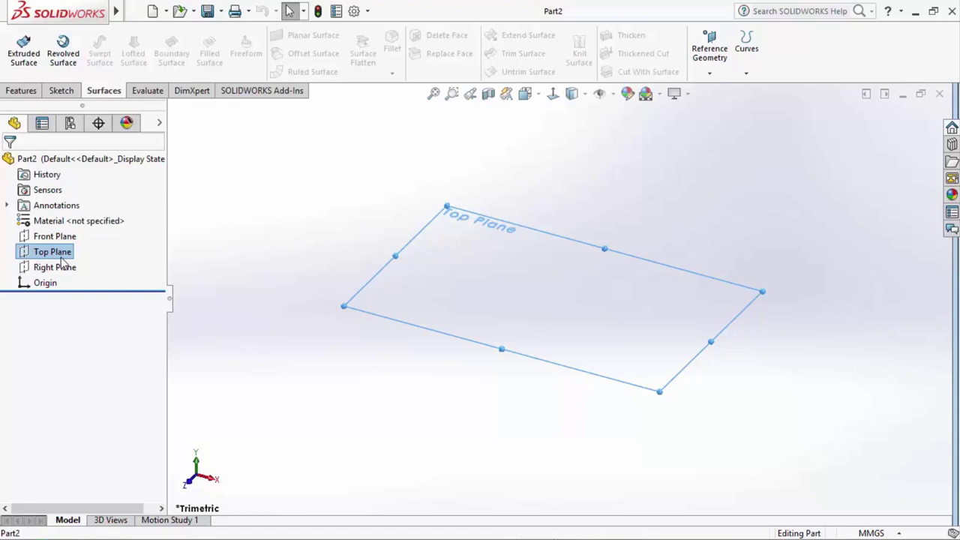
left_click(60, 267, "ctrl")
left_click(710, 73)
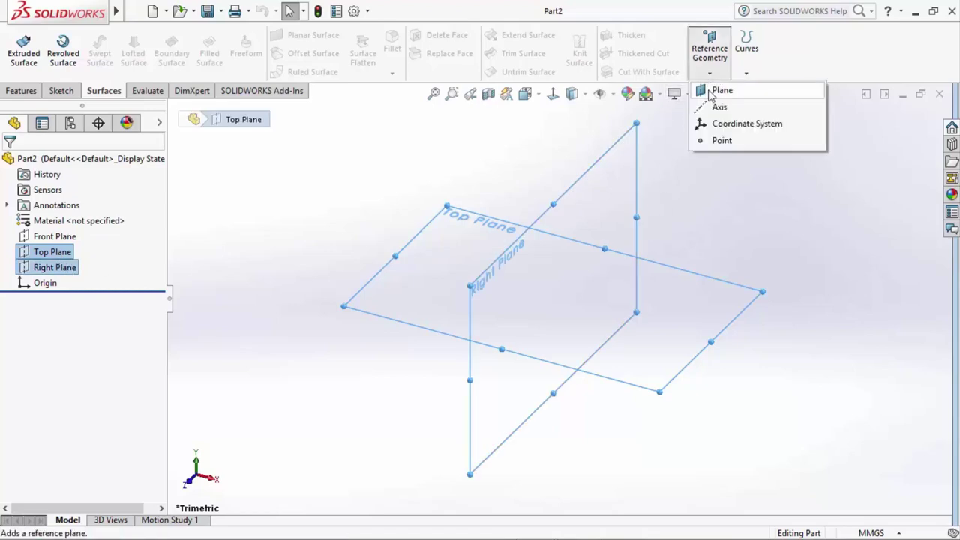
left_click(712, 106)
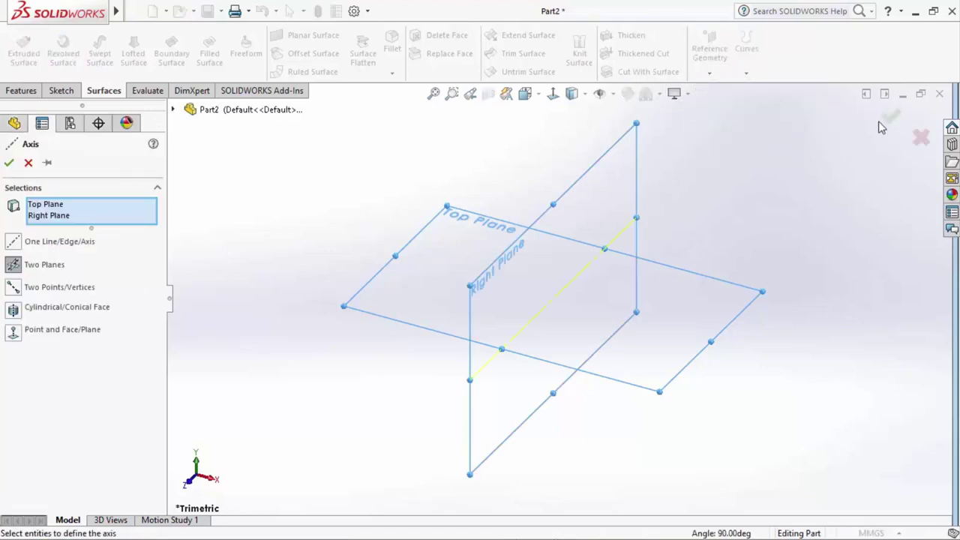
left_click(885, 120)
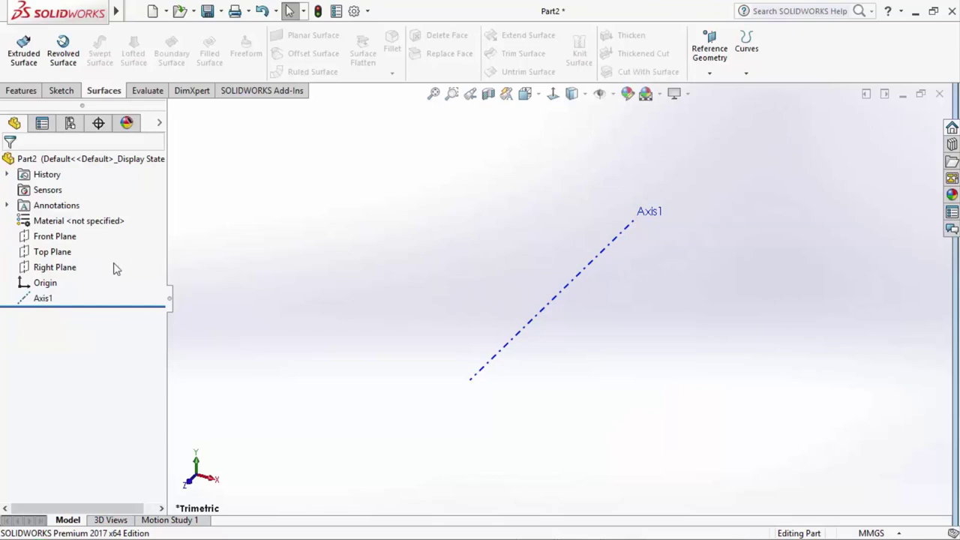
Add Plane1 through Axis1, angled 65° from the Right Plane.
left_click(709, 73)
left_click(722, 90)
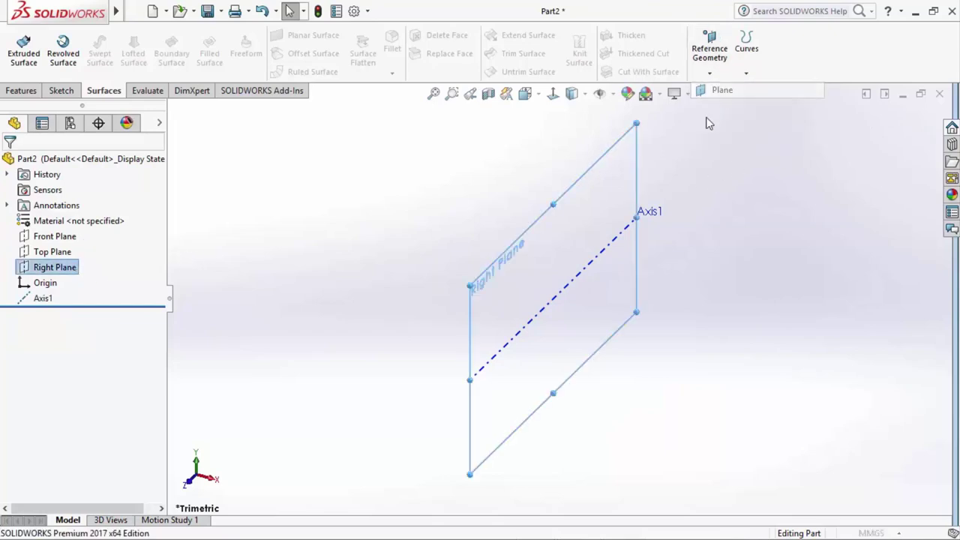
left_click(620, 240)
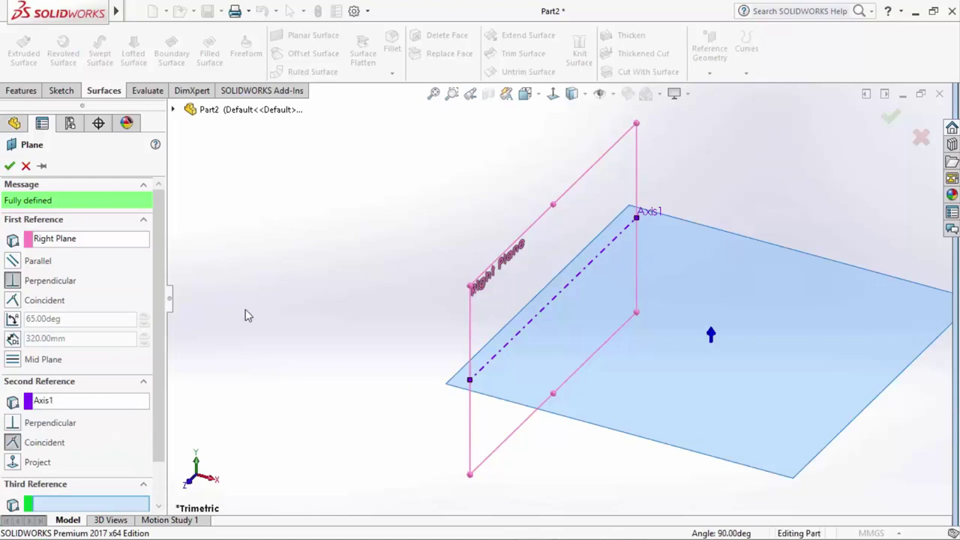
left_click(15, 319)
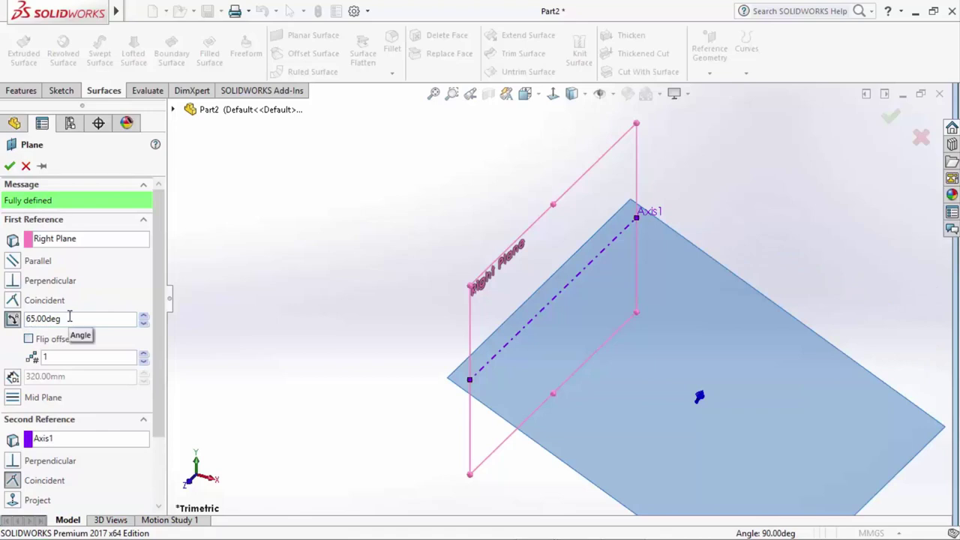
scroll(558, 298, "up", 3)
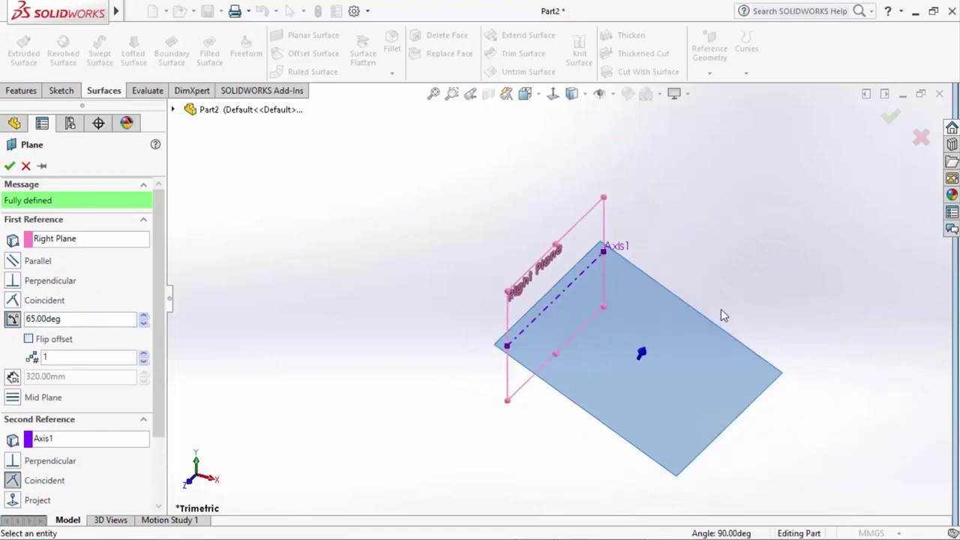
left_click(892, 118)
middle_click_drag(883, 127, 715, 217)
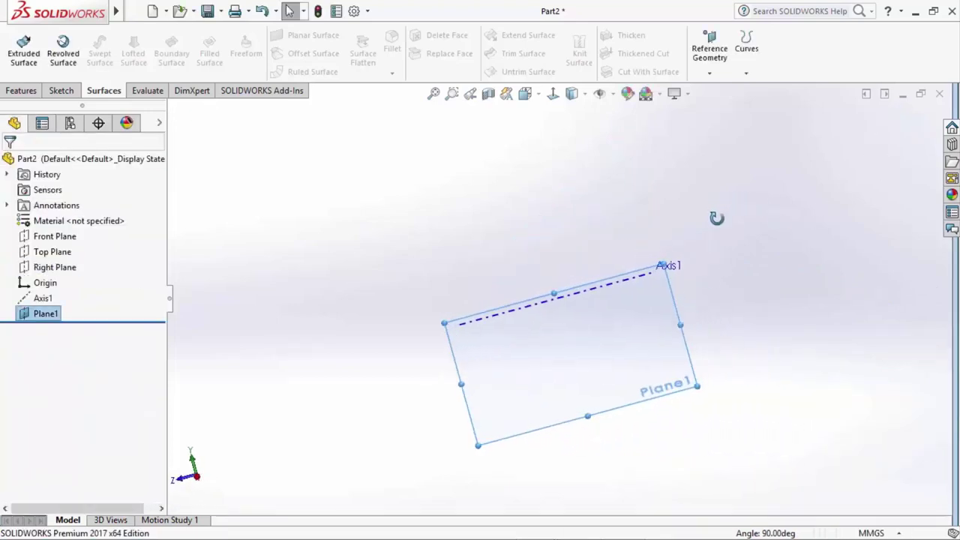
Hide Axis1 and start a sketch on Plane1.
left_click(60, 91)
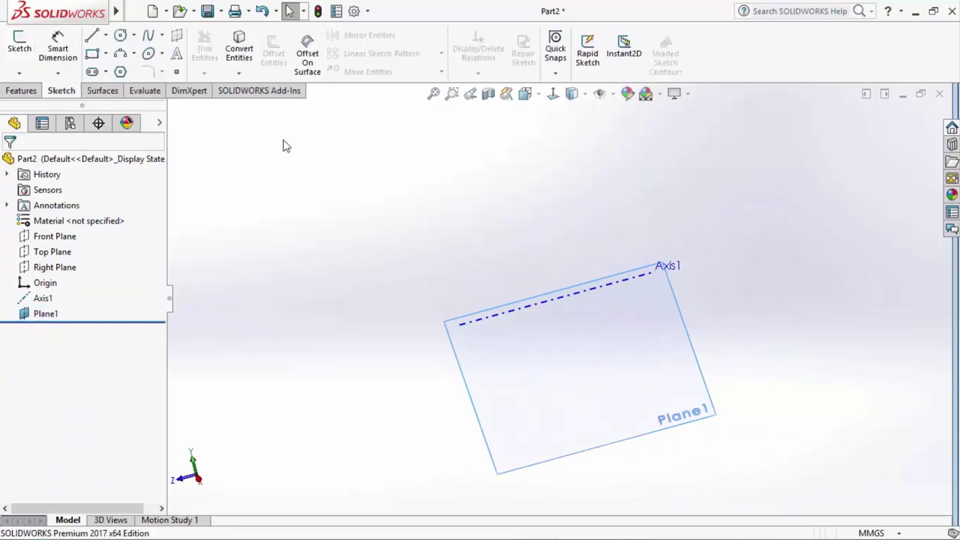
left_click(34, 298)
left_click(41, 272)
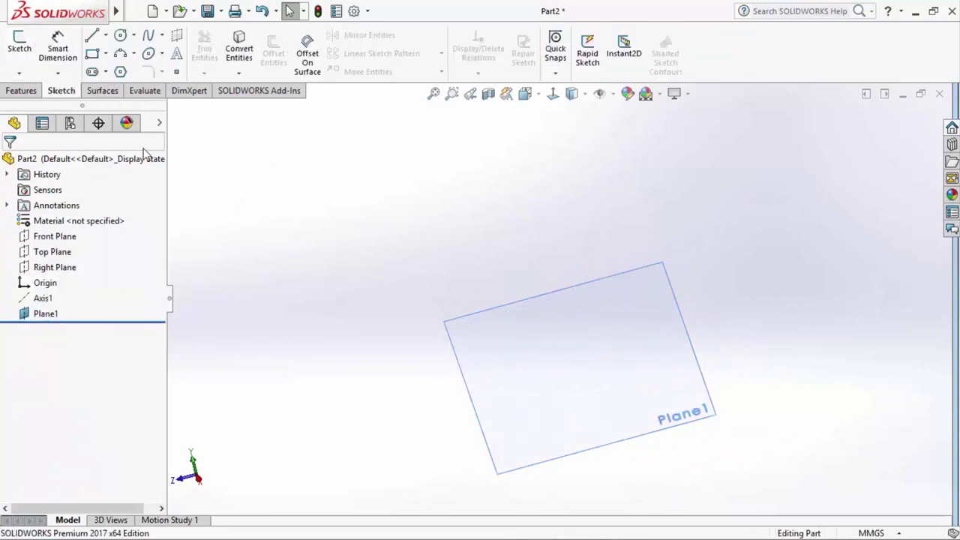
left_click(19, 44)
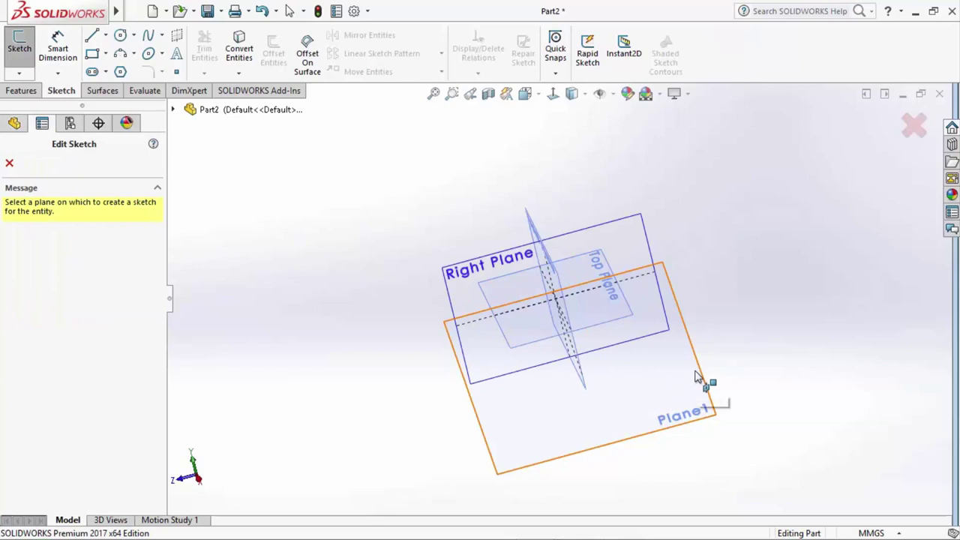
left_click(705, 376)
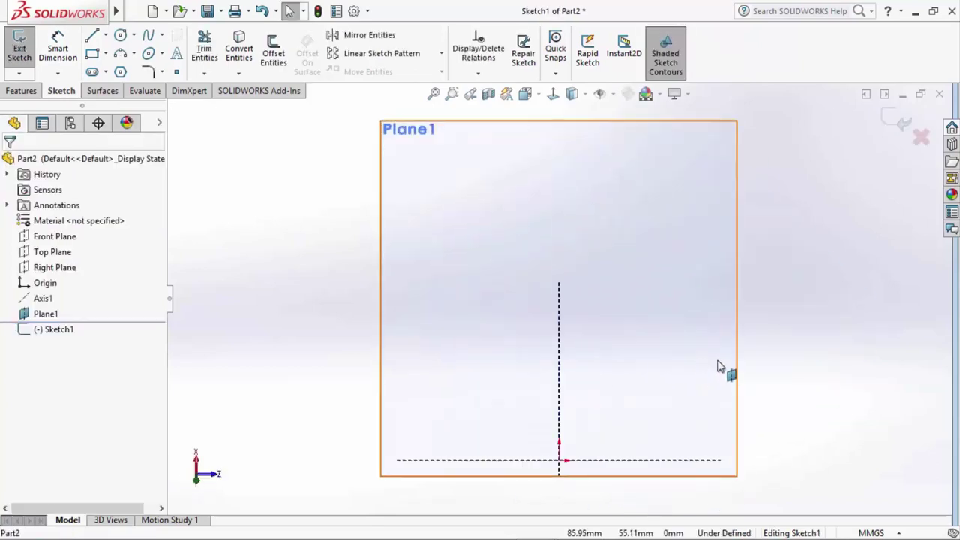
Draw a circle cut by a horizontal line and trim it to a lower arc profile.
left_click(120, 36)
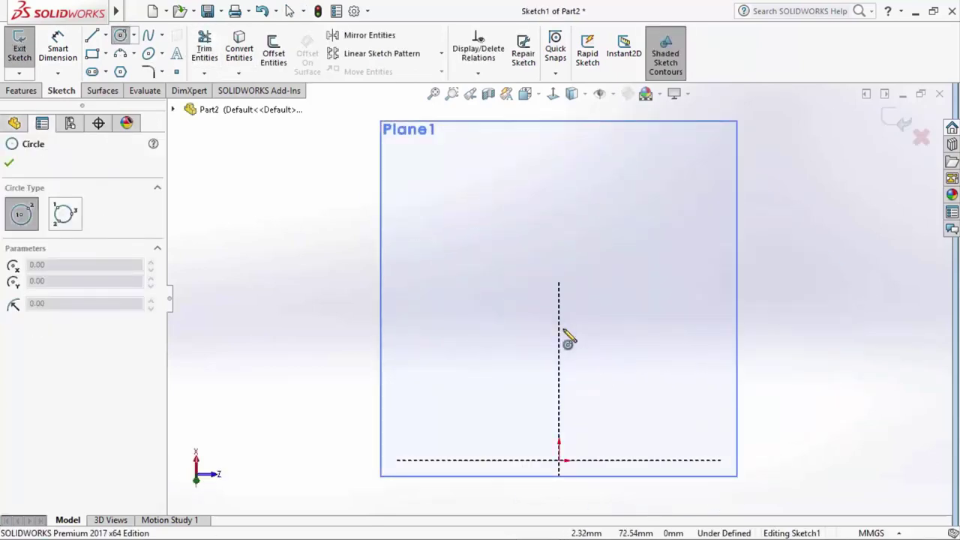
left_click(584, 332)
left_click(580, 415)
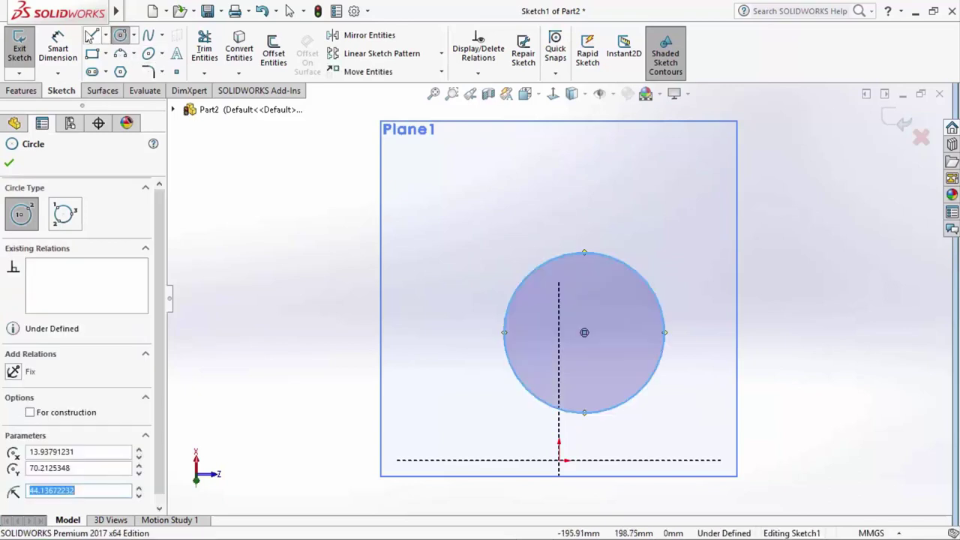
left_click(91, 35)
left_click_drag(482, 371, 698, 371)
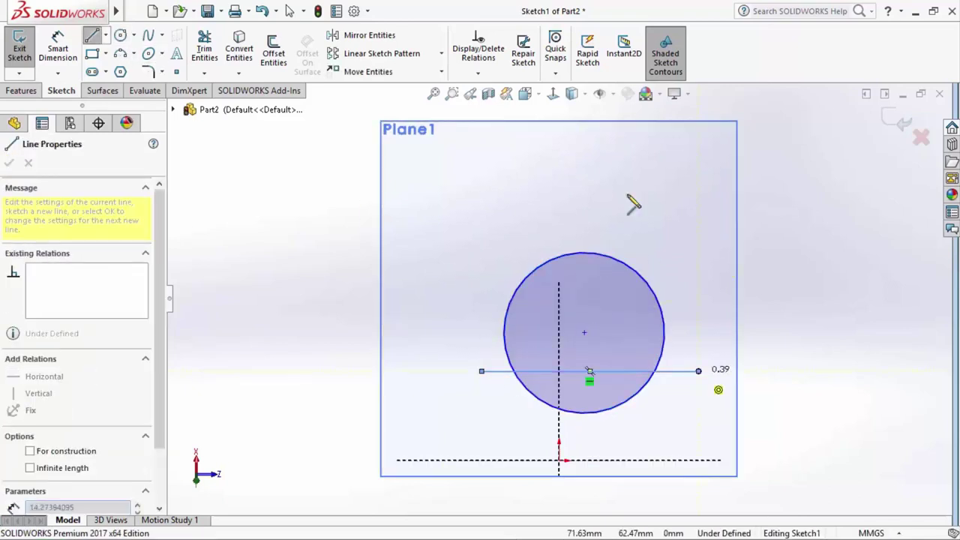
left_click(204, 51)
left_click_drag(494, 397, 546, 326)
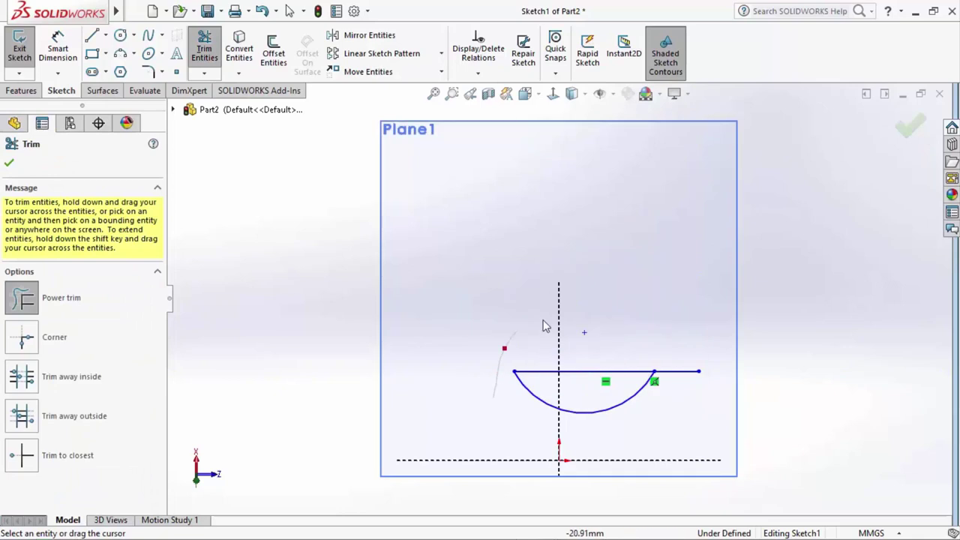
key("Escape")
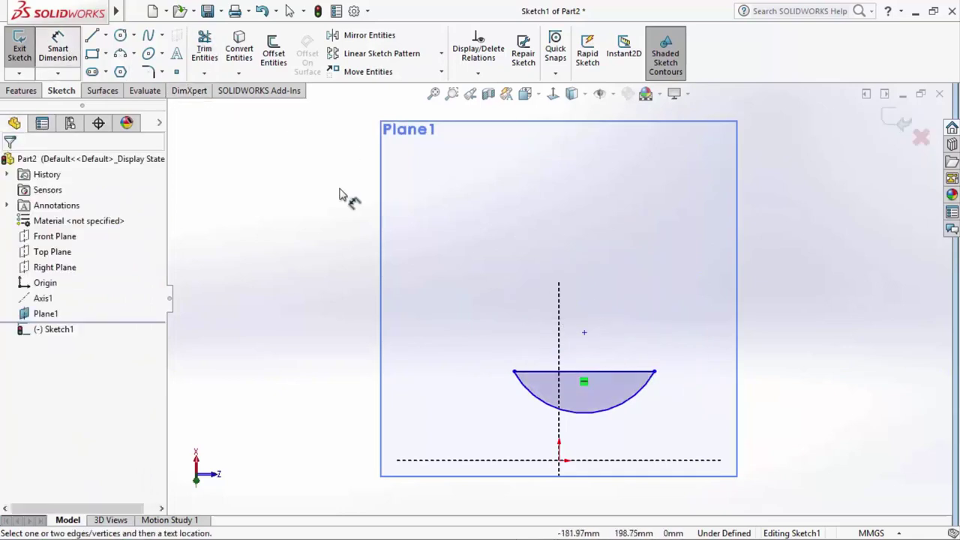
Dimension the scoop profile with a 28.5 depth and a 37.5 arc radius.
left_click(632, 372)
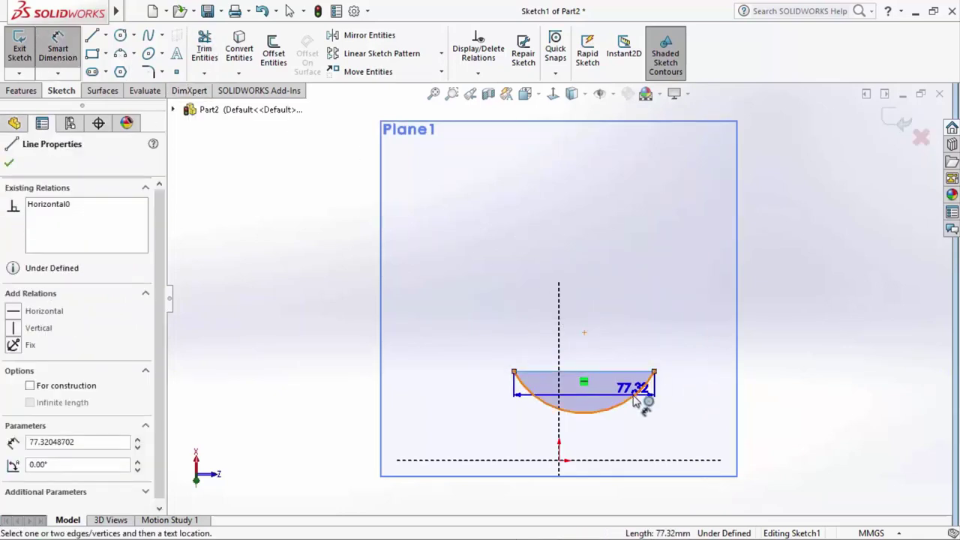
left_click(616, 410)
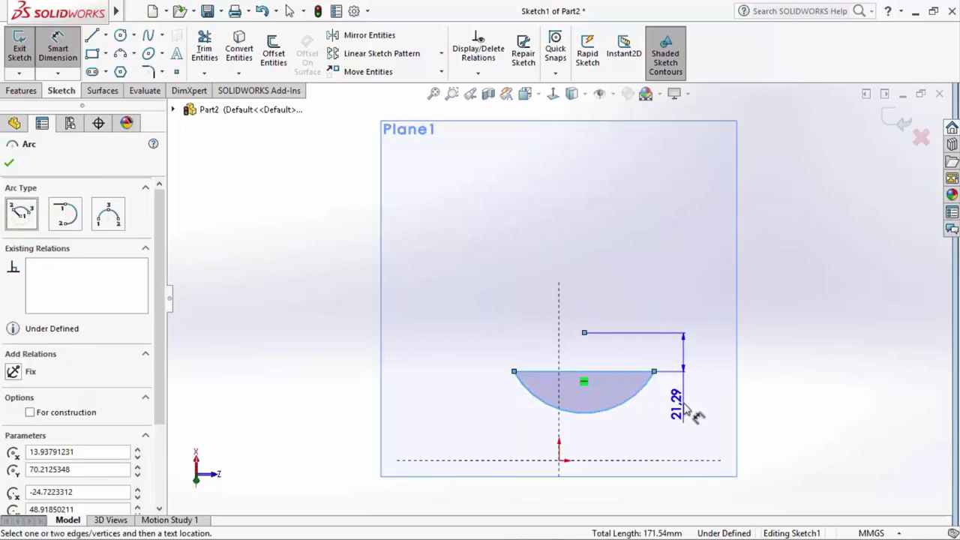
key("Escape")
left_click(604, 373)
left_click(627, 405)
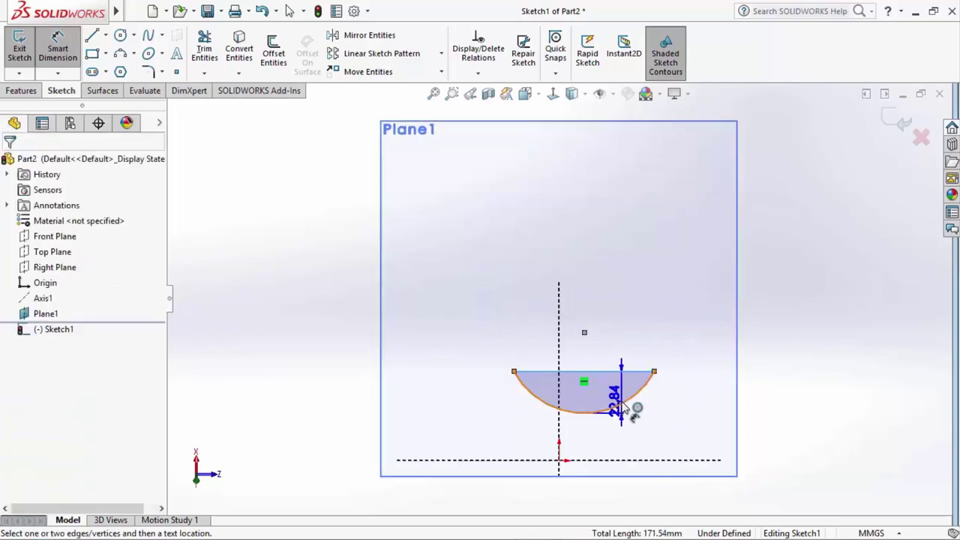
left_click(697, 402)
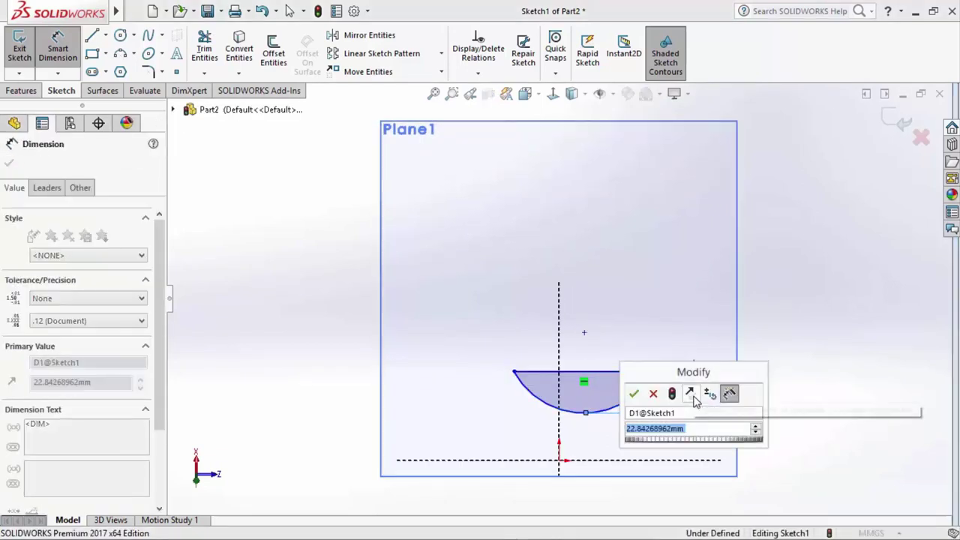
type("28.")
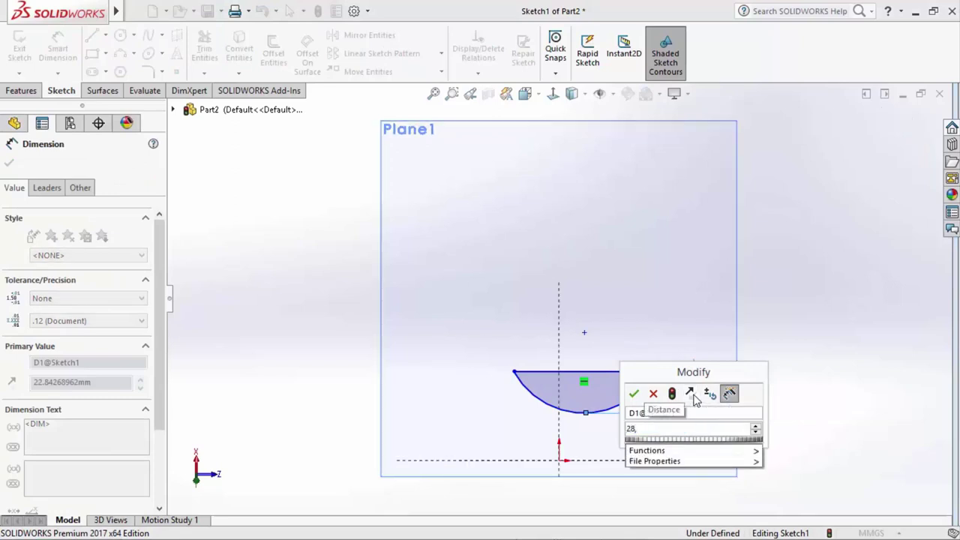
type("5")
key("Return")
left_click(649, 386)
left_click(750, 416)
type("37.5")
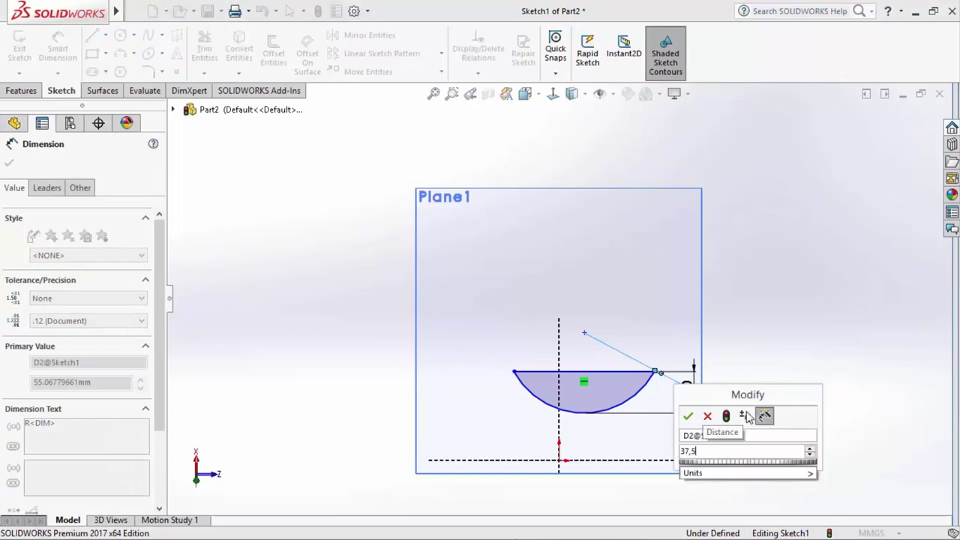
key("Return")
right_click(587, 210)
left_click(607, 255)
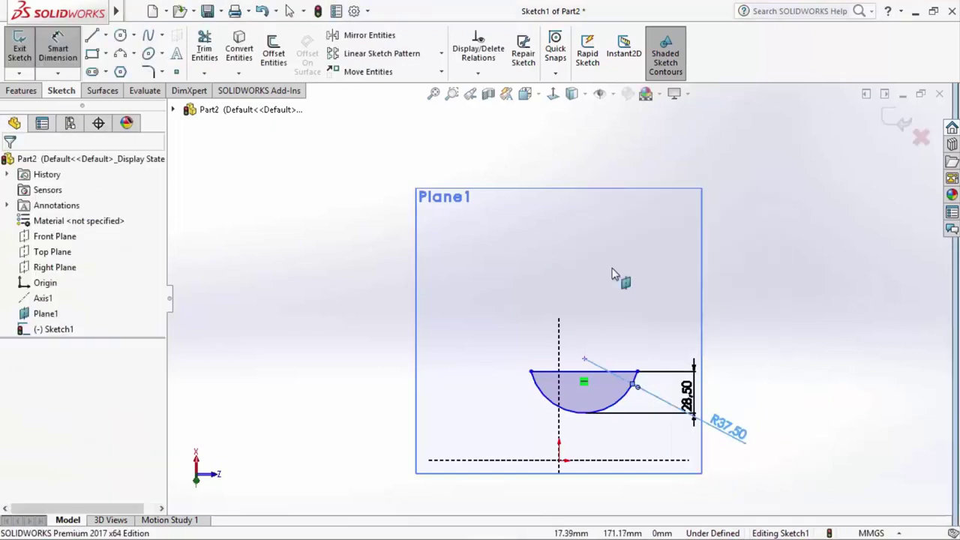
Tie the arc to the origin with Vertical and Coincident relations, then exit the sketch.
left_click(584, 360)
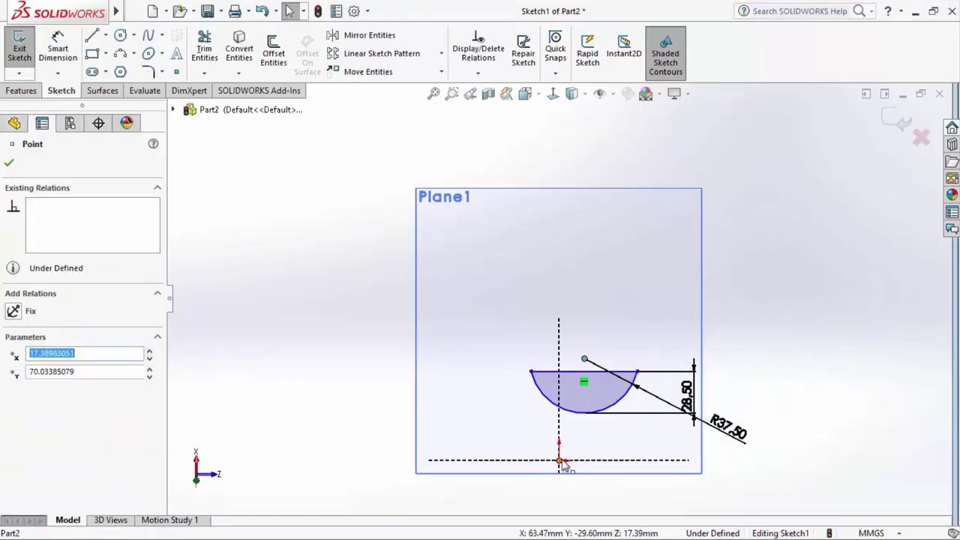
left_click(561, 462, "ctrl")
left_click(620, 397)
left_click(843, 310)
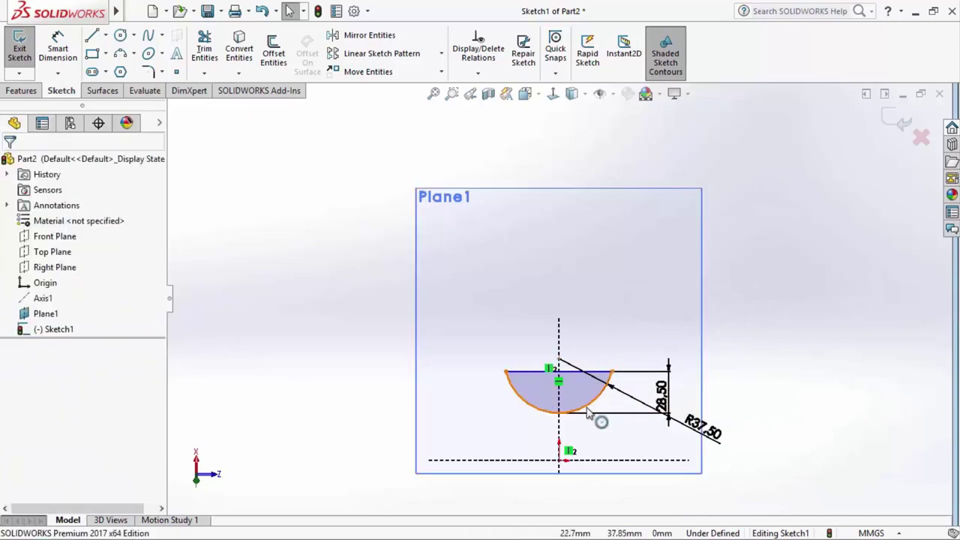
left_click(564, 412)
left_click(561, 459, "ctrl")
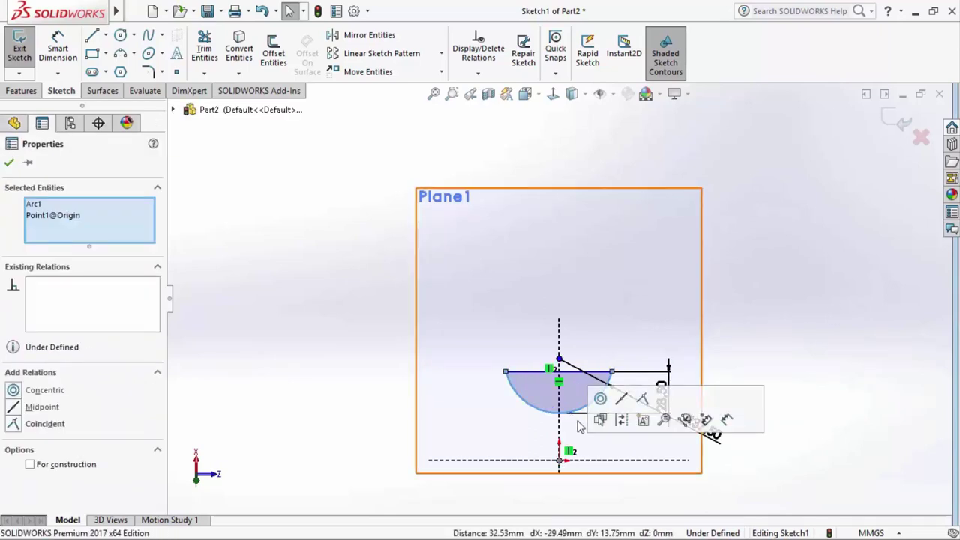
left_click(643, 400)
left_click(811, 331)
left_click(900, 120)
mouse_move(776, 303)
middle_mouse_down()
mouse_move(747, 131)
mouse_move(690, 250)
mouse_move(647, 157)
mouse_move(633, 226)
middle_mouse_up()
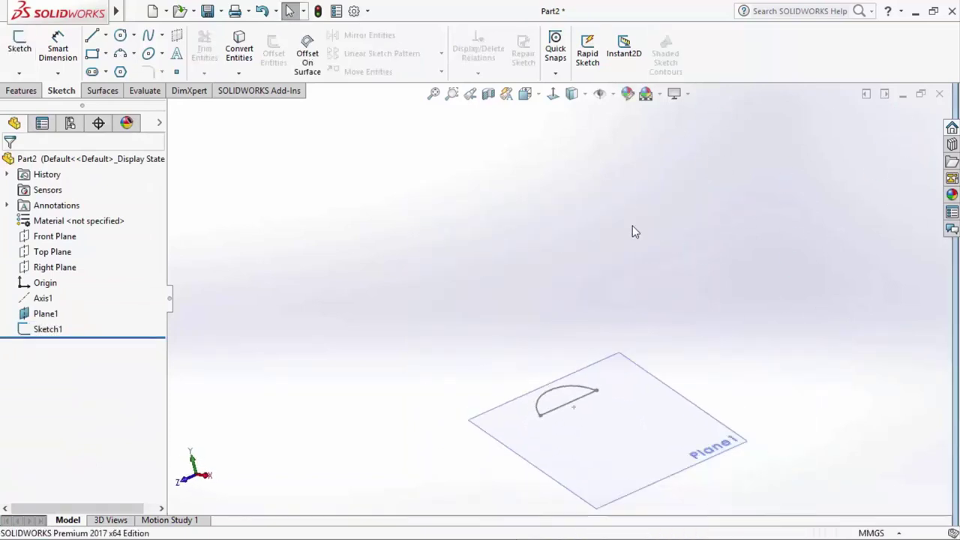
Create Plane2 parallel to the Right Plane at a 320 mm offset.
left_click(54, 267)
left_click(87, 242)
left_click(558, 319)
mouse_move(559, 319)
middle_mouse_down()
mouse_move(603, 364)
mouse_move(575, 395)
mouse_move(516, 420)
middle_mouse_up()
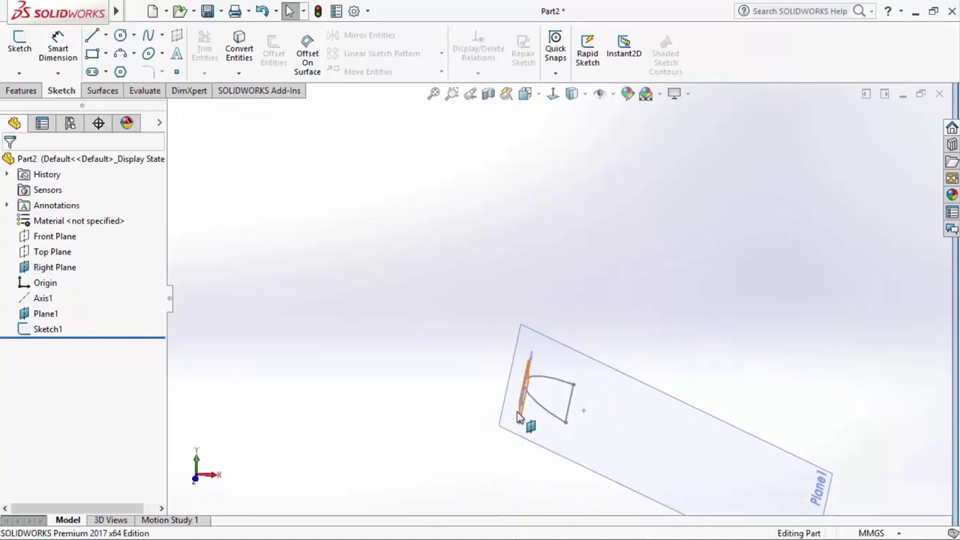
left_click(516, 418)
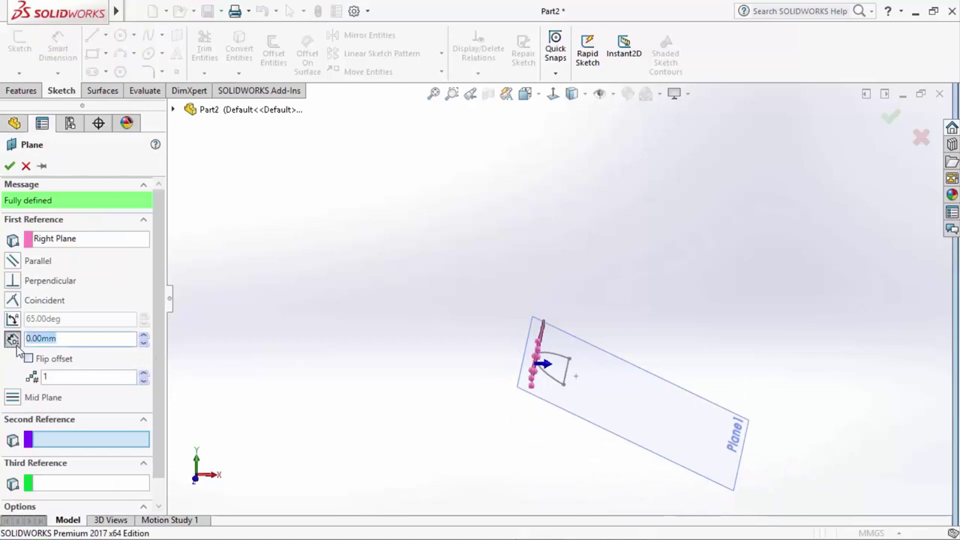
type("5")
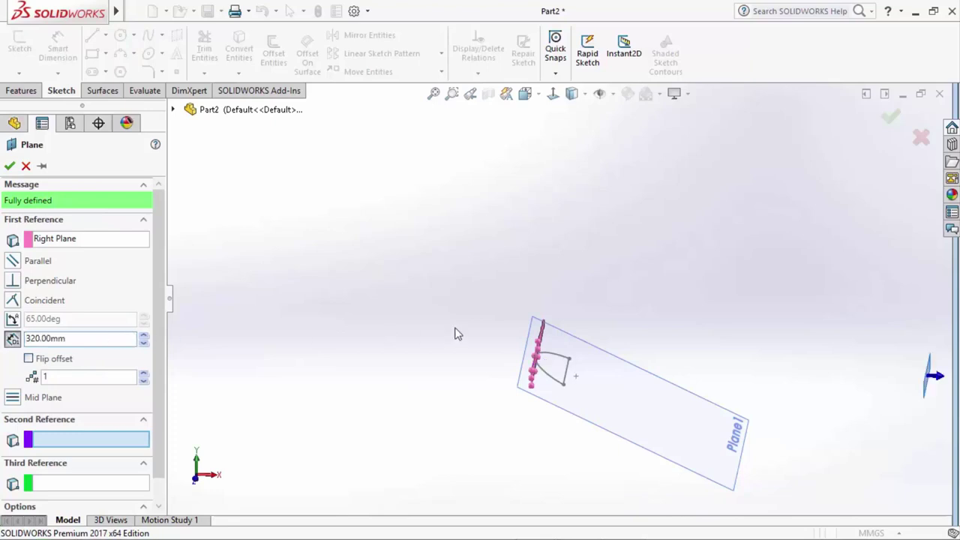
scroll(570, 300, "up", 1)
left_click(891, 117)
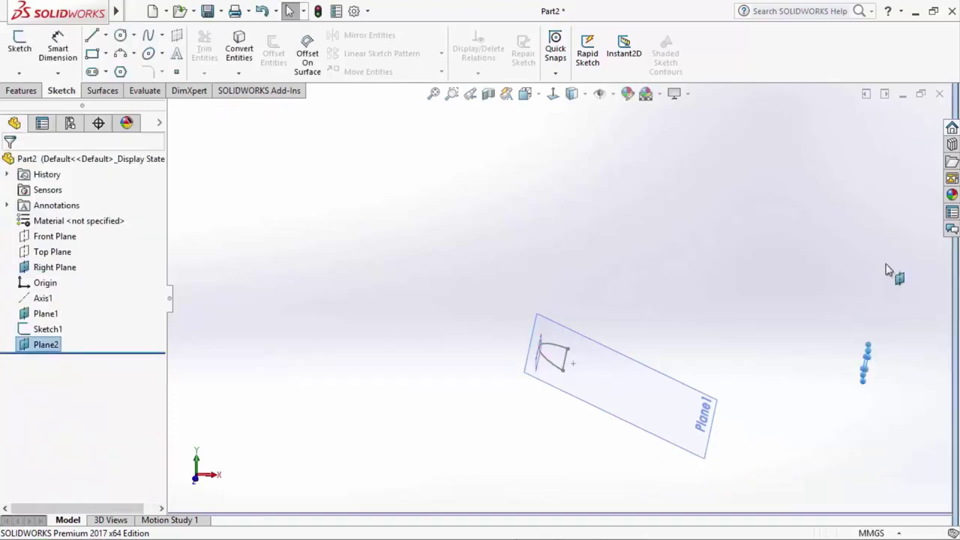
Hide Plane1 with its sketch and the Right Plane.
left_click(682, 388)
left_click(753, 340)
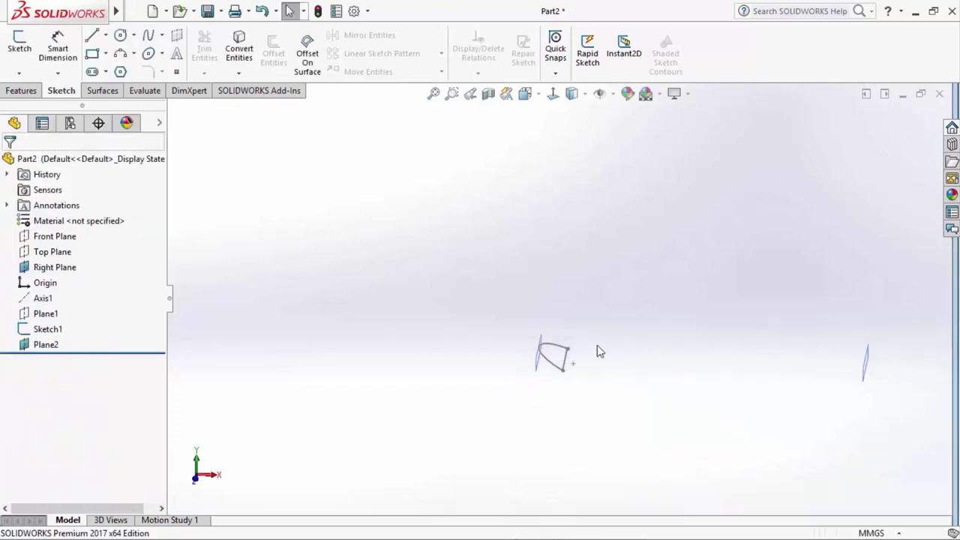
left_click(536, 339)
left_click(602, 295)
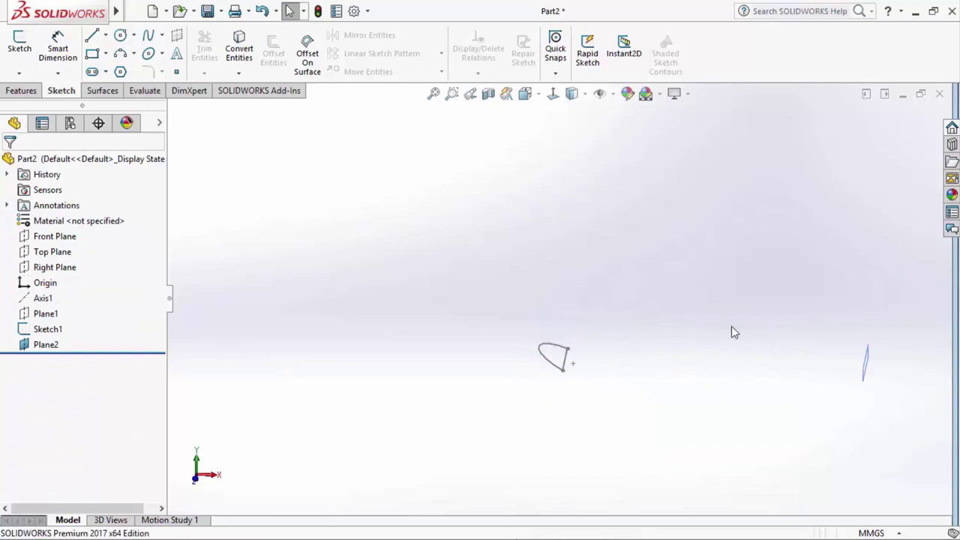
left_click(873, 368)
On Plane2, sketch a large circle and horizontal line, trimmed to a semicircle.
left_click(19, 45)
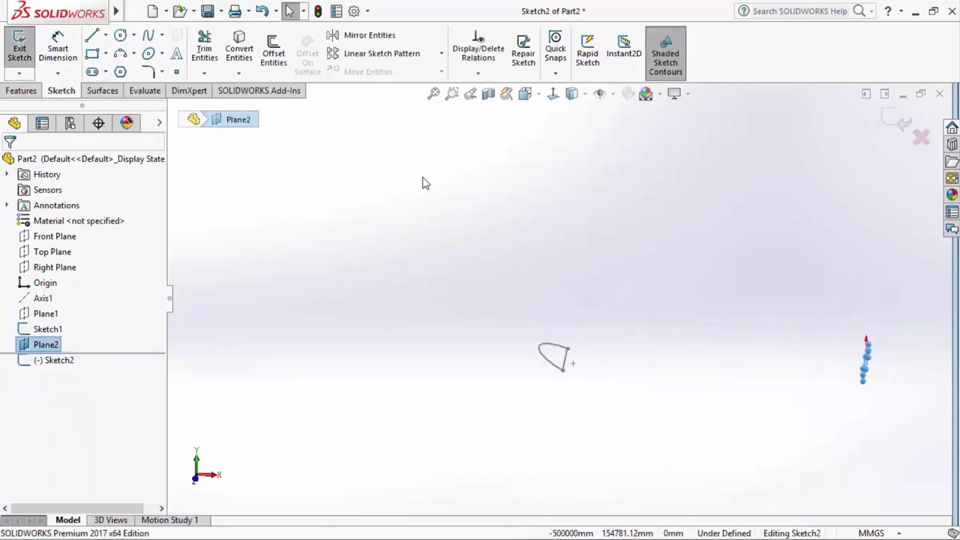
left_click(553, 94)
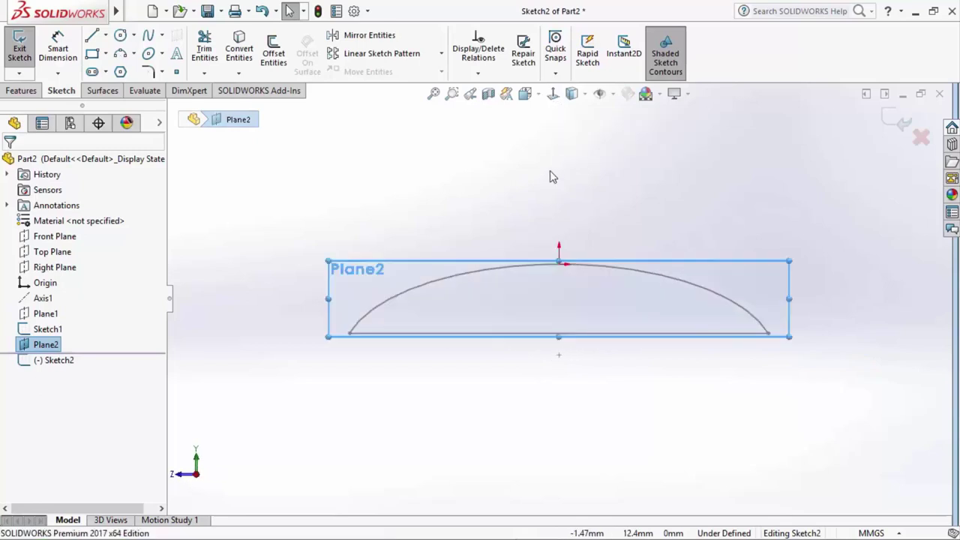
left_click(120, 35)
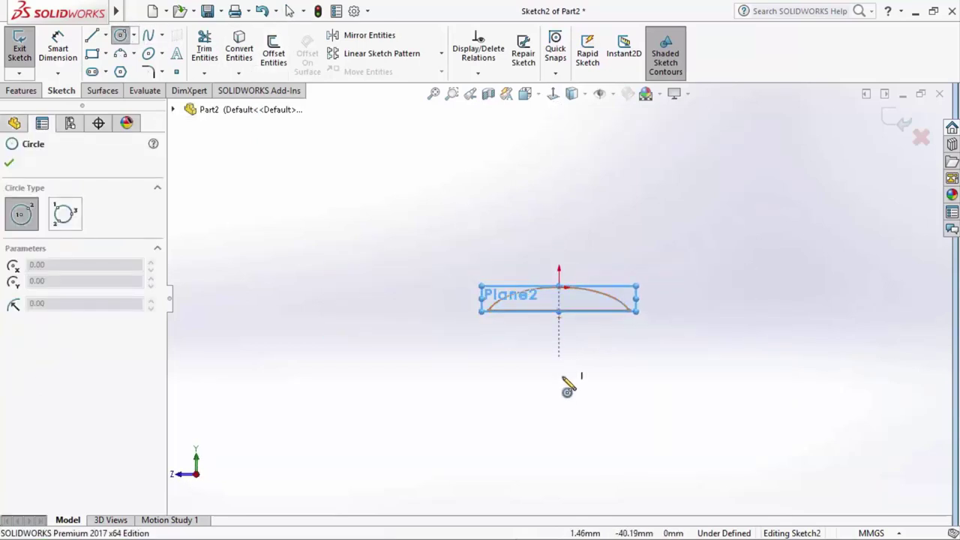
left_click_drag(559, 372, 559, 201)
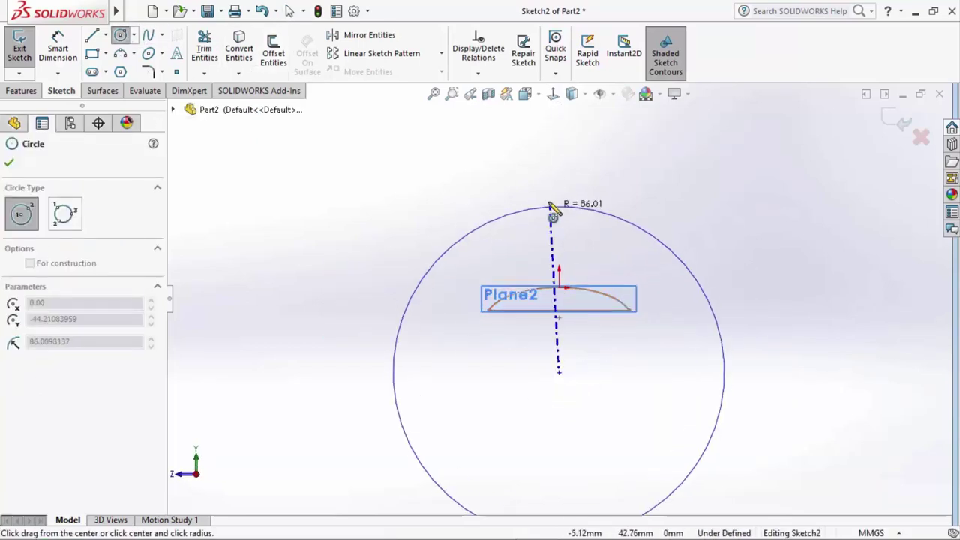
left_click(93, 35)
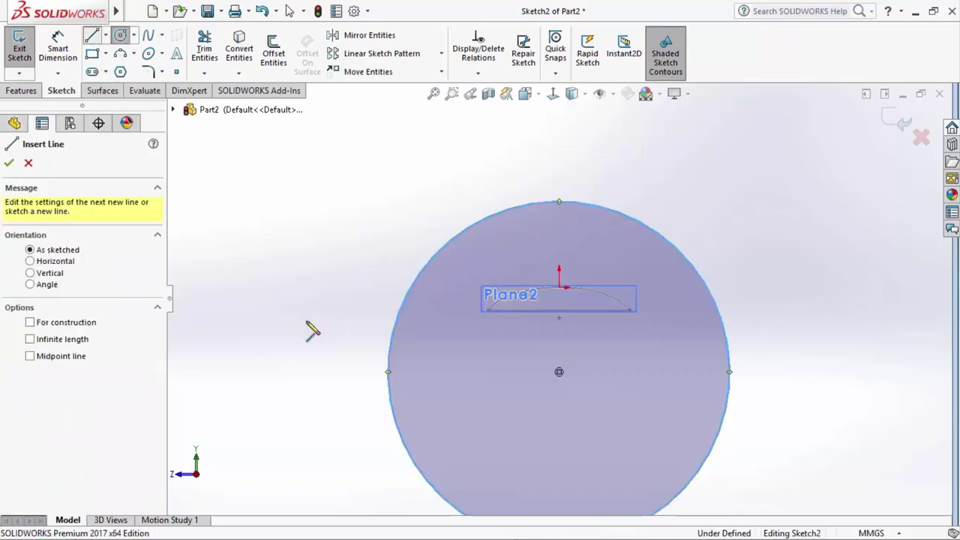
left_click(351, 347)
left_click(766, 348)
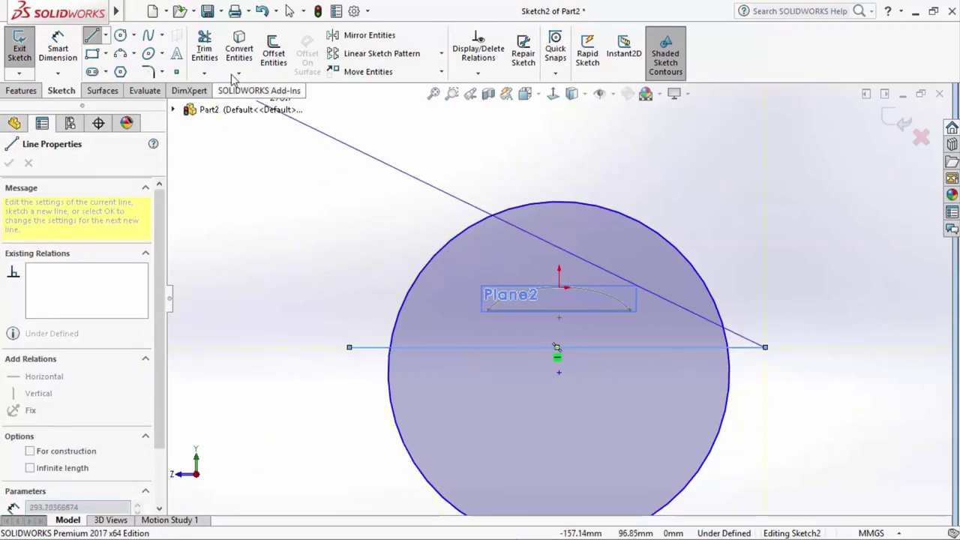
key("Escape")
left_click(204, 49)
left_click_drag(357, 334, 462, 472)
left_click_drag(726, 389, 750, 334)
Dimension the semicircle with radius 100 and height 90.
left_click(58, 49)
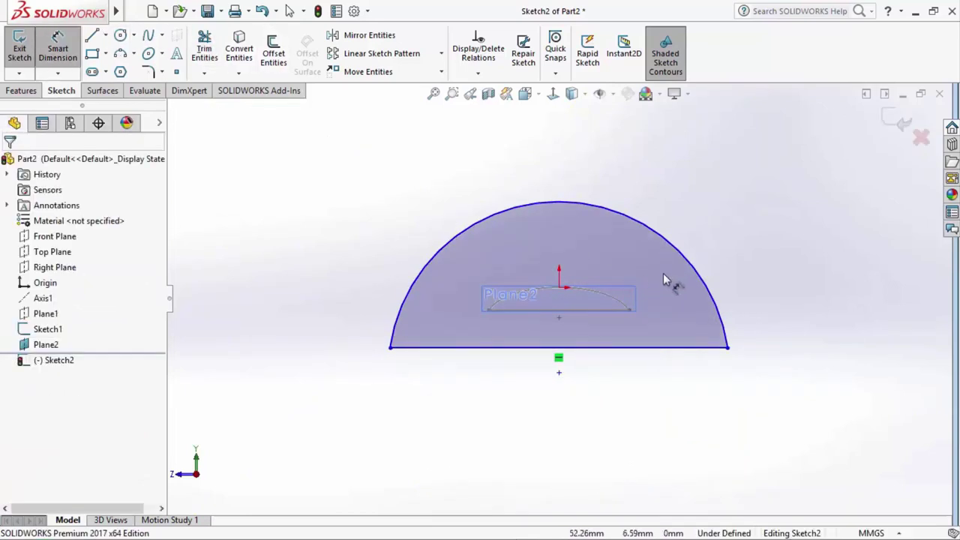
left_click(685, 260)
left_click(694, 223)
type("1")
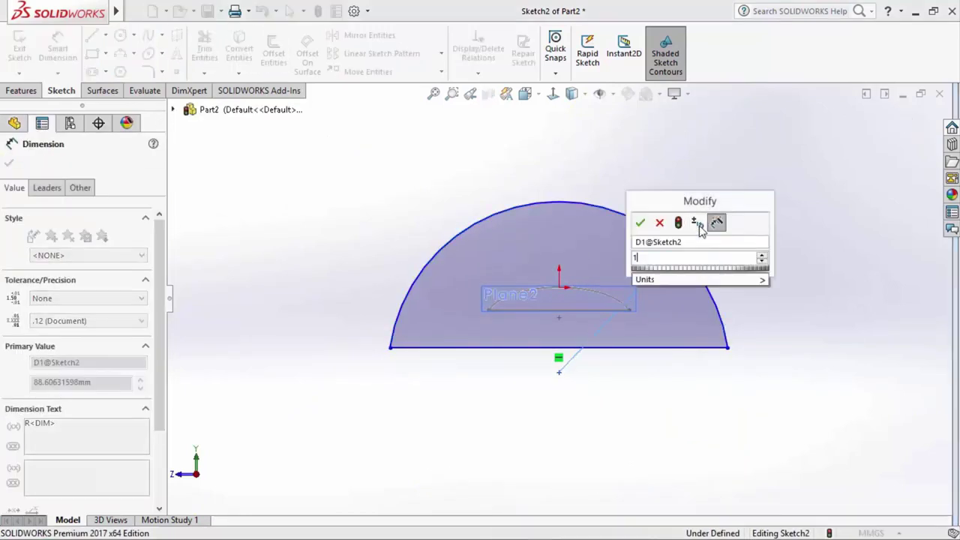
key("Return")
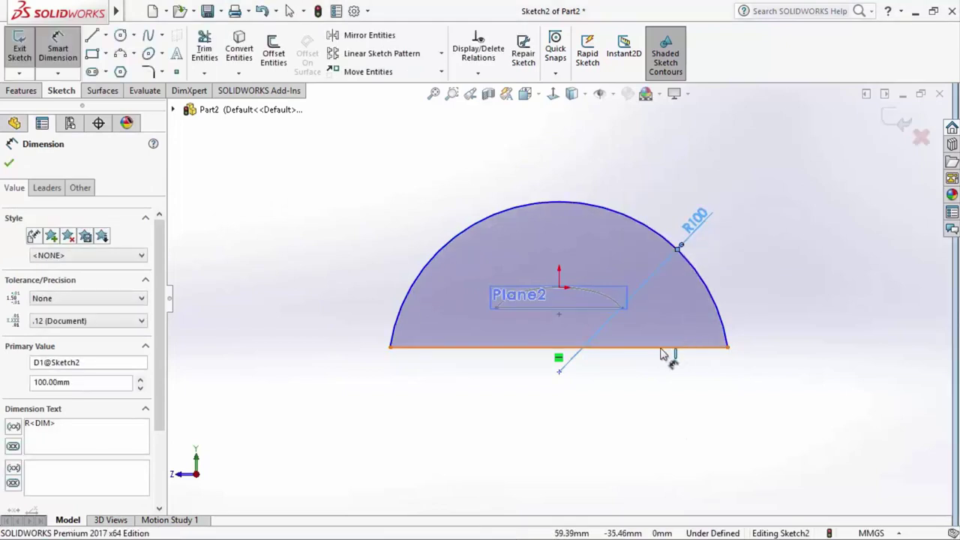
left_click(663, 349)
left_click(593, 206)
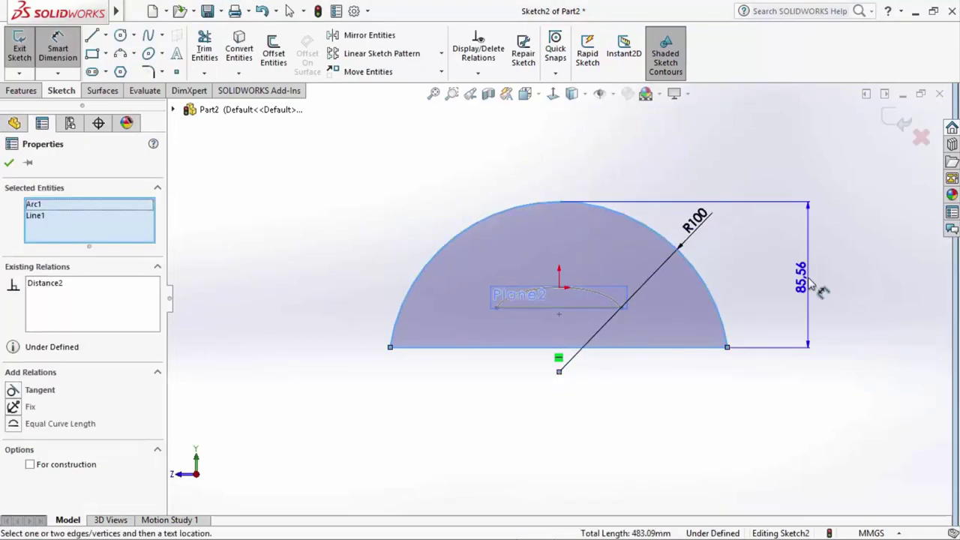
left_click(811, 280)
type("90")
key("Return")
right_click(750, 166)
left_click(756, 155)
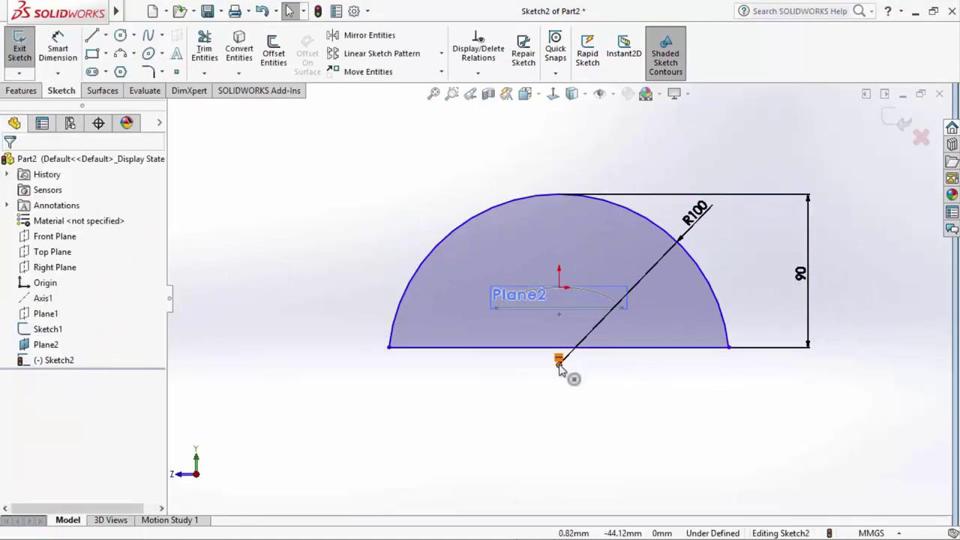
Relate the base line to the origin, undo the over-defining concentric relation, and shift the semicircle right.
left_click(730, 349)
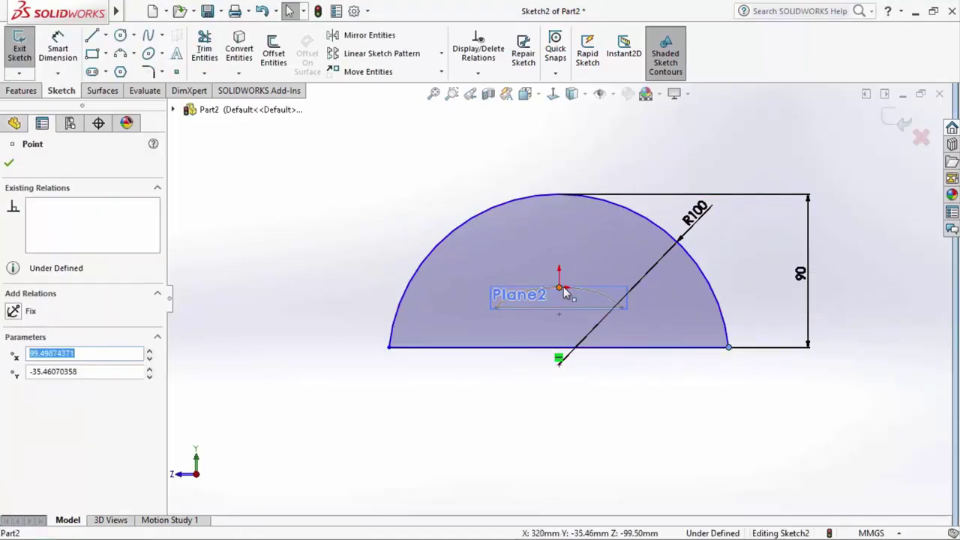
left_click(559, 288)
left_click(559, 347, "ctrl")
left_click(604, 246)
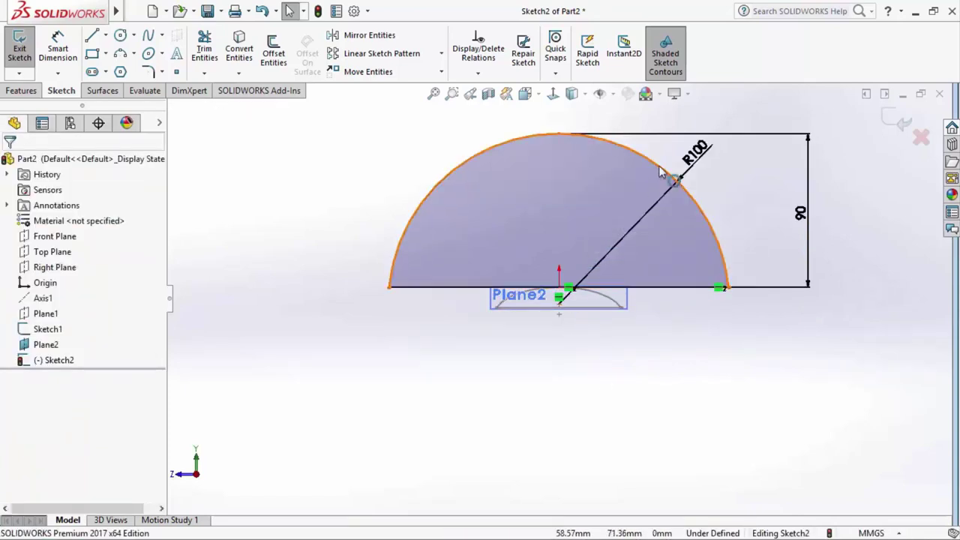
left_click(570, 274)
left_click(563, 292, "ctrl")
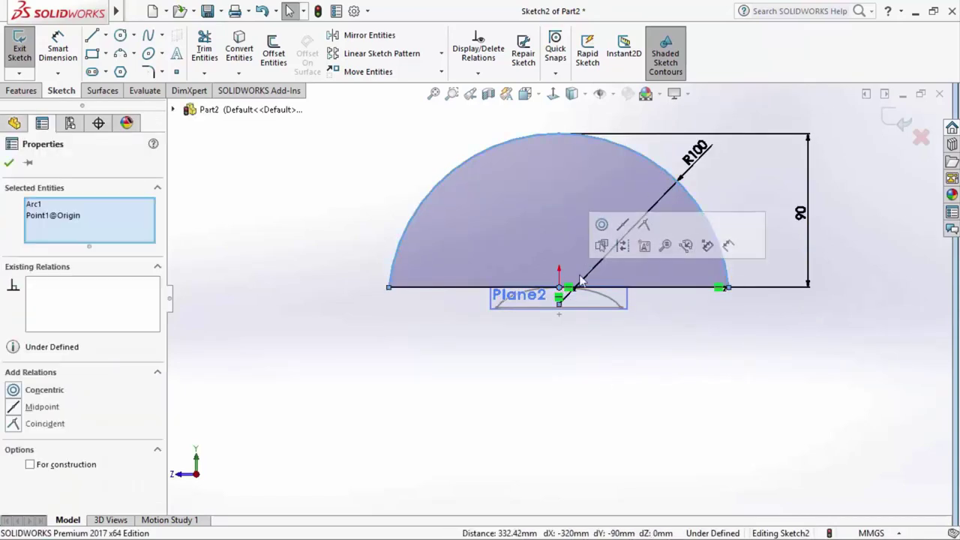
left_click(600, 231)
left_click(626, 362)
key("ctrl+z")
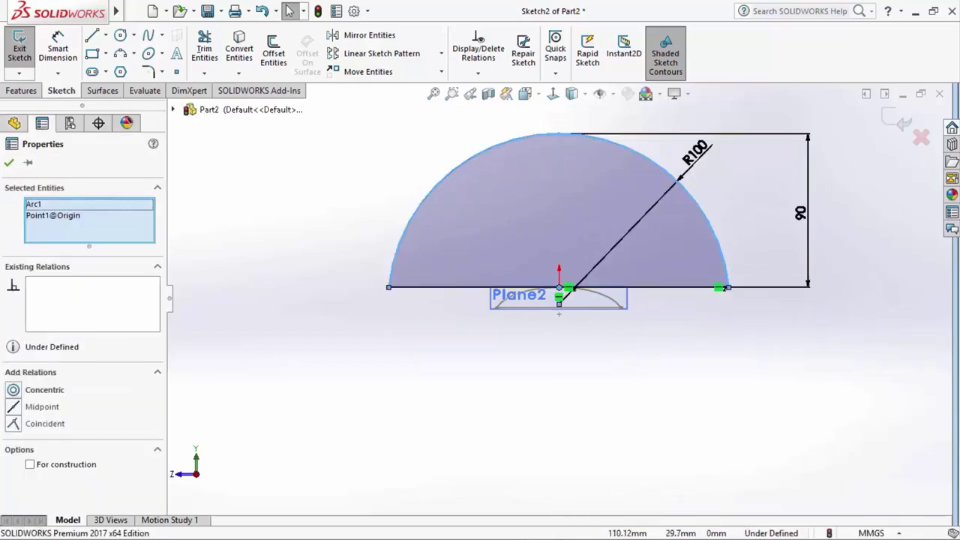
left_click_drag(726, 290, 795, 293)
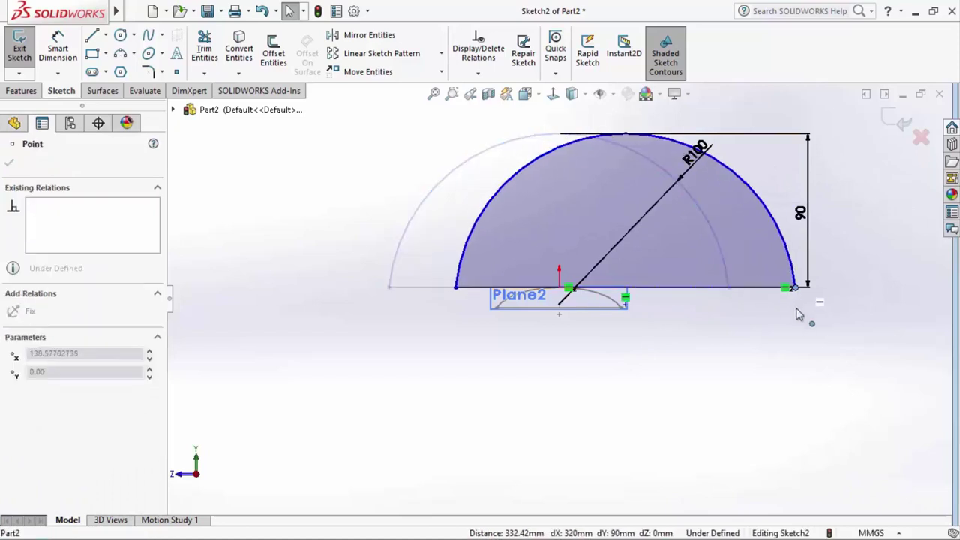
Try a concentric relation between the arc and origin, then undo it.
left_click(561, 289)
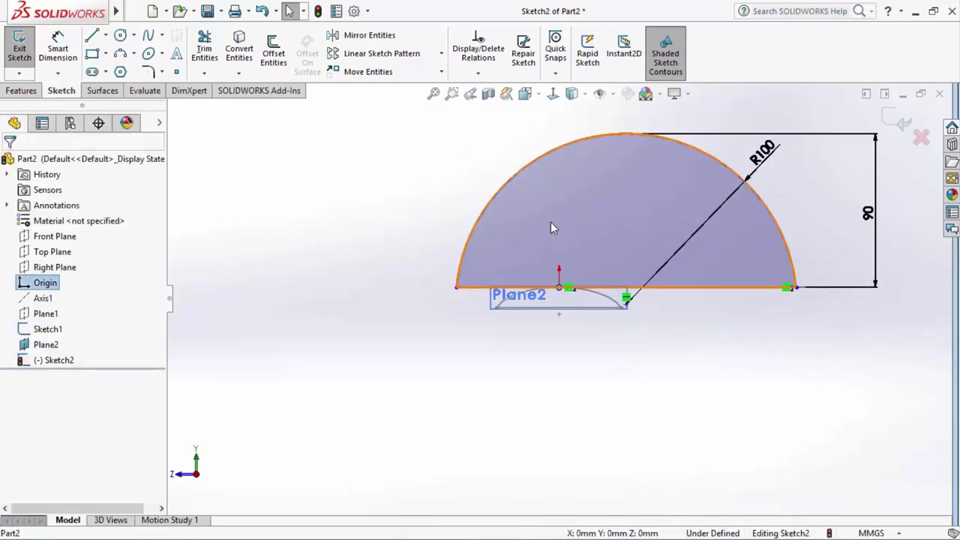
left_click(531, 165, "ctrl")
left_click(573, 102)
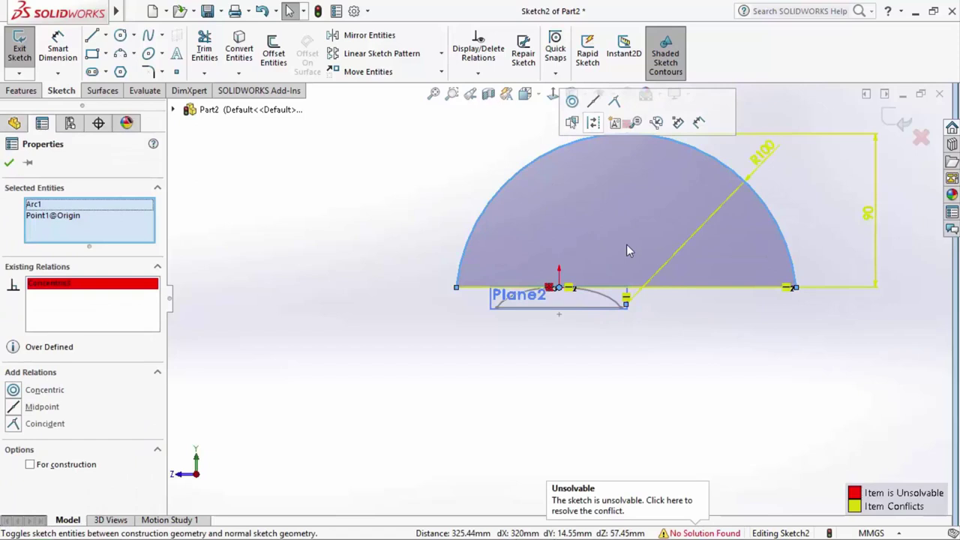
left_click(813, 359)
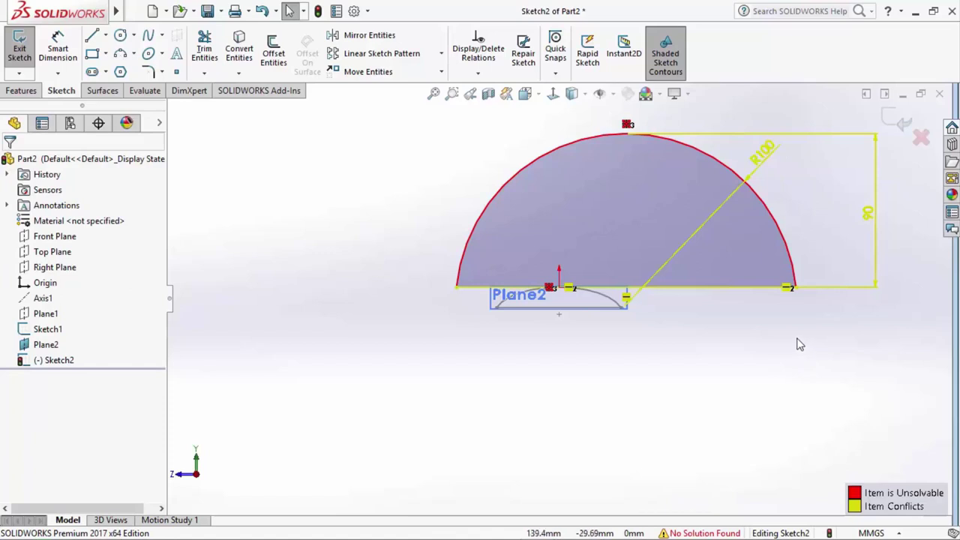
key("ctrl+z")
left_click(653, 323)
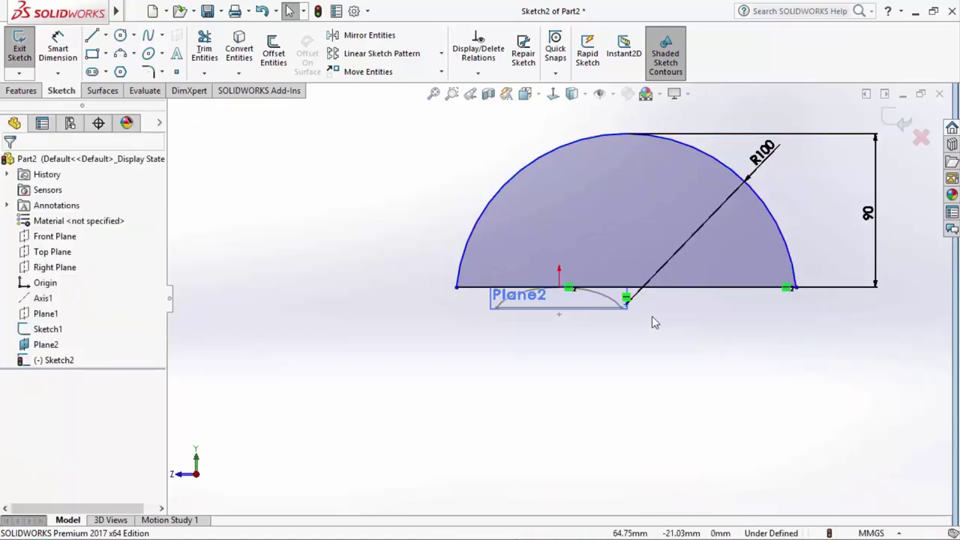
scroll(637, 300, "down", 2)
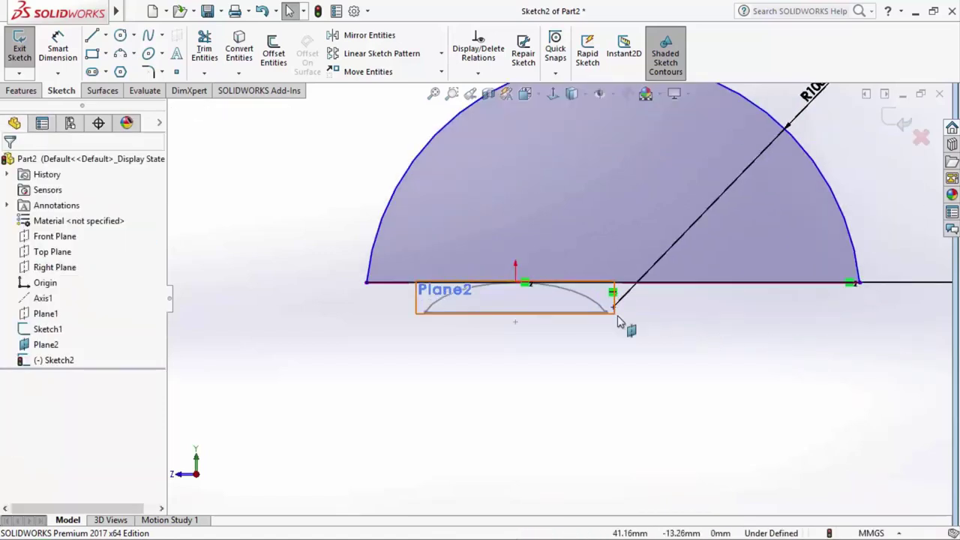
Make the free sketch point vertical with the origin to fully define Sketch2, then exit.
left_click(613, 309)
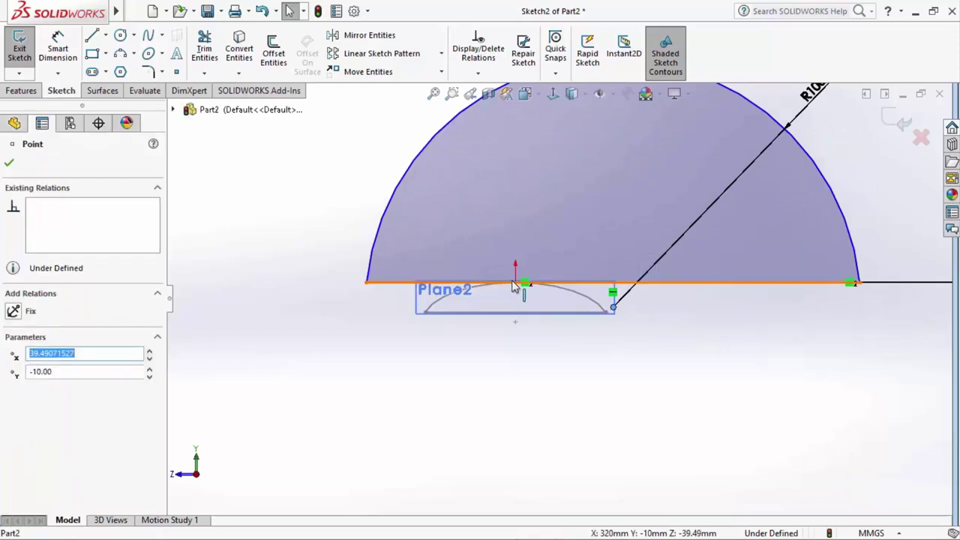
left_click(515, 283, "ctrl")
left_click(576, 219)
left_click(615, 377)
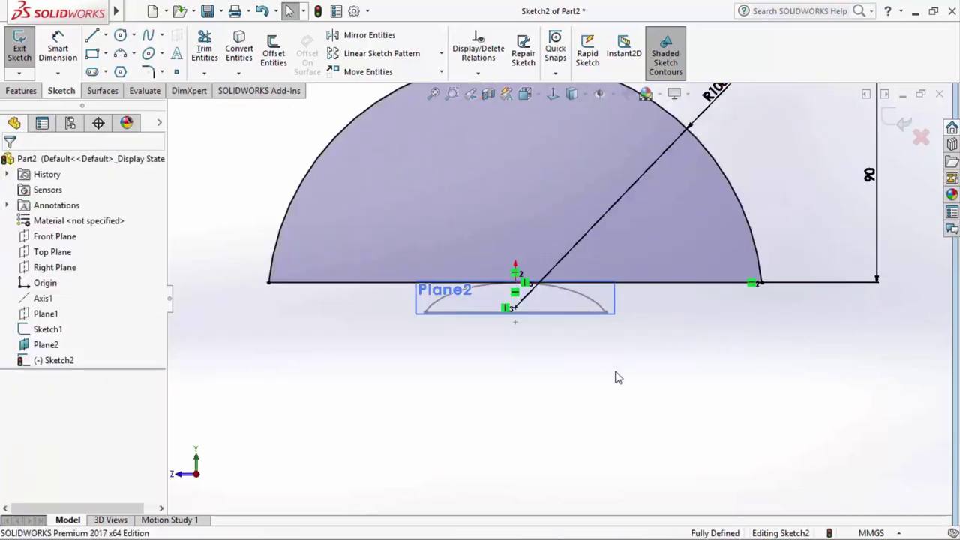
key("f")
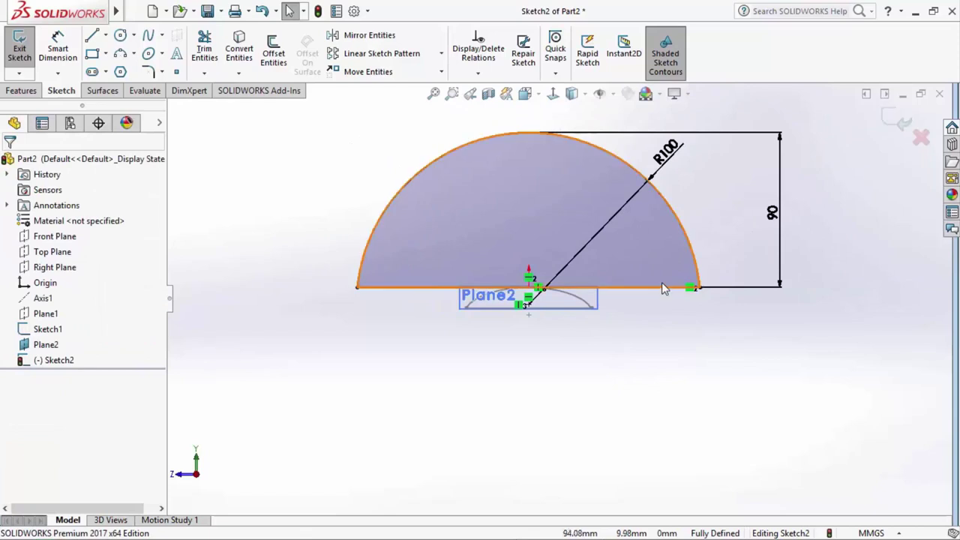
middle_click_drag(691, 282, 649, 332)
left_click(613, 336)
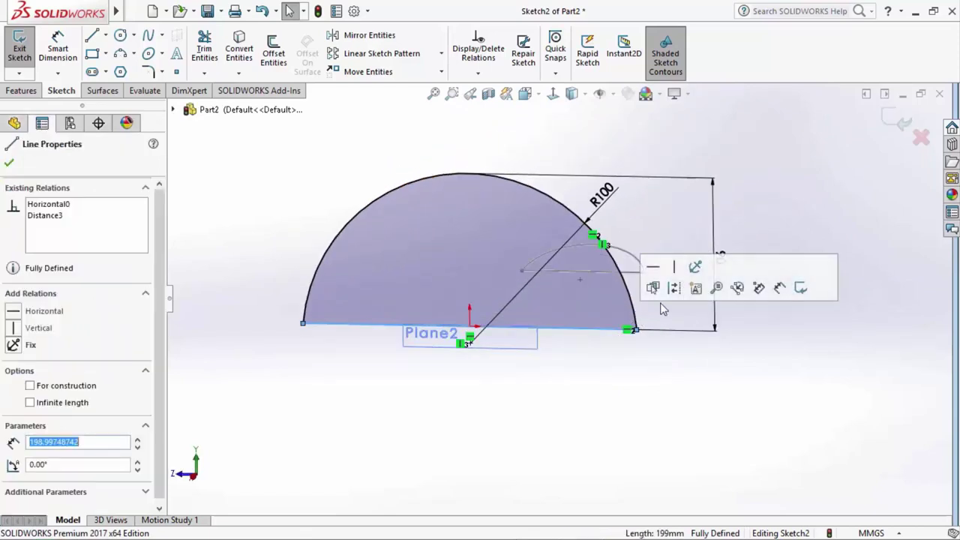
left_click(721, 262)
middle_click_drag(786, 249, 786, 270)
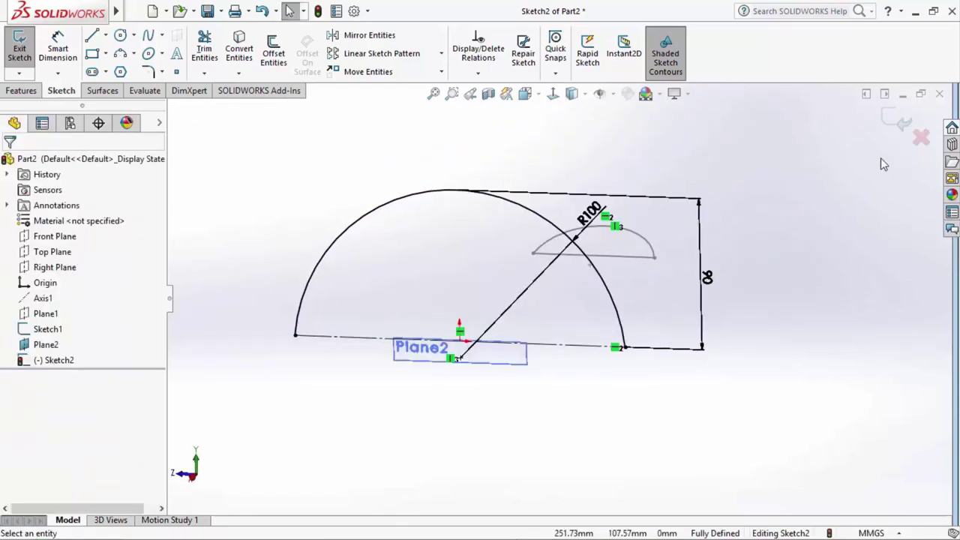
left_click(901, 122)
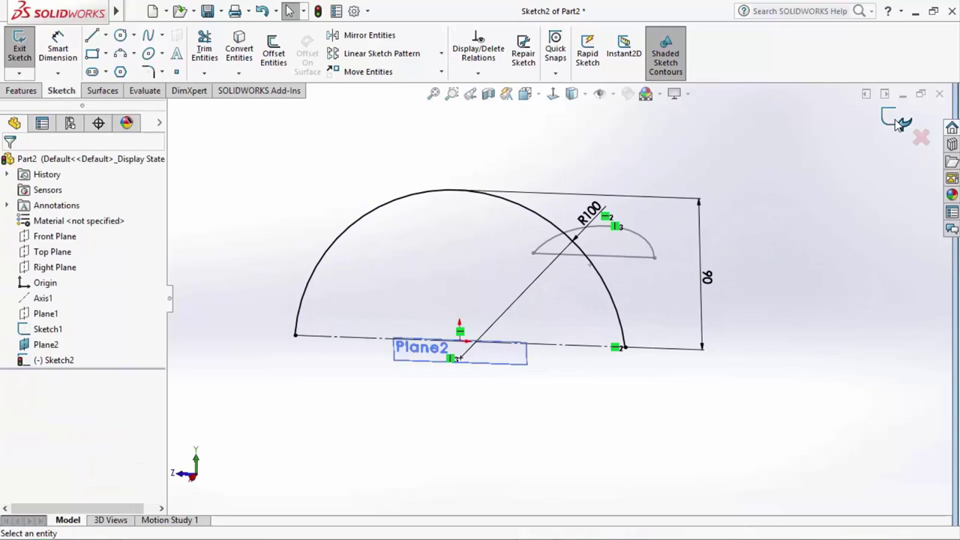
Revolve the Sketch2 arc 10° into a thin arched surface strip.
left_click(594, 363)
middle_click_drag(595, 363, 725, 236)
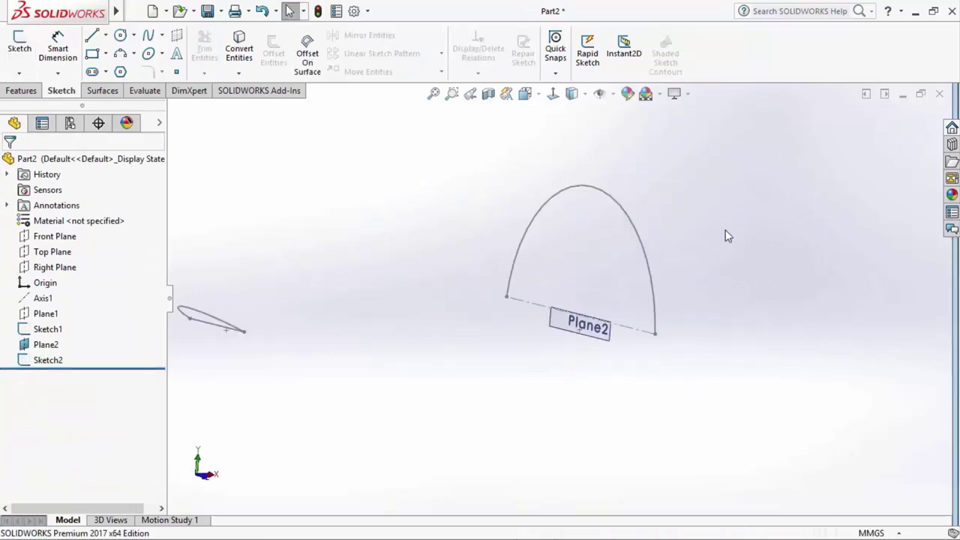
left_click(103, 91)
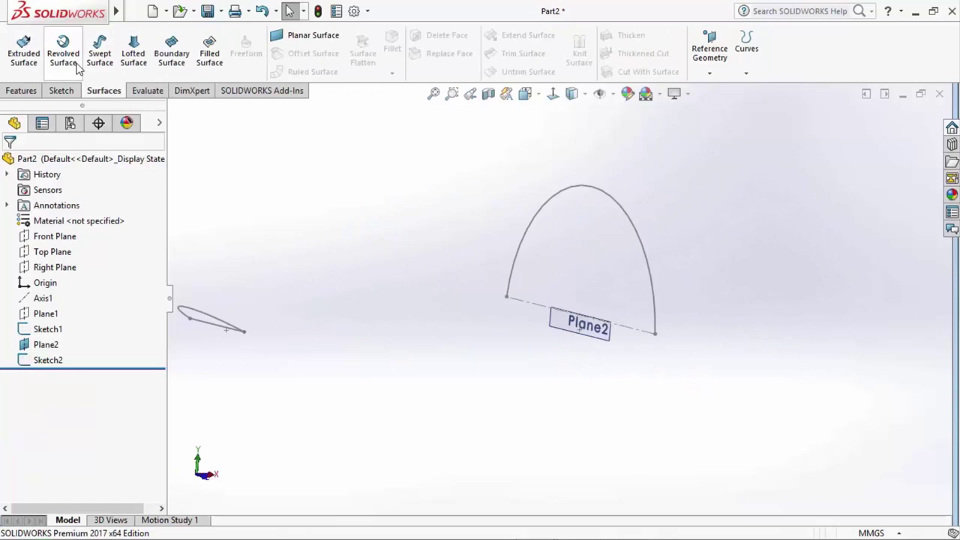
left_click(63, 54)
left_click(613, 220)
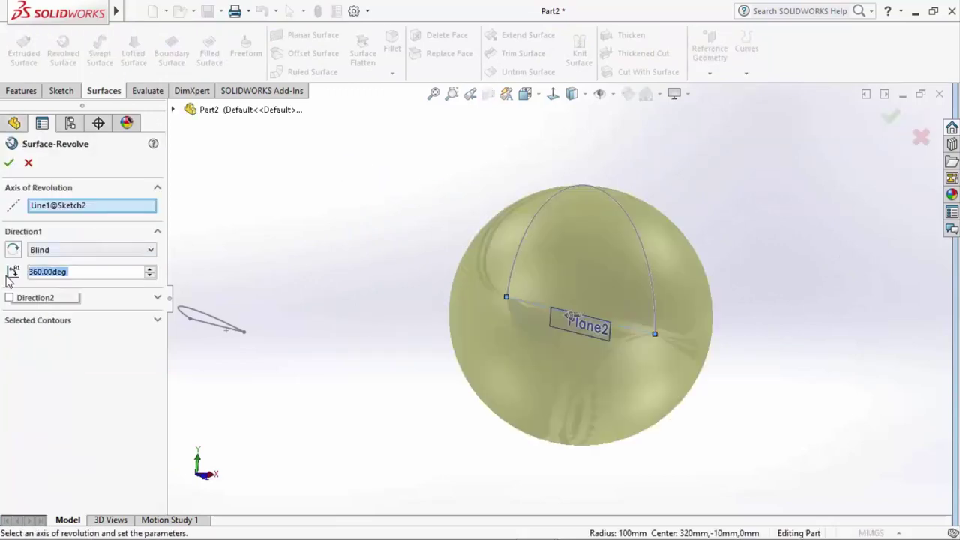
type("10")
key("Return")
middle_click_drag(312, 224, 318, 246)
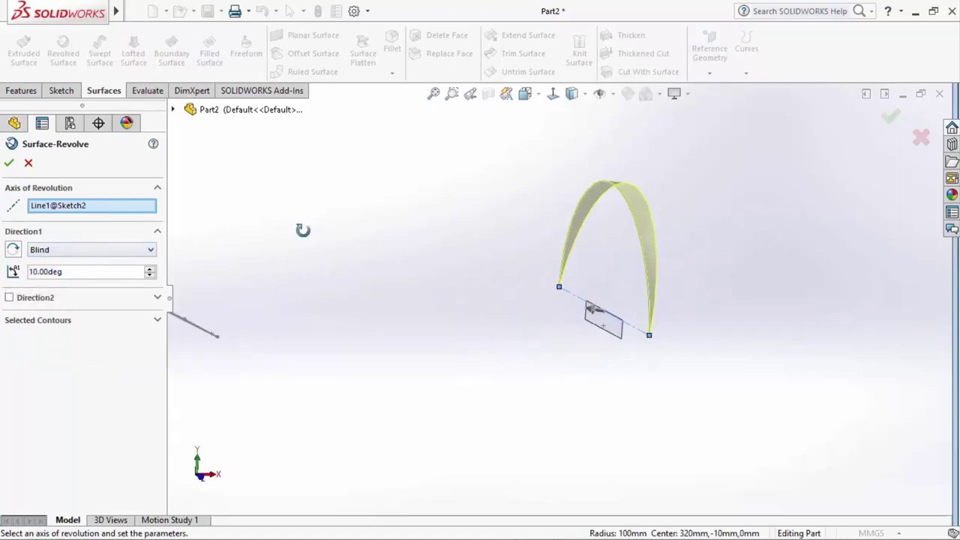
left_click(9, 163)
middle_click_drag(478, 260, 462, 237)
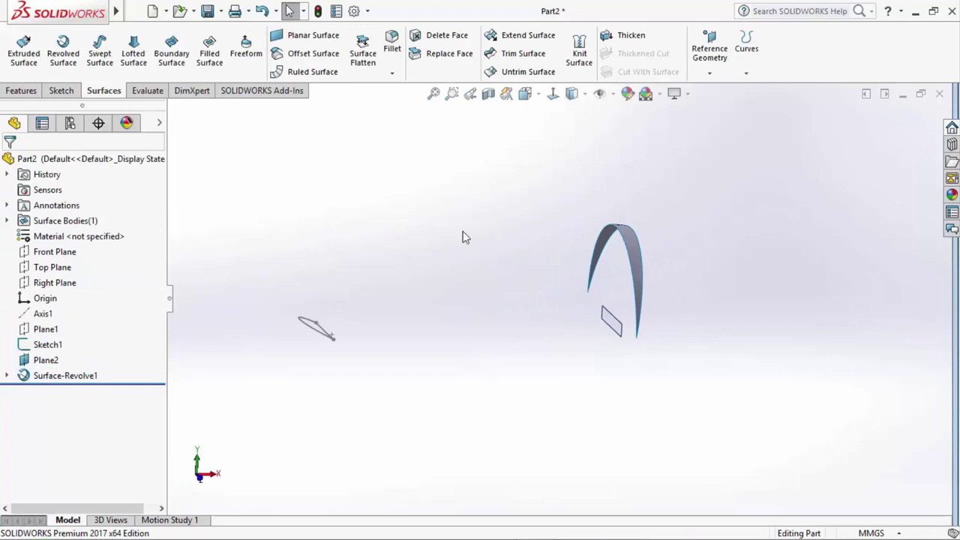
In a 3D sketch, draw a 199 mm line joining the arch's two base corners.
left_click(72, 94)
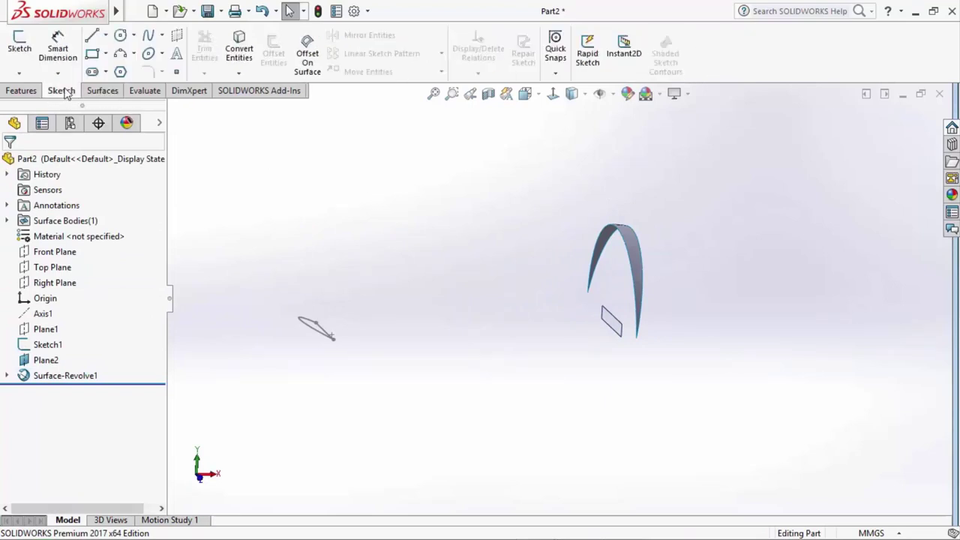
left_click(19, 73)
left_click(38, 102)
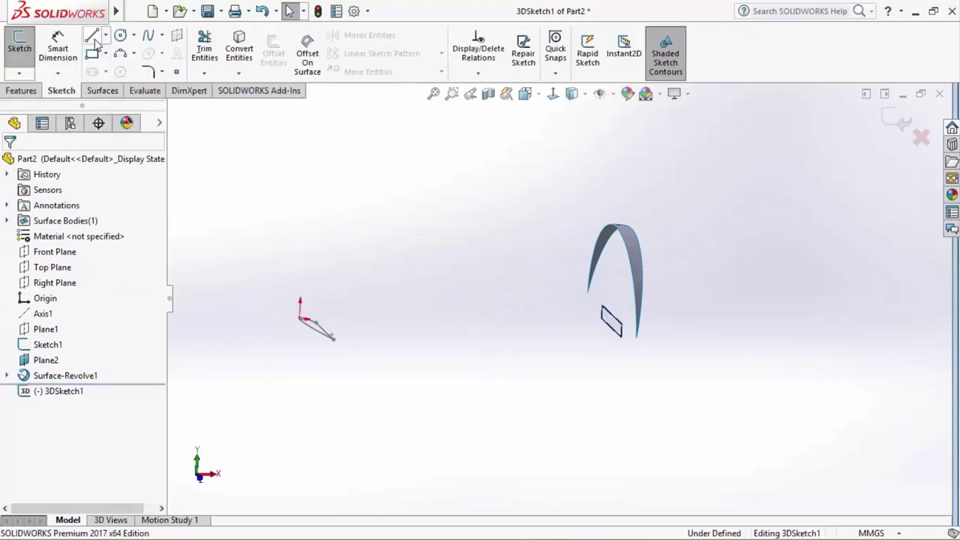
left_click(92, 36)
left_click(588, 292)
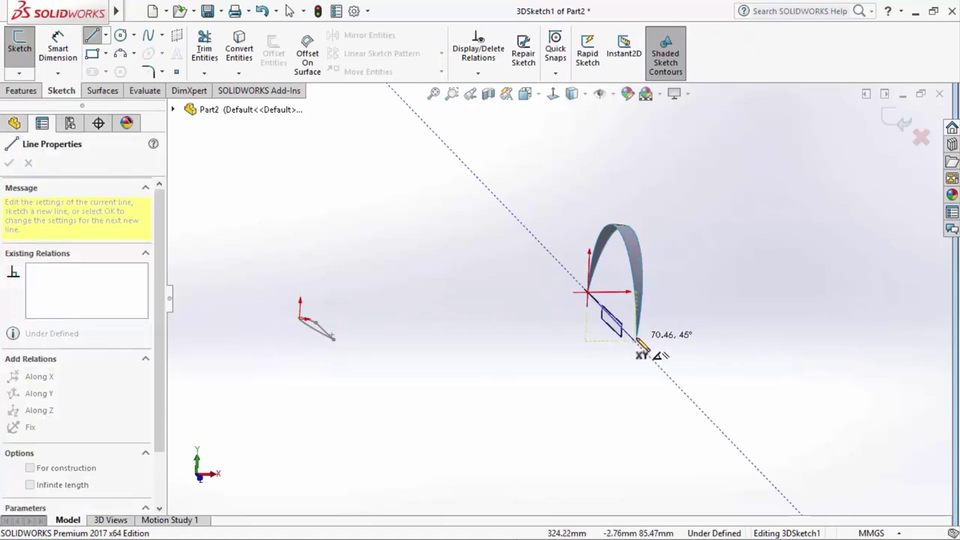
key("Left")
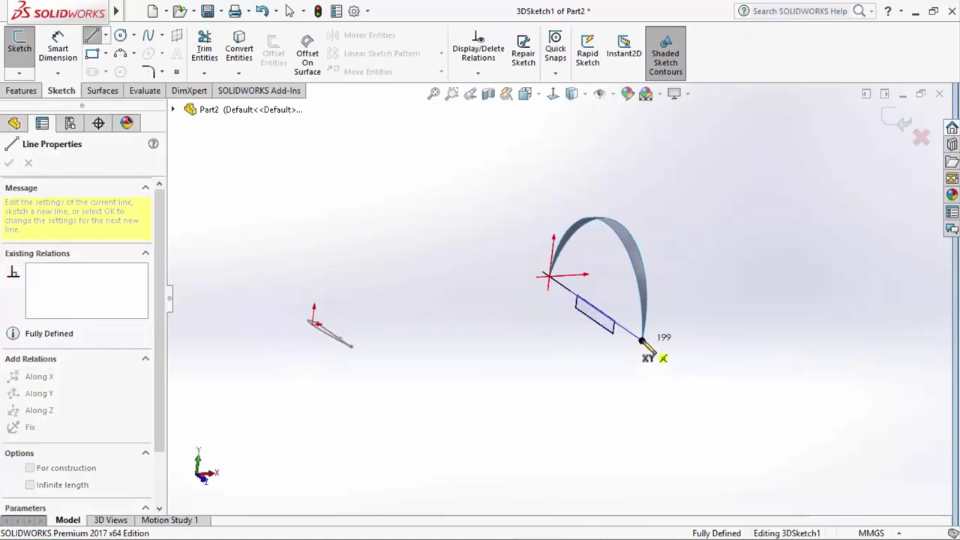
left_click(644, 342)
right_click(646, 343)
left_click(672, 349)
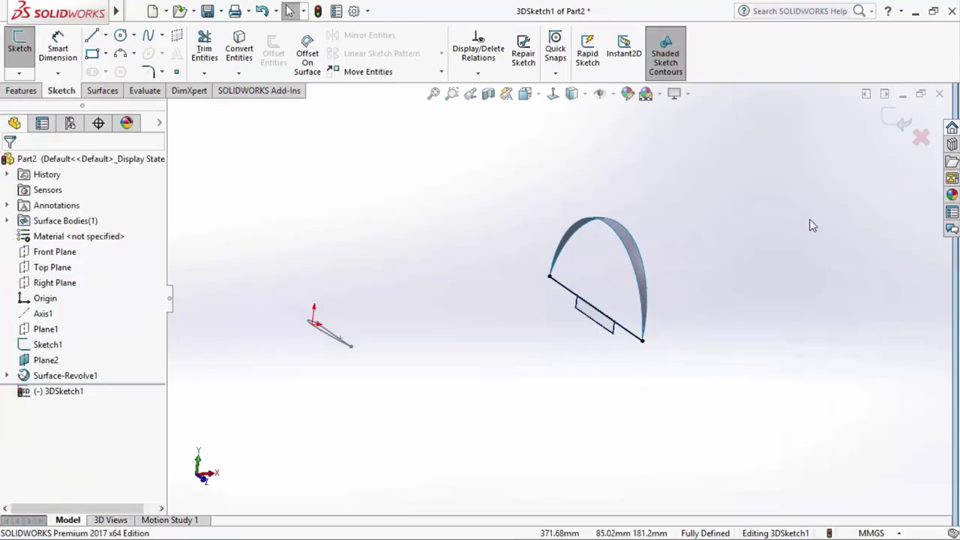
left_click(904, 123)
mouse_move(376, 313)
middle_mouse_down()
mouse_move(362, 298)
mouse_move(368, 308)
middle_mouse_up()
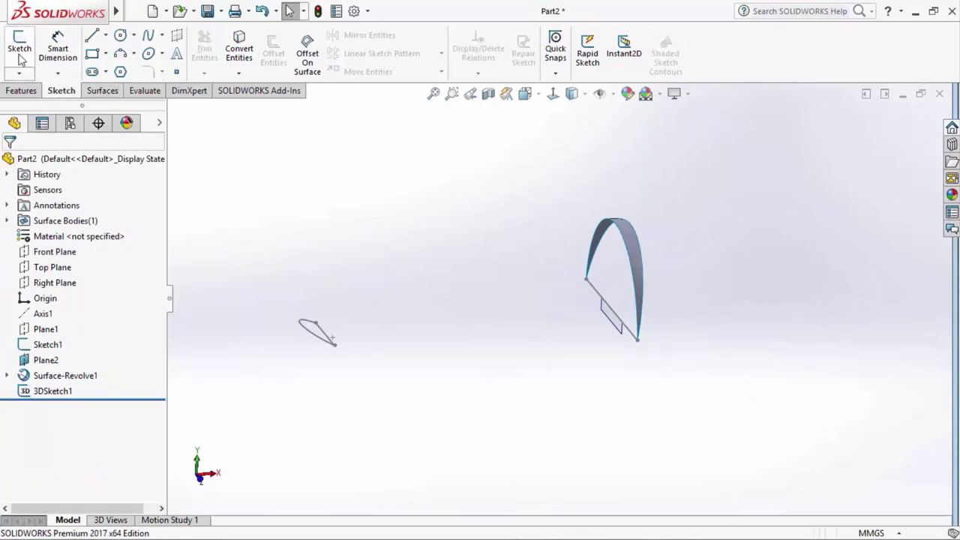
left_click(21, 45)
On a reference plane, draw two 3-point arcs from the small curve to the arch top and base line.
left_click(174, 111)
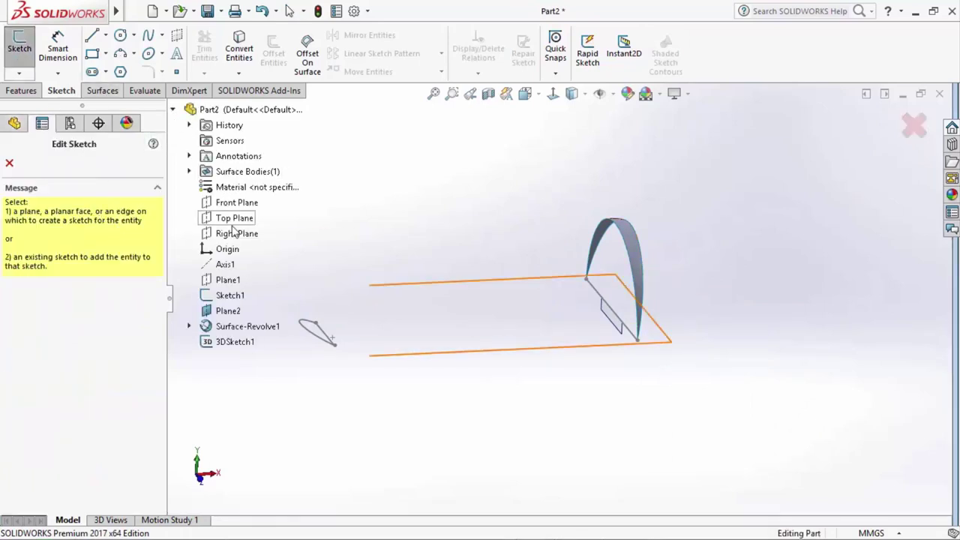
left_click(233, 212)
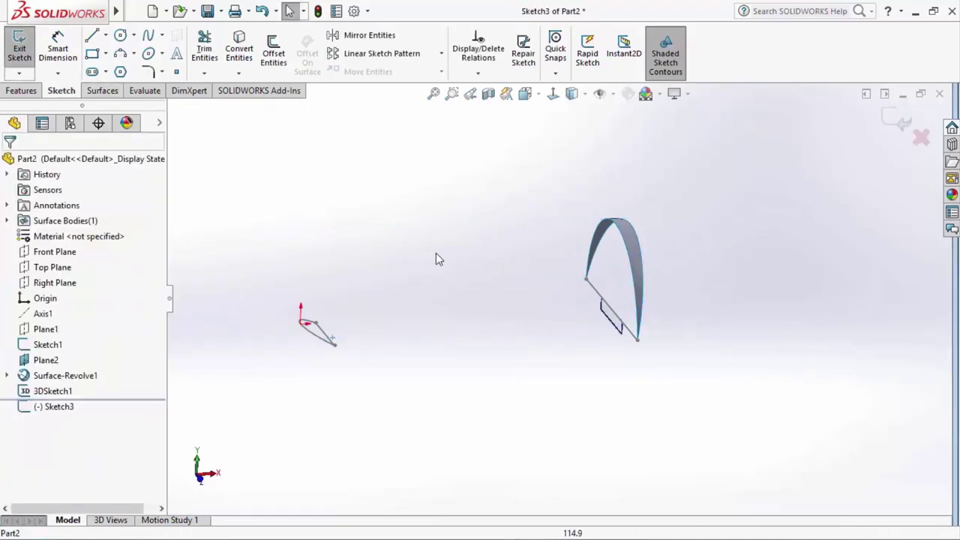
left_click(121, 54)
left_click(300, 322)
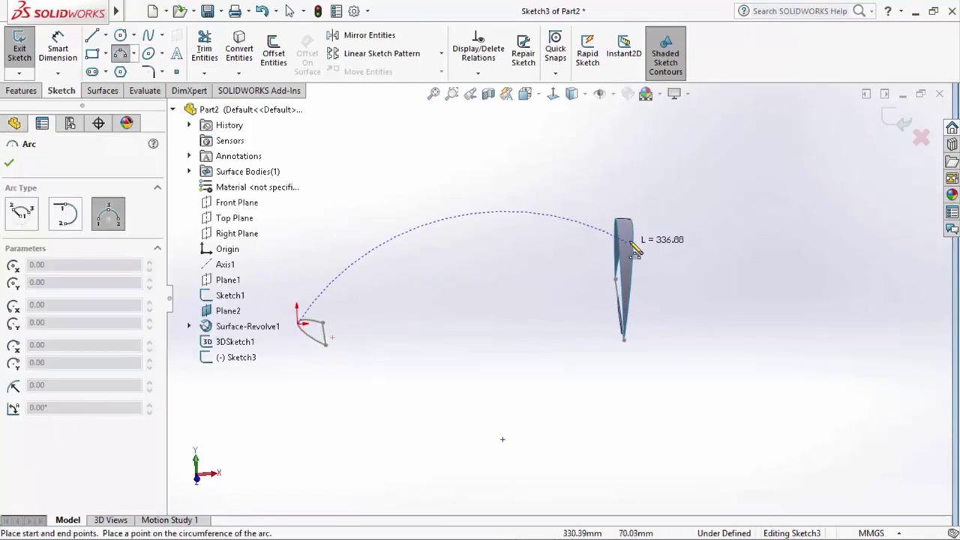
left_click(632, 224)
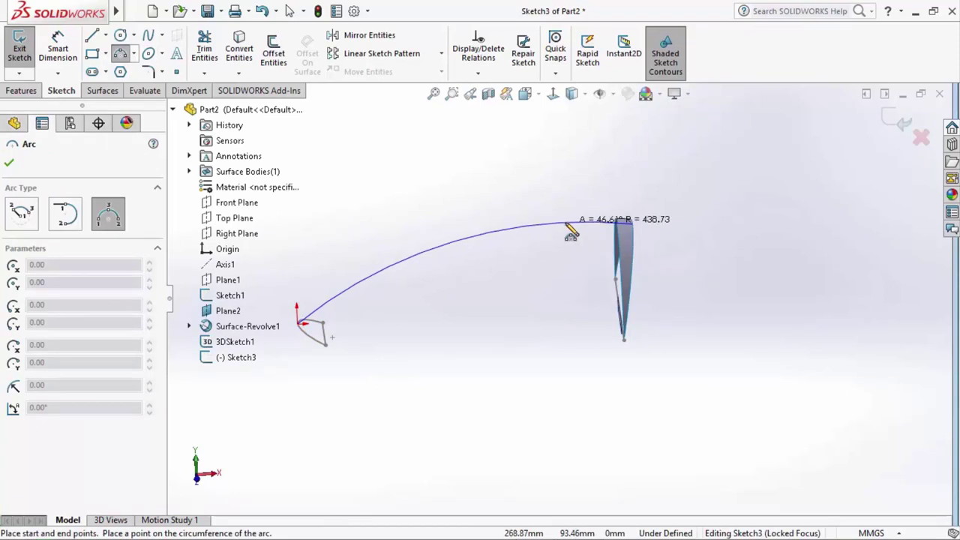
left_click(567, 224)
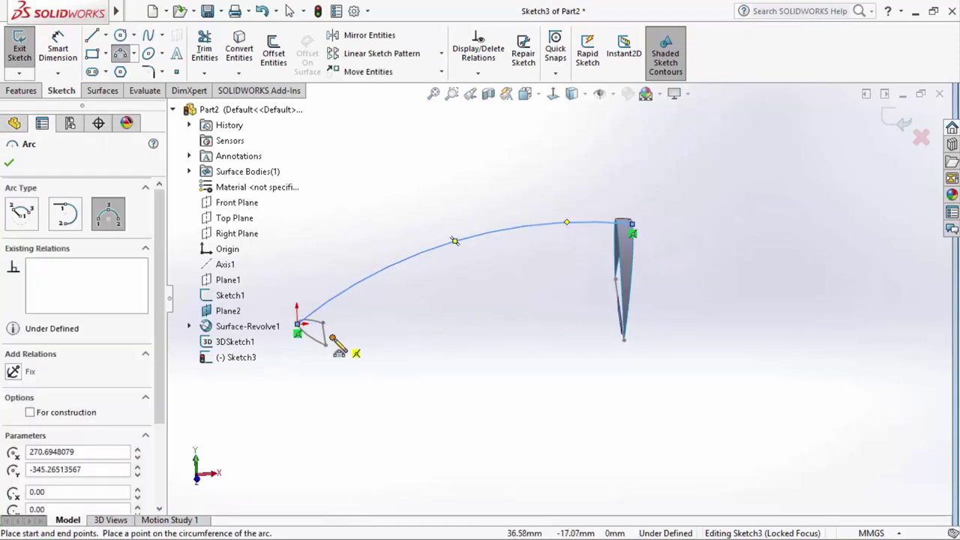
left_click(338, 344)
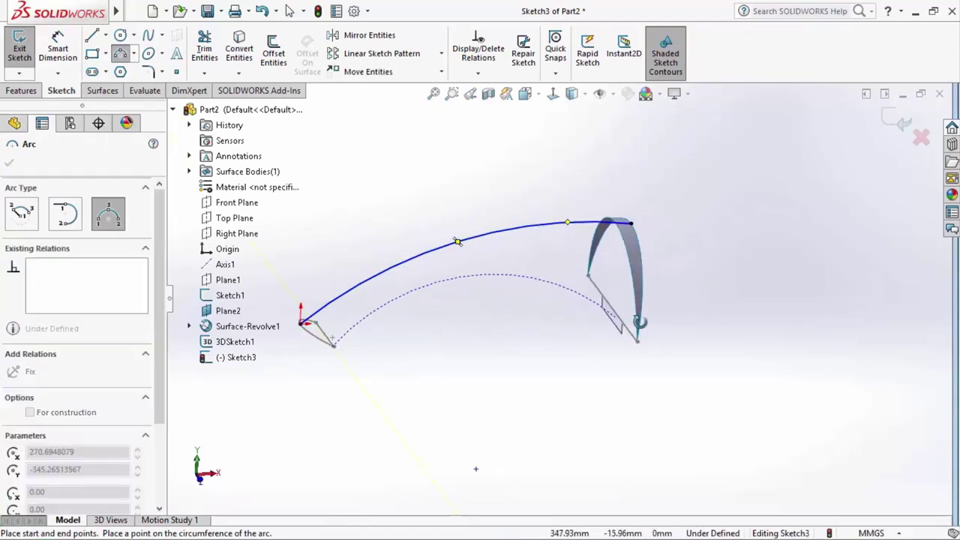
left_click(614, 307)
left_click(525, 307)
key("Escape")
Add Pierce relations tying the arc ends to the 3D sketch base line and the small curve.
mouse_move(597, 258)
middle_mouse_down()
mouse_move(621, 290)
mouse_move(597, 308)
middle_mouse_up()
left_click(592, 305)
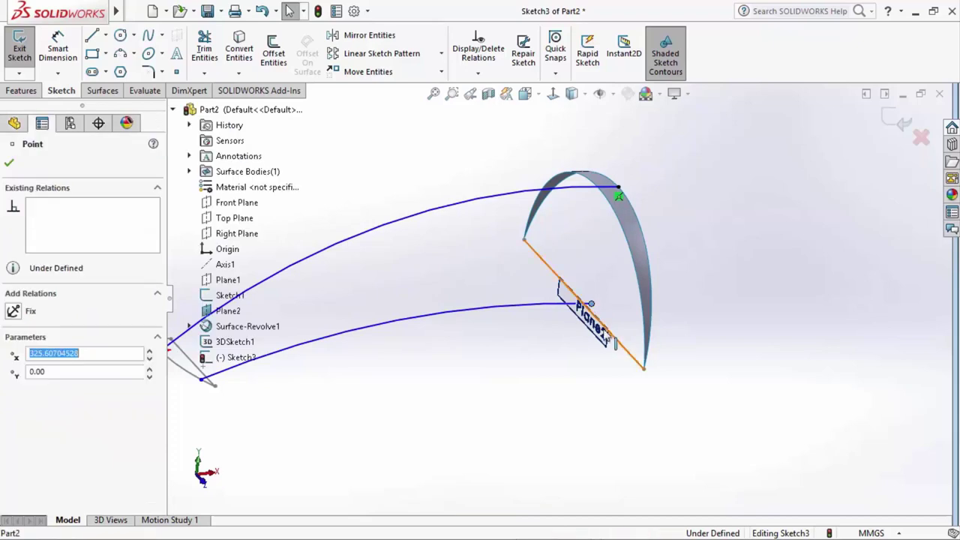
left_click(649, 277, "ctrl")
left_click(647, 268)
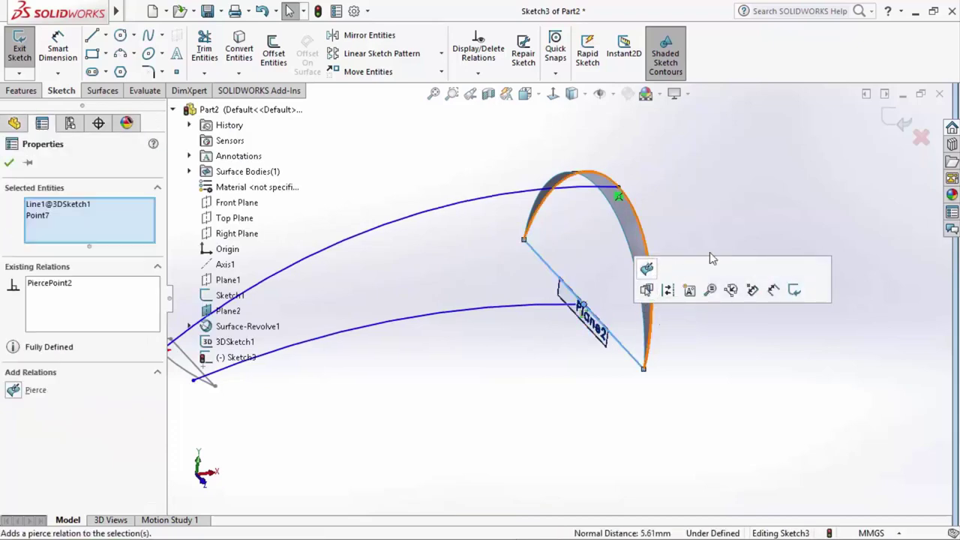
middle_click_drag(709, 258, 656, 272)
left_click(305, 355)
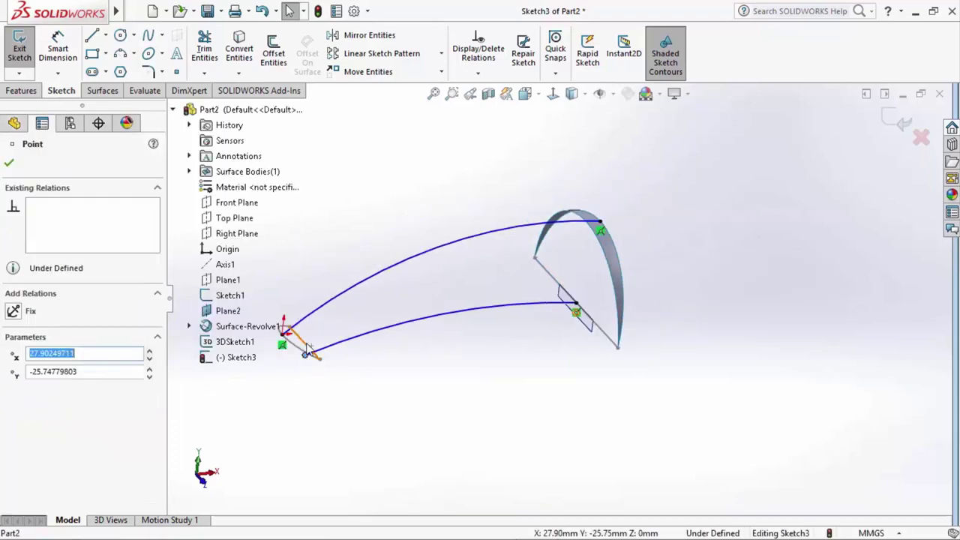
left_click(293, 339, "ctrl")
left_click(343, 279)
left_click(447, 398)
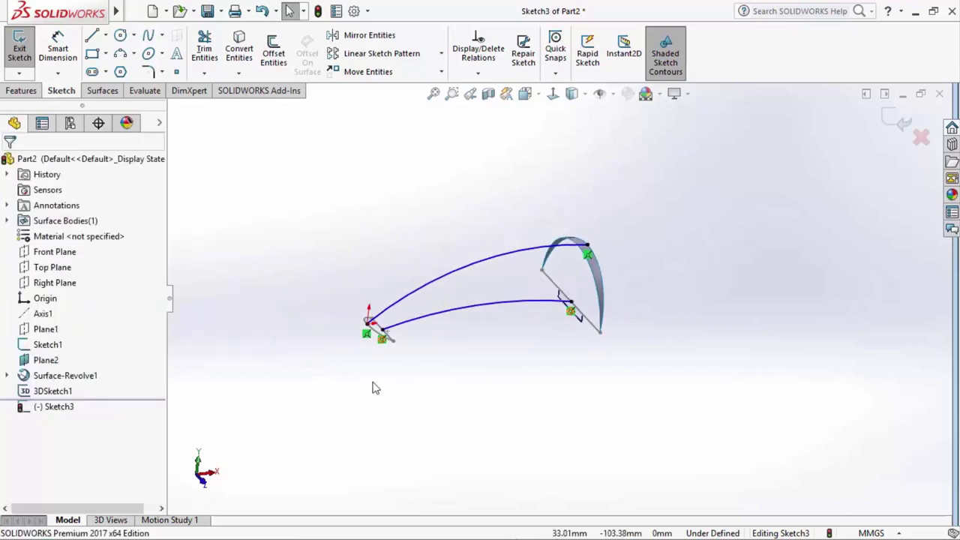
Dimension the upper arc to R600 and the lower arc to R800.
scroll(402, 261, "up", 3)
scroll(418, 251, "down", 2)
scroll(726, 213, "up", 2)
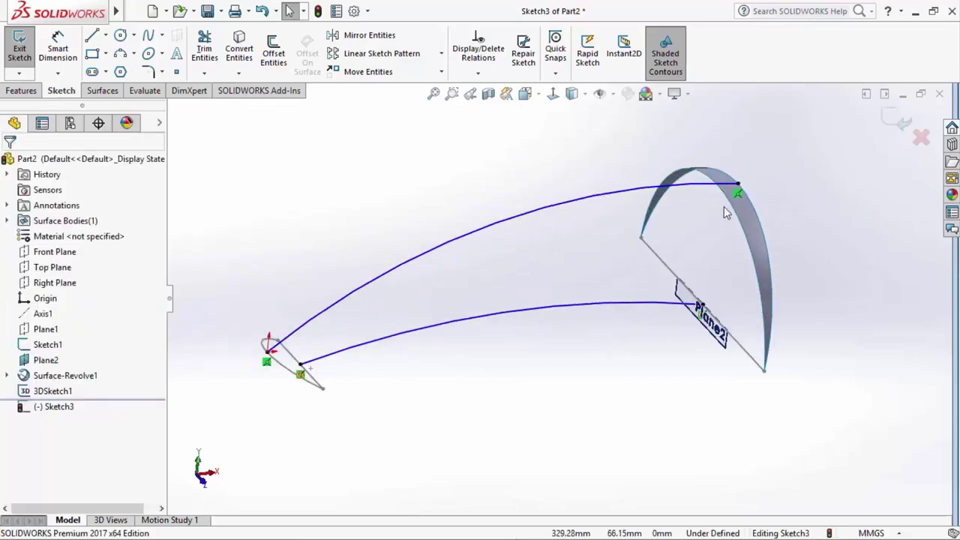
left_click(56, 49)
left_click(482, 230)
left_click(469, 218)
type("600")
key("Return")
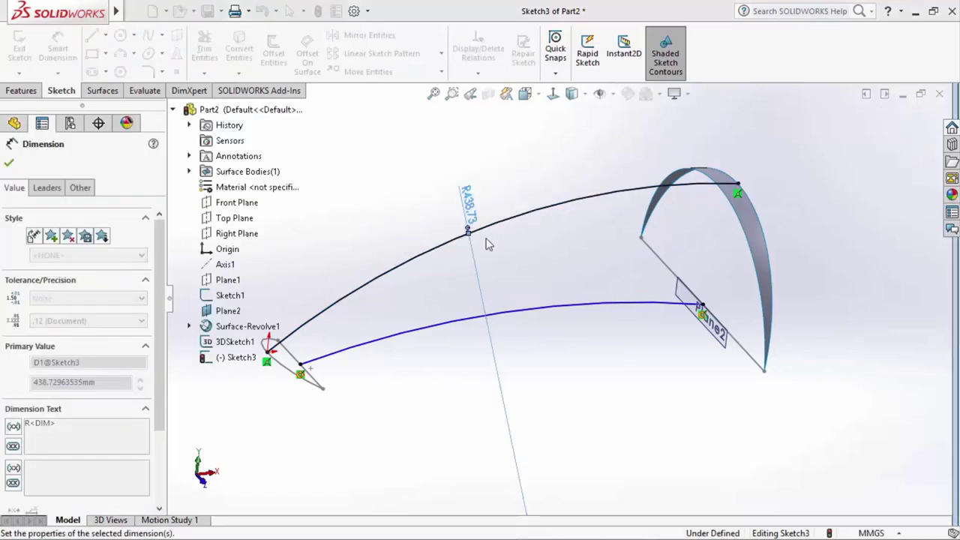
left_click(519, 308)
left_click(525, 298)
type("800")
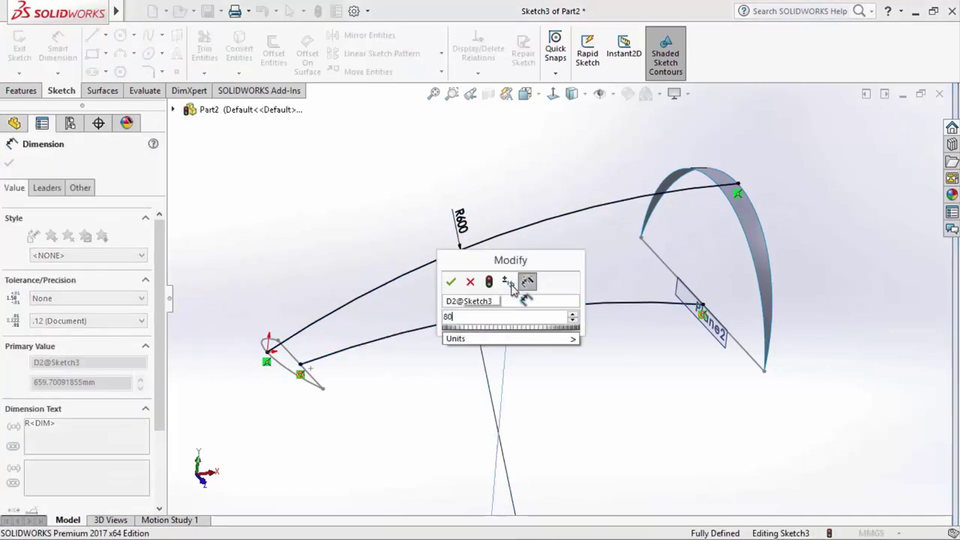
key("Return")
Finish dimensioning and exit Sketch3.
right_click(653, 151)
left_click(686, 195)
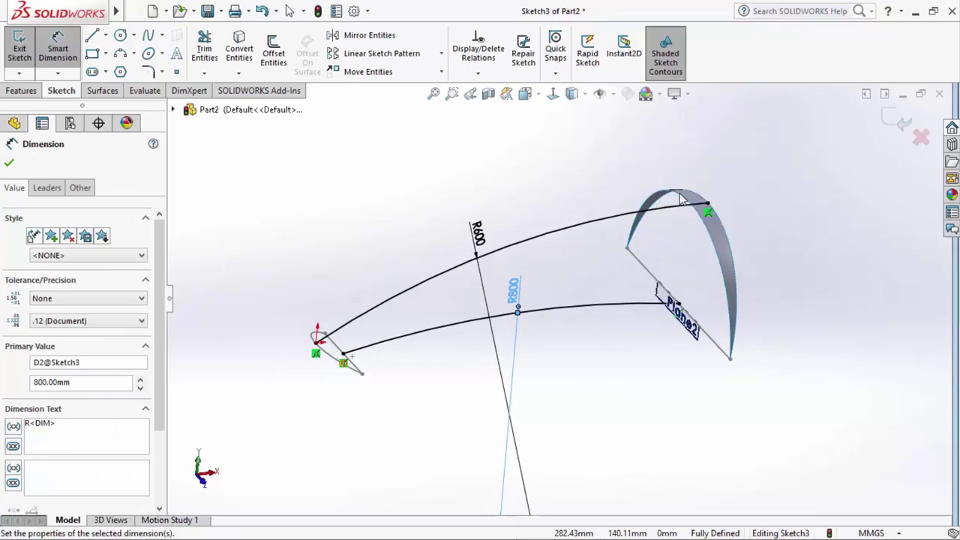
mouse_move(756, 223)
middle_mouse_down()
mouse_move(749, 213)
mouse_move(764, 216)
mouse_move(491, 174)
middle_mouse_up()
left_click(889, 121)
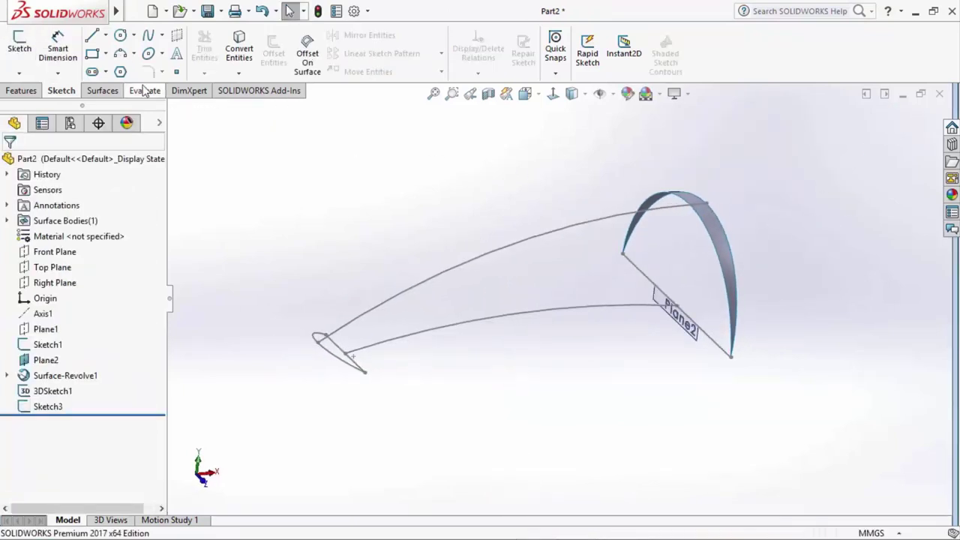
Loft a surface from the grouped small end to 3DSketch1, guided by the middle curve.
left_click(115, 90)
left_click(134, 51)
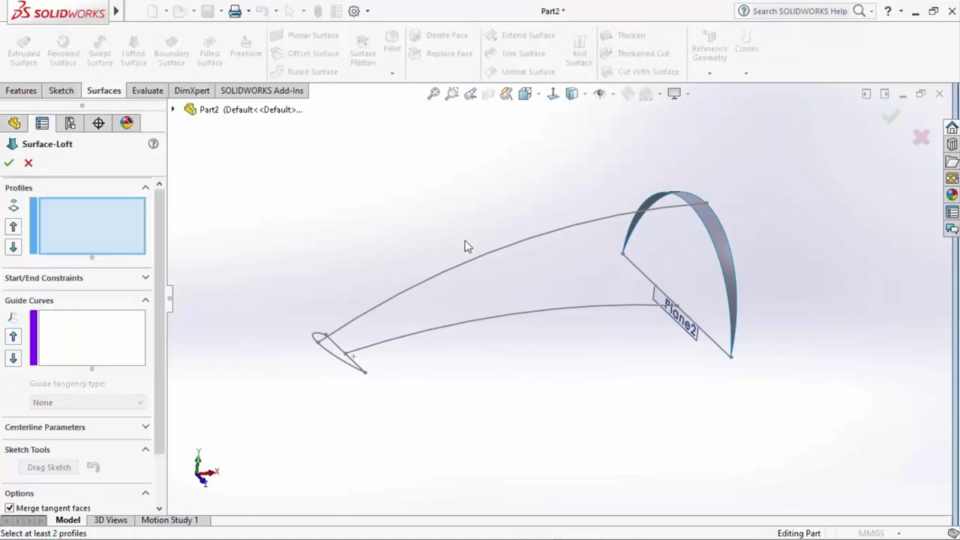
right_click(109, 231)
left_click(161, 252)
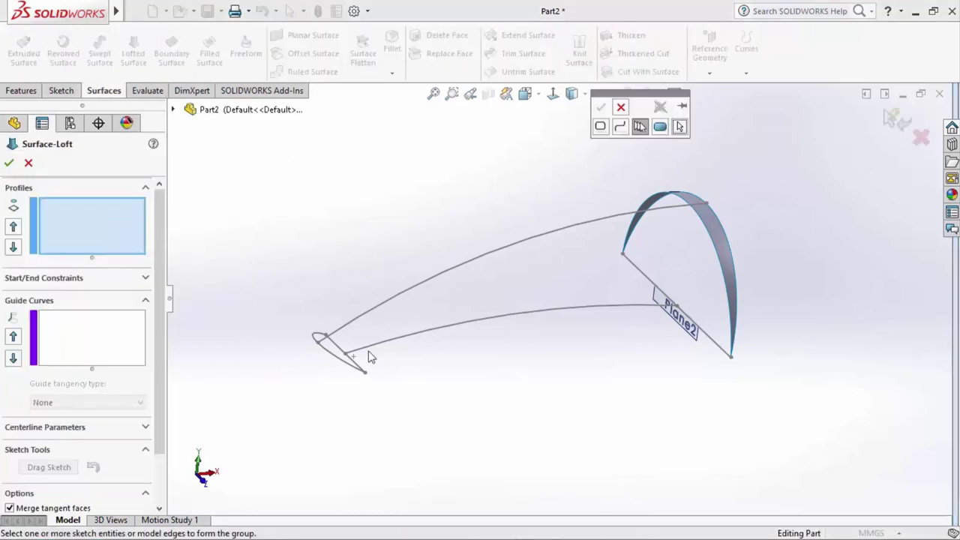
right_click(337, 351)
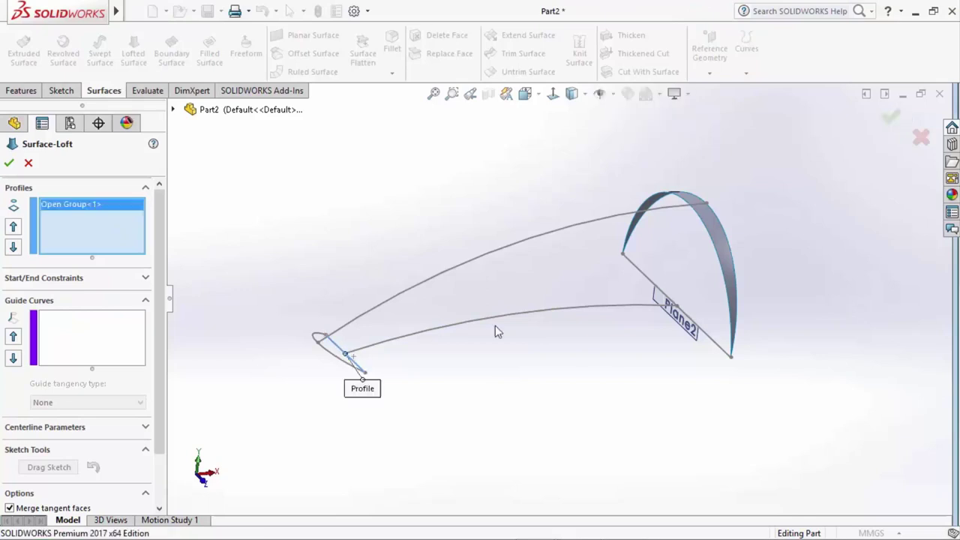
left_click(636, 272)
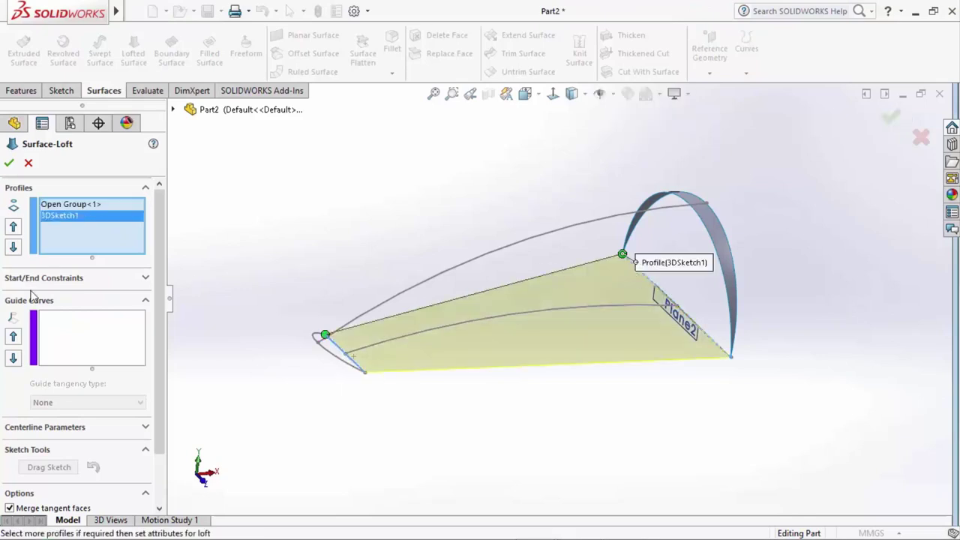
left_click(87, 324)
right_click(103, 335)
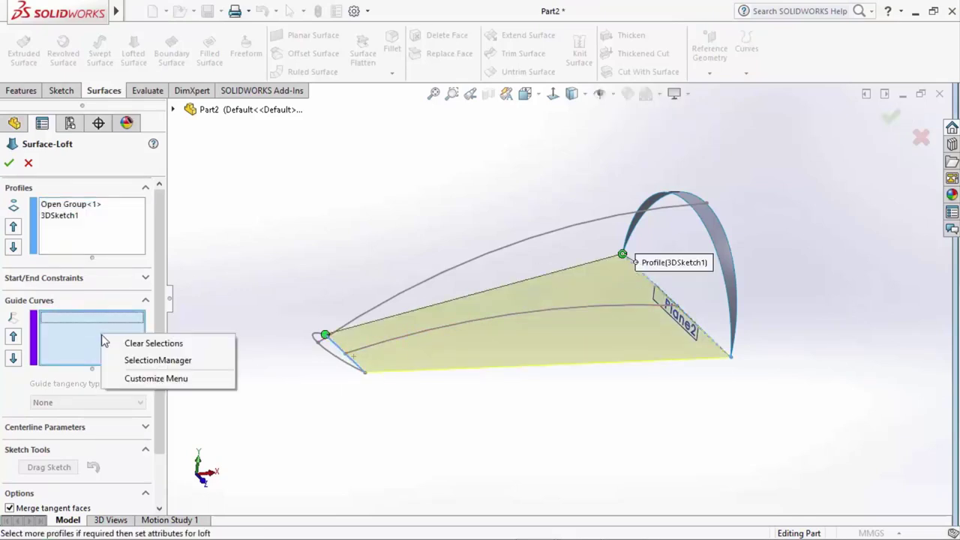
left_click(158, 360)
left_click(423, 334)
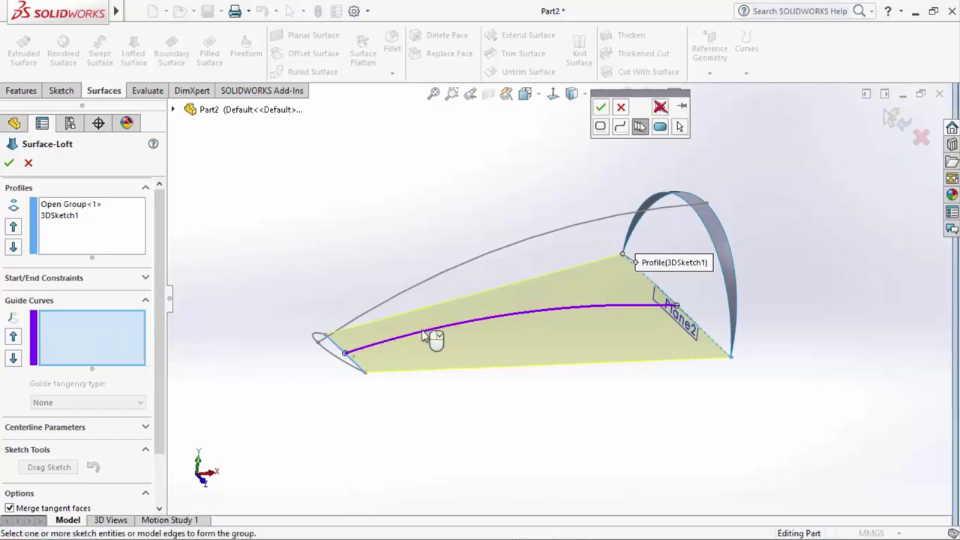
right_click(424, 336)
left_click(9, 163)
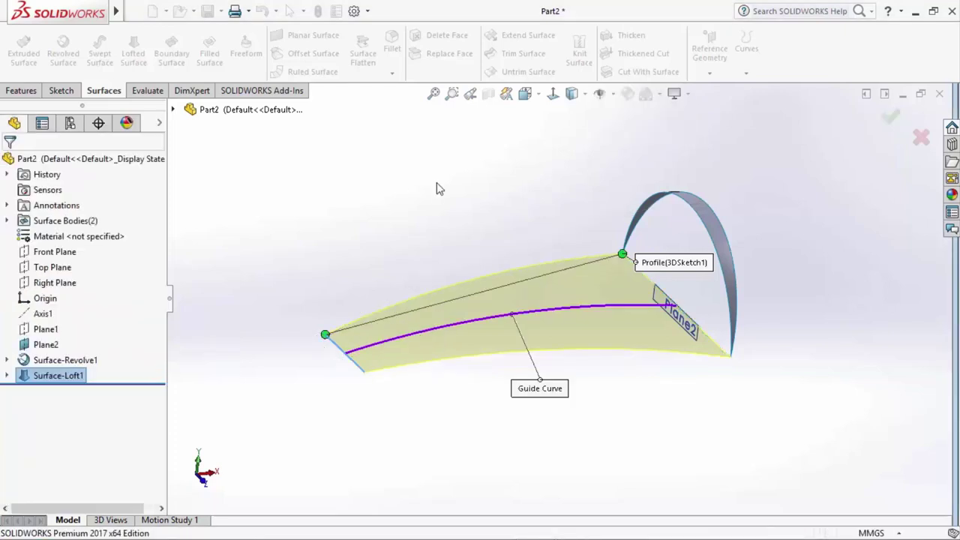
Expand Surface-Loft1 and show its sketches in the model.
left_click(7, 375)
left_click(64, 390)
left_click(64, 422, "shift")
left_click(66, 393)
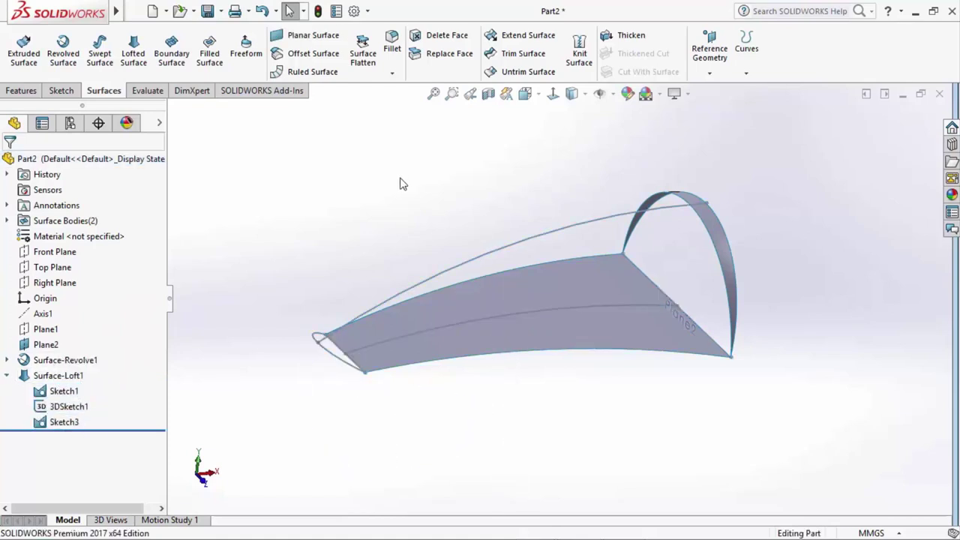
Loft the grouped elliptical end to the arc edge, creating Surface-Loft2.
left_click(133, 49)
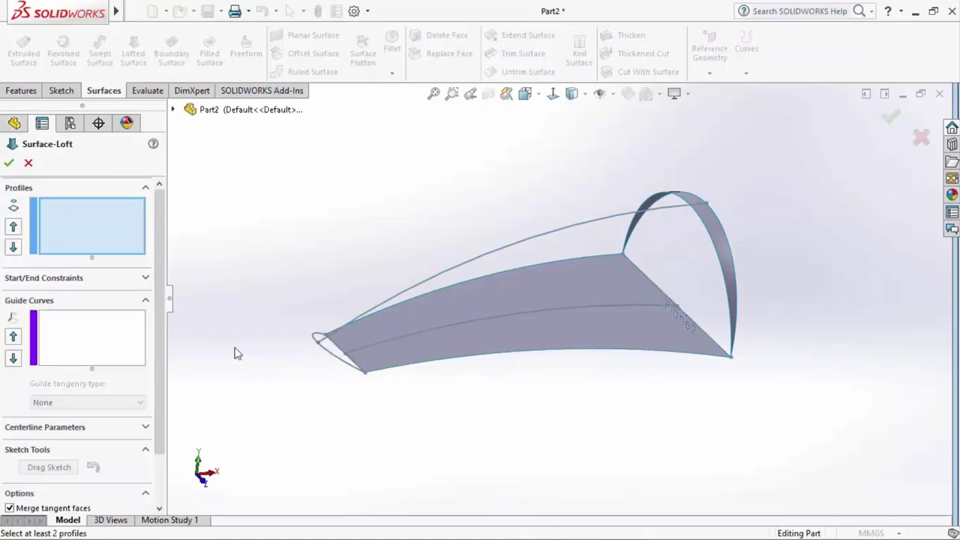
right_click(82, 238)
left_click(107, 266)
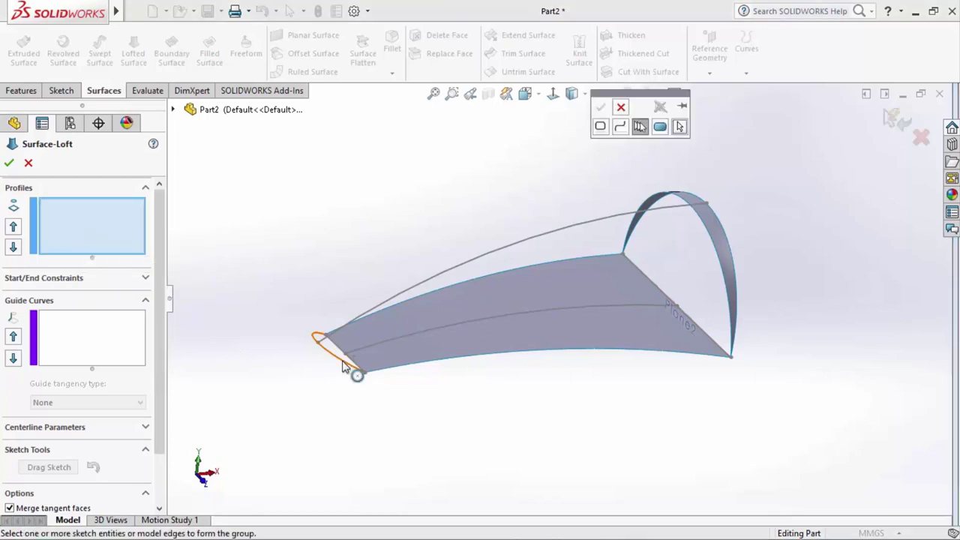
right_click(790, 258)
left_click(730, 249)
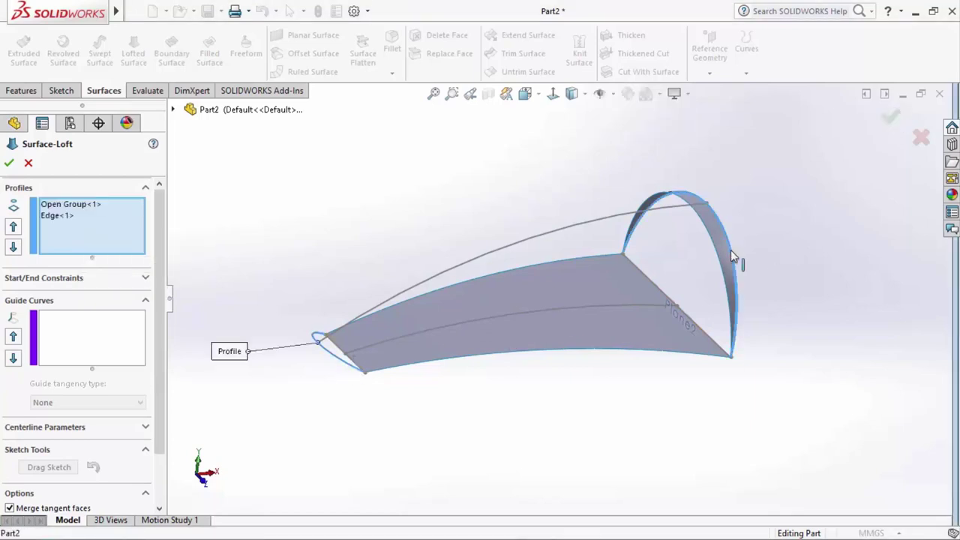
key("Return")
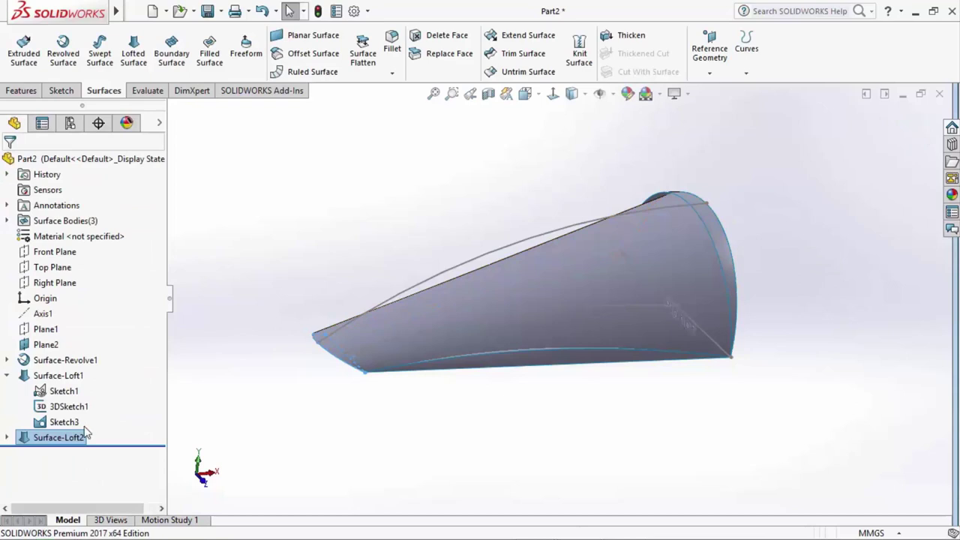
Edit Surface-Loft2 to add the bottom edge, left edge and diagonal sketch line as guide curves.
right_click(85, 435)
left_click(81, 225)
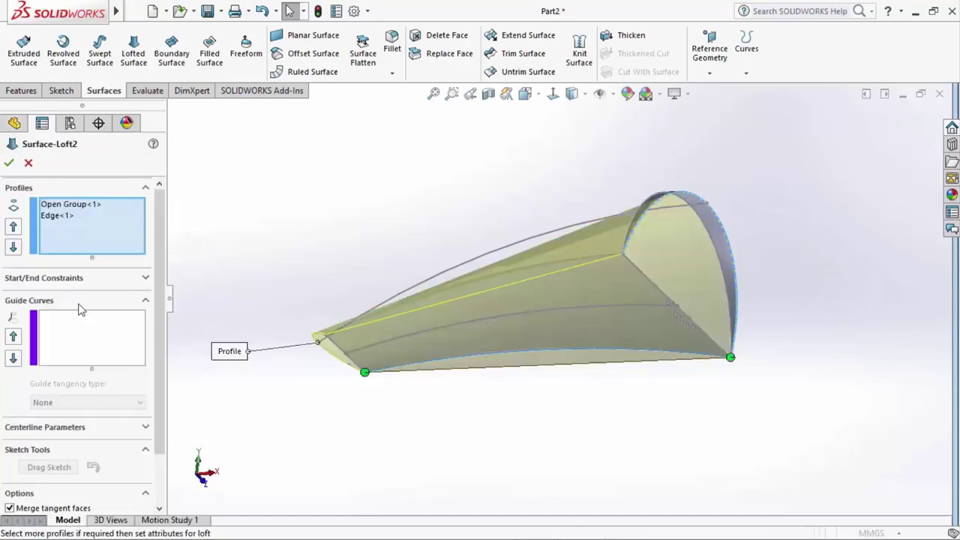
left_click(80, 322)
left_click(486, 360)
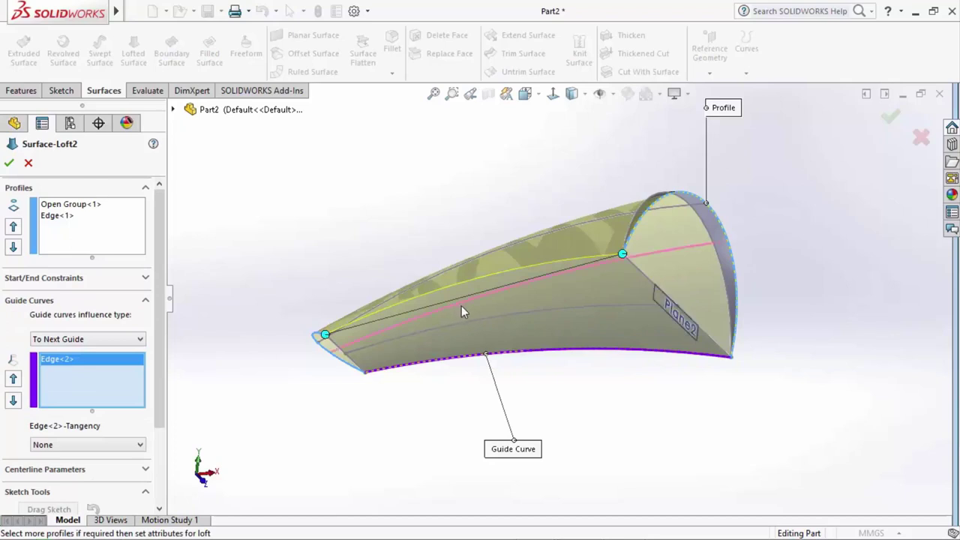
middle_click_drag(462, 305, 509, 323)
left_click(422, 291)
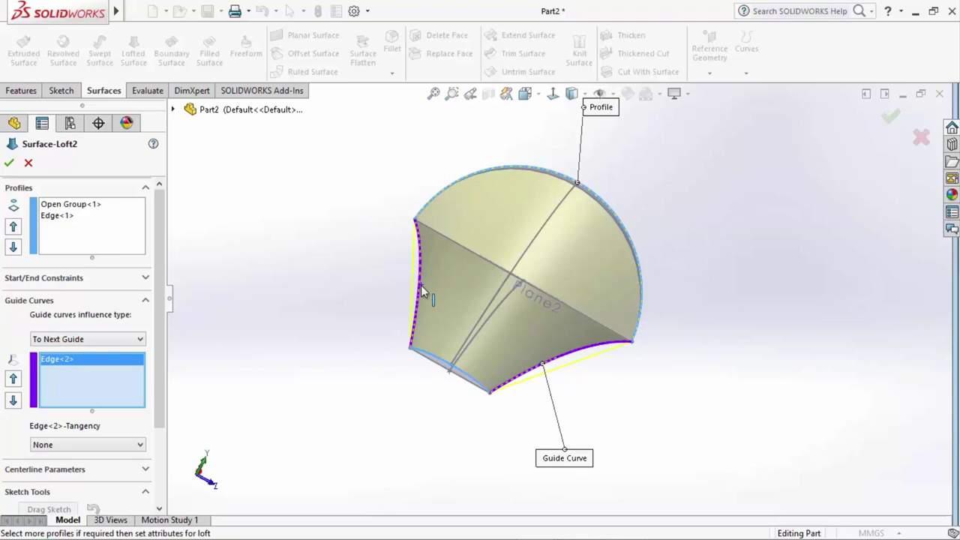
right_click(119, 377)
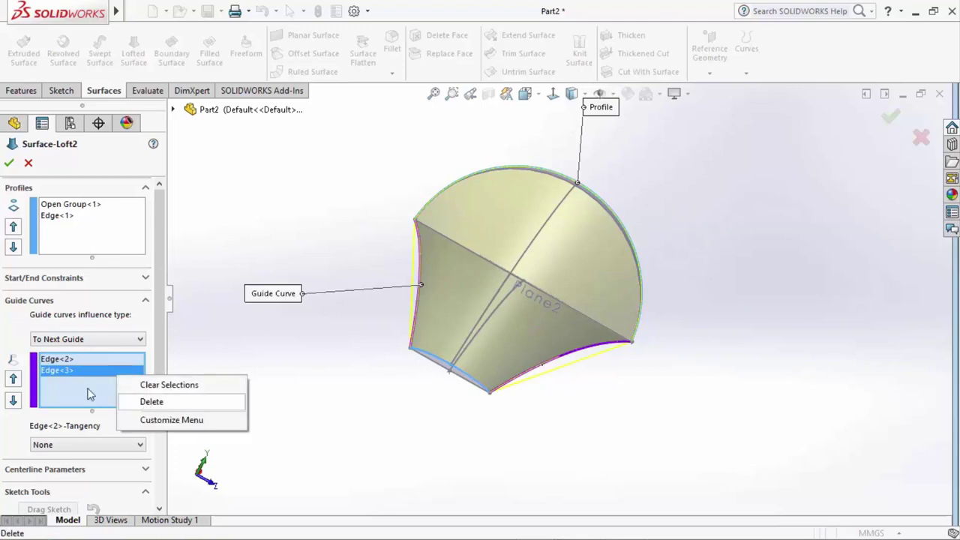
right_click(87, 388)
left_click(120, 414)
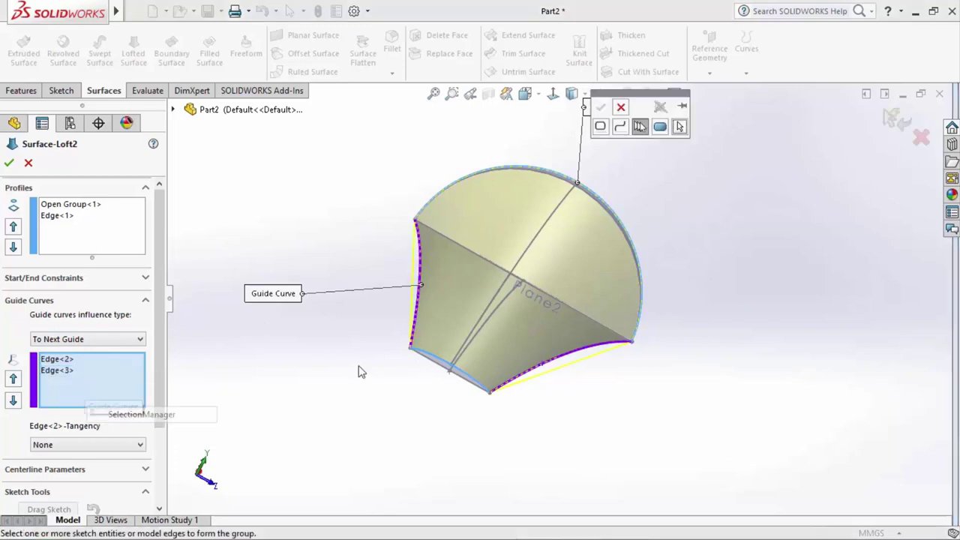
left_click(562, 223)
right_click(564, 225)
mouse_move(566, 228)
middle_mouse_down()
mouse_move(603, 240)
mouse_move(559, 185)
middle_mouse_up()
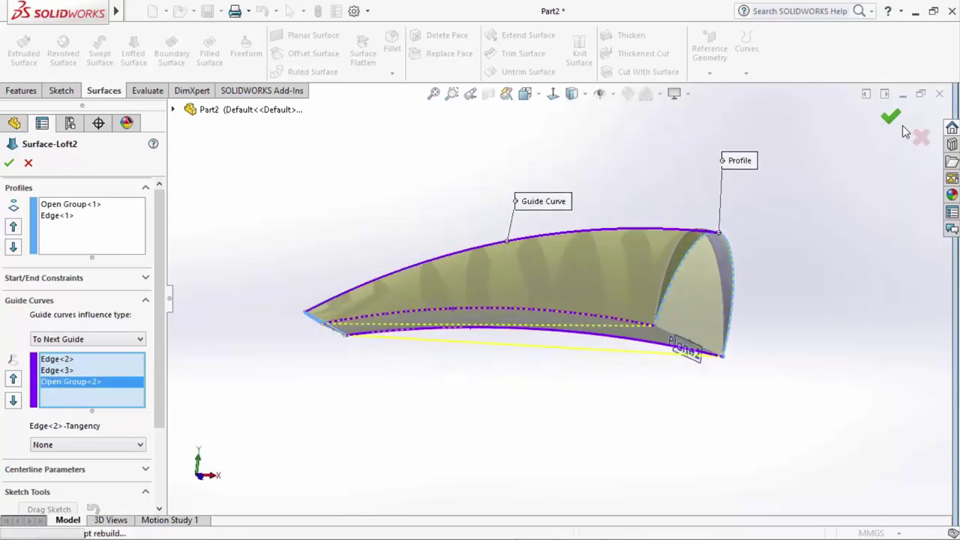
left_click(892, 118)
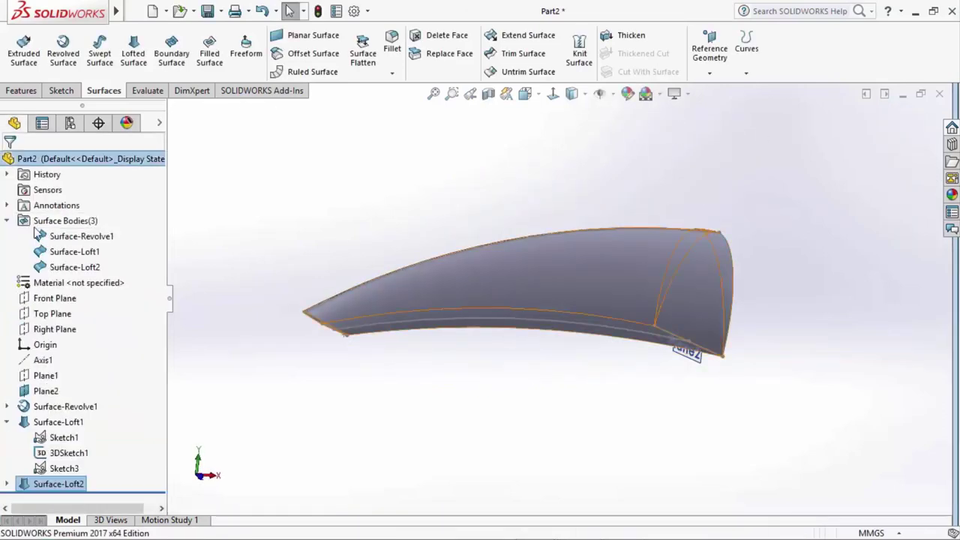
Hide Surface-Revolve1, the loft sketches and Plane1, then start a sketch on Front Plane.
left_click(39, 236)
left_click(89, 209)
middle_click_drag(538, 135, 516, 142)
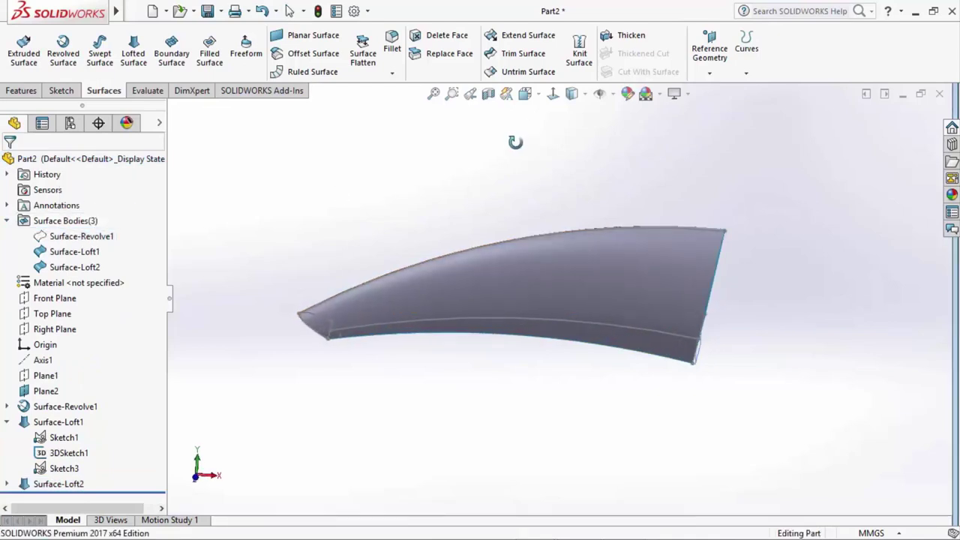
left_click(64, 438)
left_click(64, 468, "shift")
left_click(75, 446)
middle_click_drag(666, 390, 700, 379)
left_click(690, 349)
left_click(750, 300)
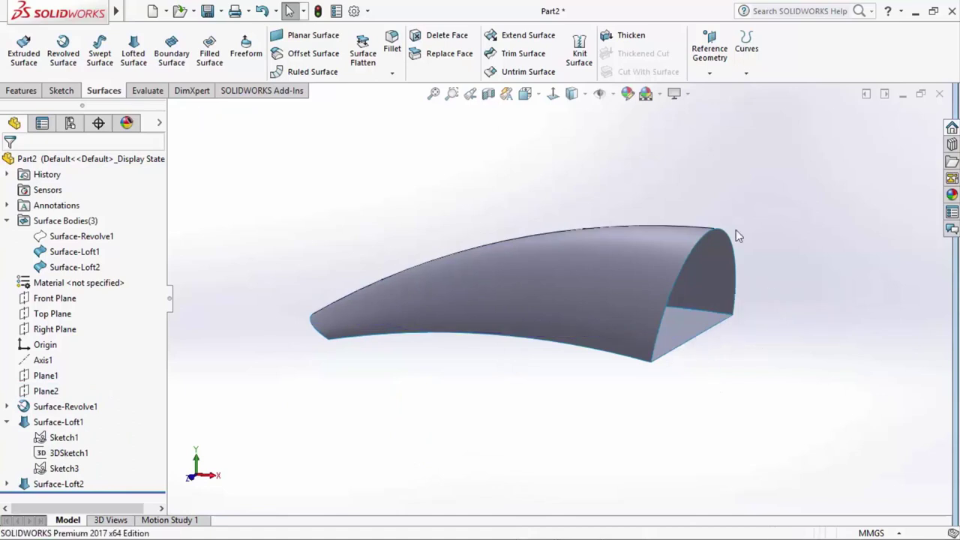
left_click(55, 298)
left_click(74, 280)
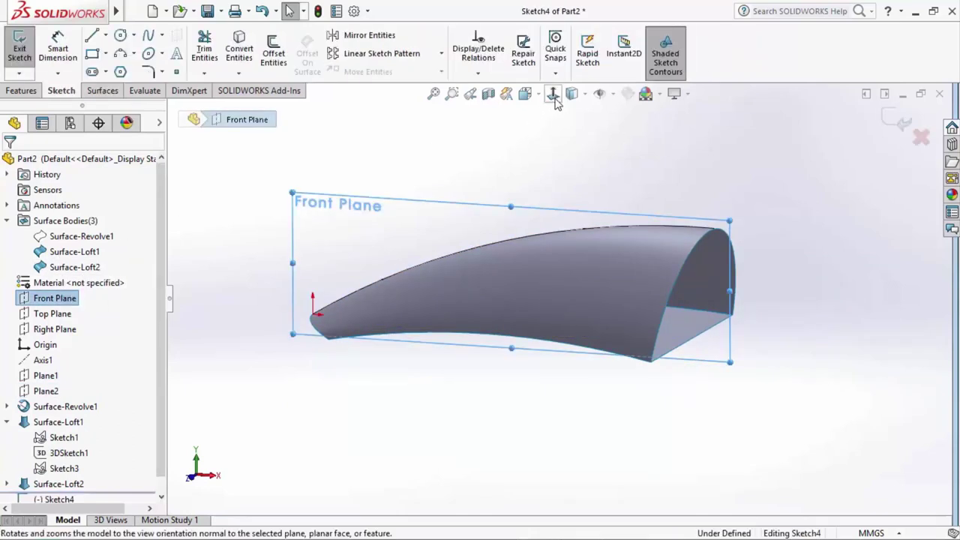
Draw a line continuing into a tangent arc that ends near the shell's bottom edge.
left_click(553, 95)
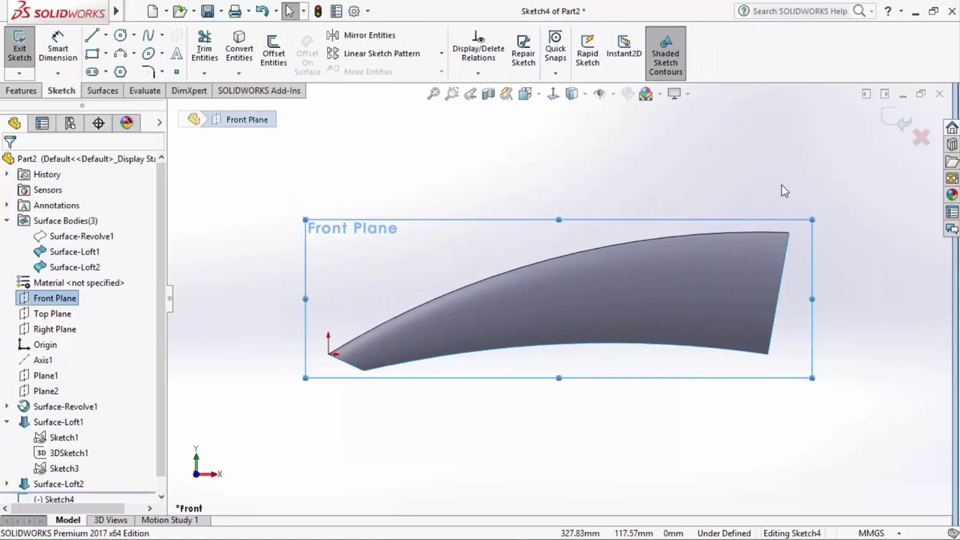
left_click(92, 35)
left_click(840, 258)
left_click(605, 287)
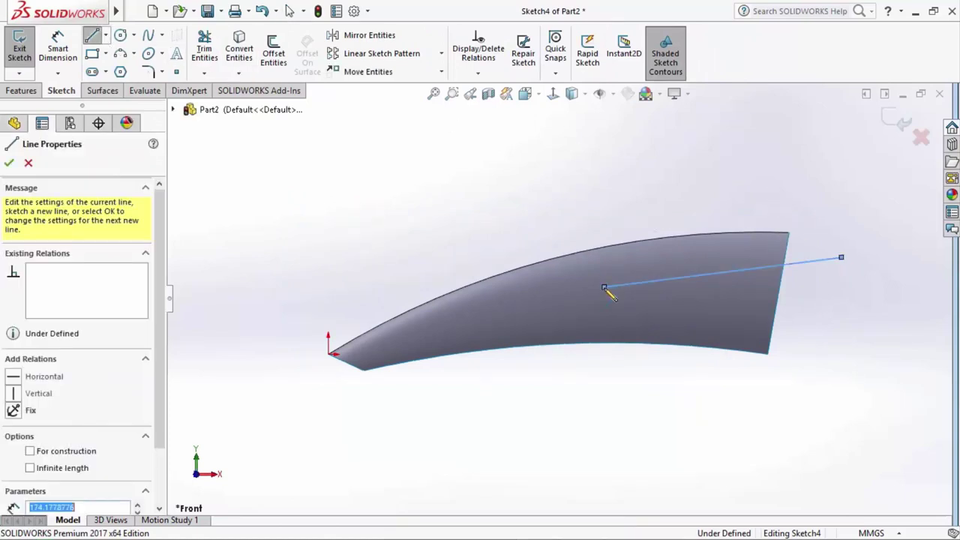
left_click(546, 354)
key("Escape")
Make the arc end and the loose sketch point coincident with the bottom edge.
left_click(544, 353)
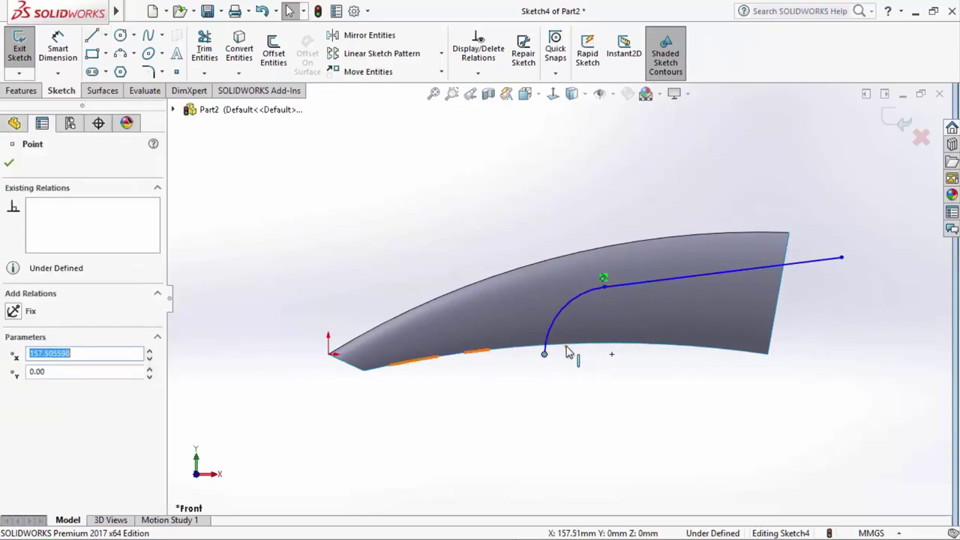
left_click(567, 347, "ctrl")
left_click(614, 283)
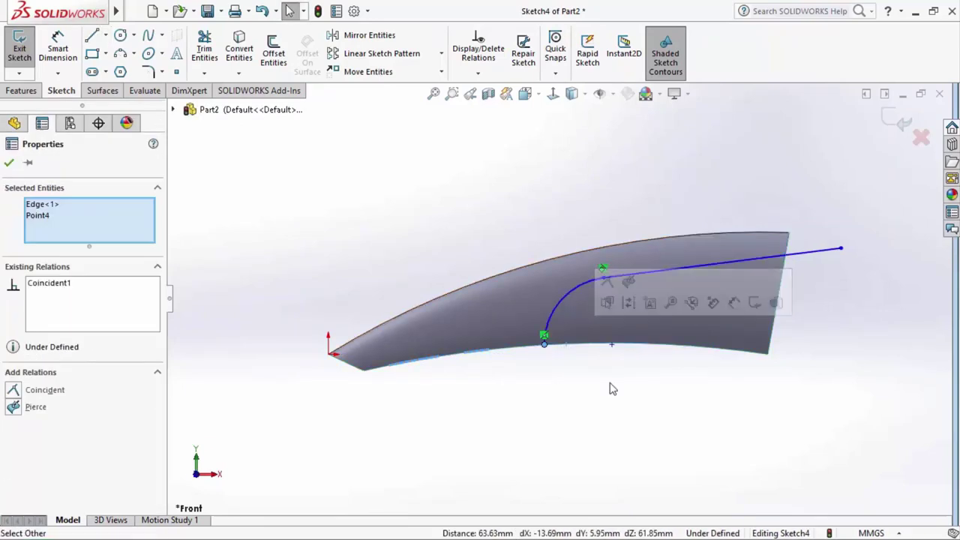
left_click(614, 389)
left_click(612, 344)
left_click(627, 347, "ctrl")
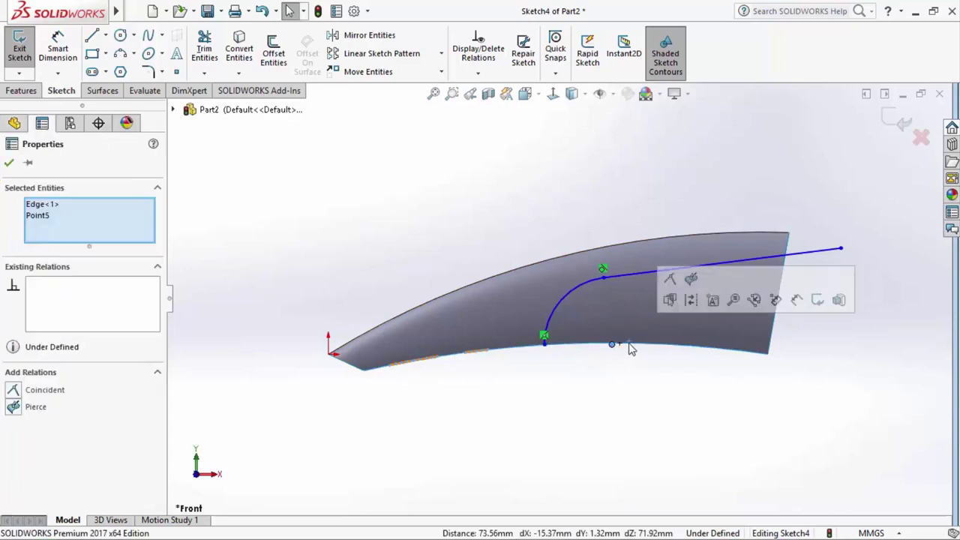
left_click(665, 284)
key("Escape")
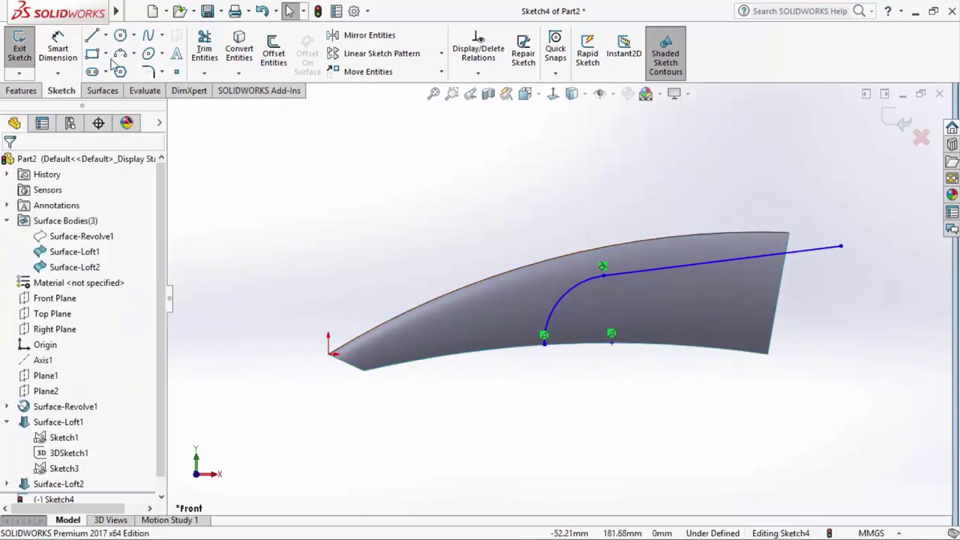
Add a 170.60 horizontal distance dimension from the bottom-edge point.
left_click(58, 49)
left_click(593, 350)
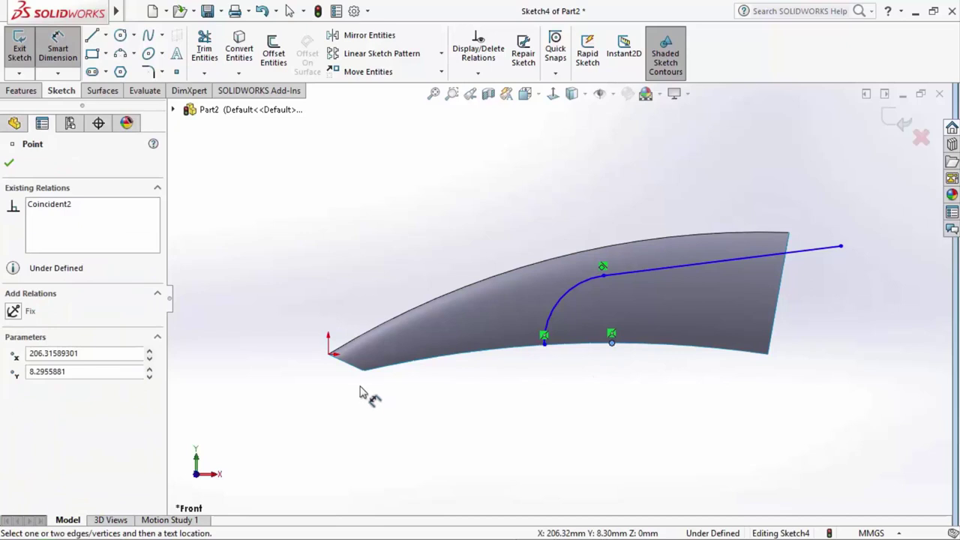
left_click(363, 375)
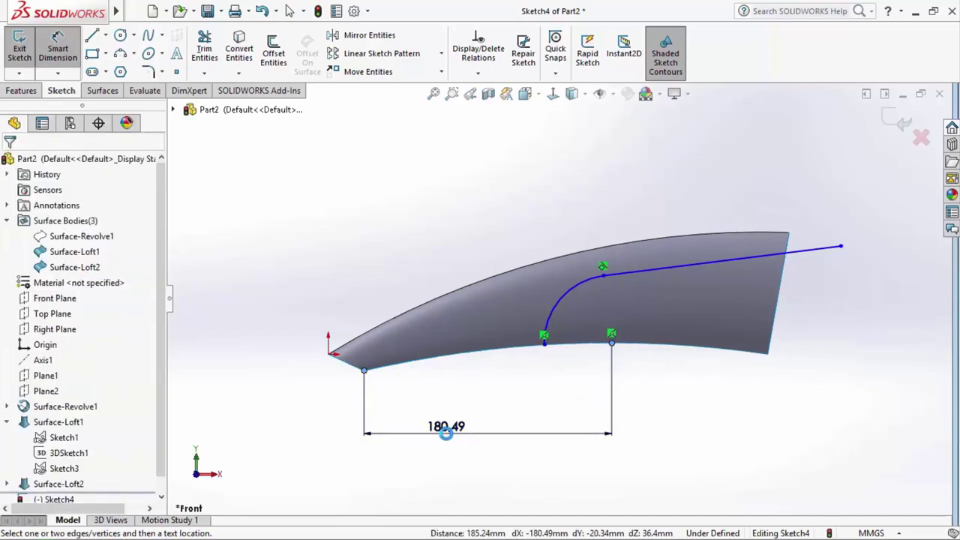
left_click(447, 431)
type("170")
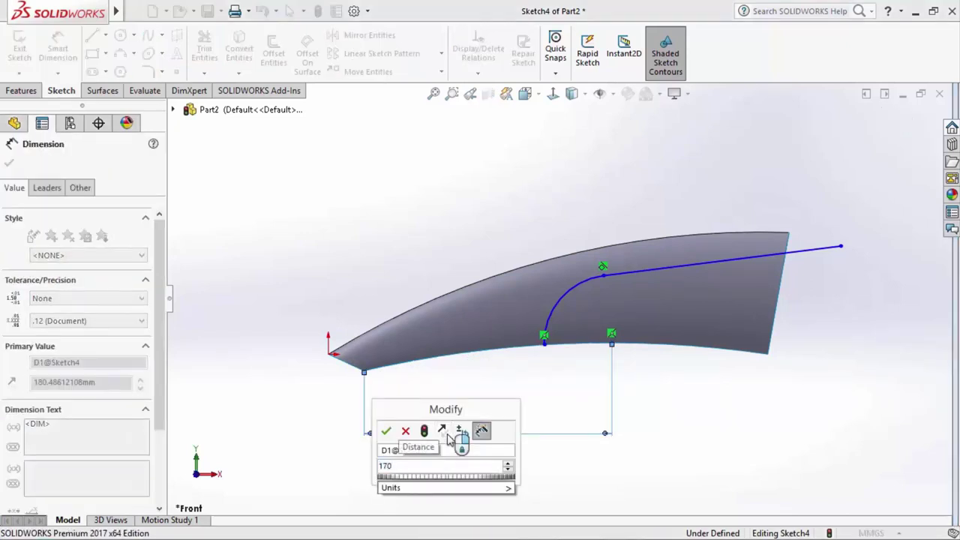
key("Return")
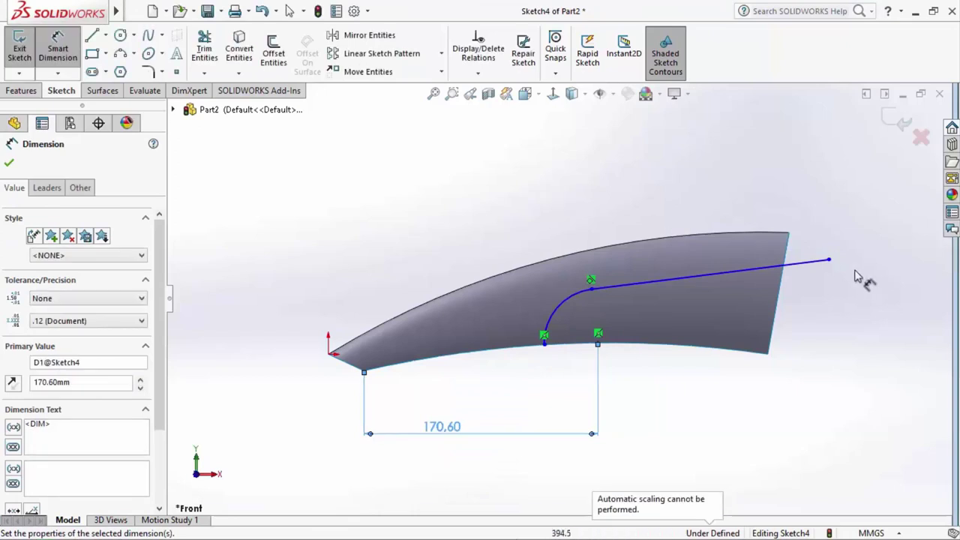
Dimension the line angle to 4° and the arc radius to R20.
left_click(815, 266)
left_click(825, 262)
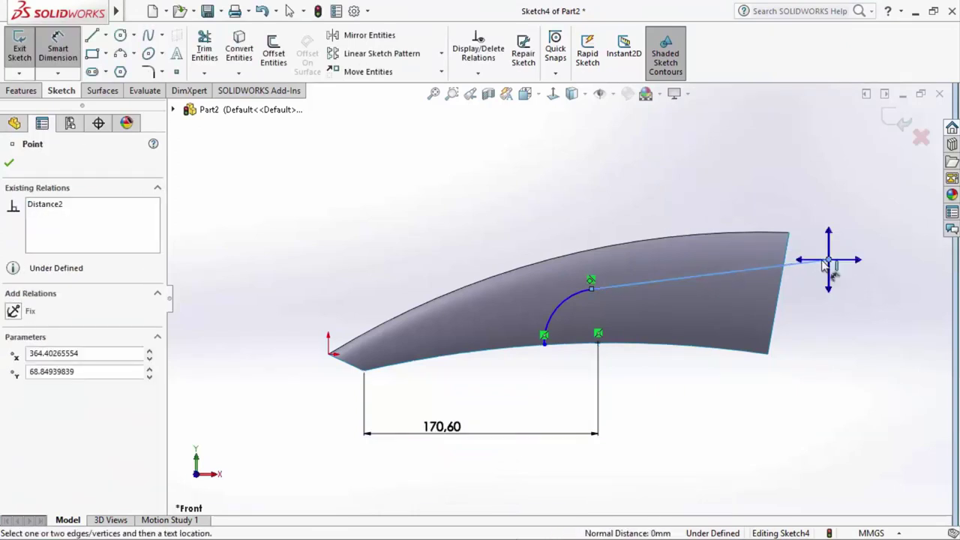
left_click_drag(797, 262, 777, 269)
left_click(776, 267)
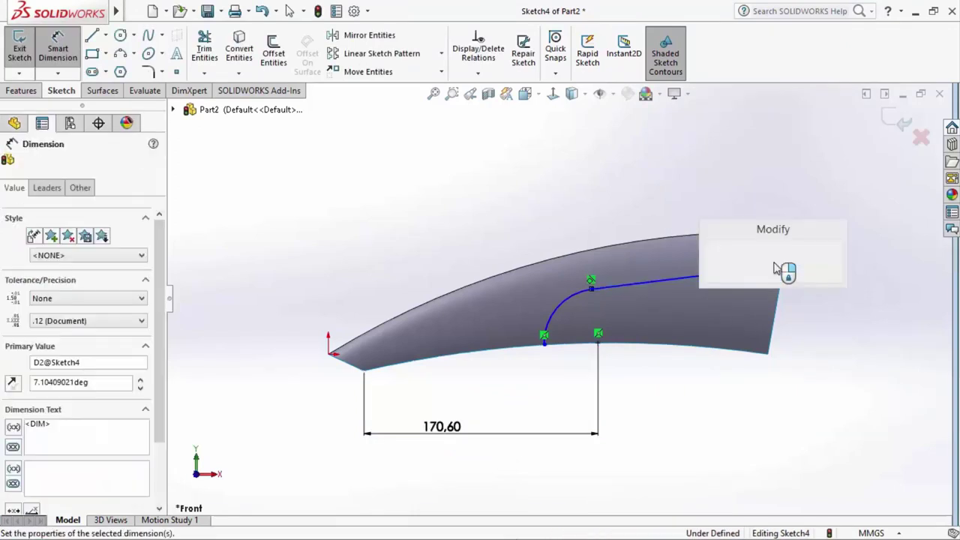
type("4")
key("Return")
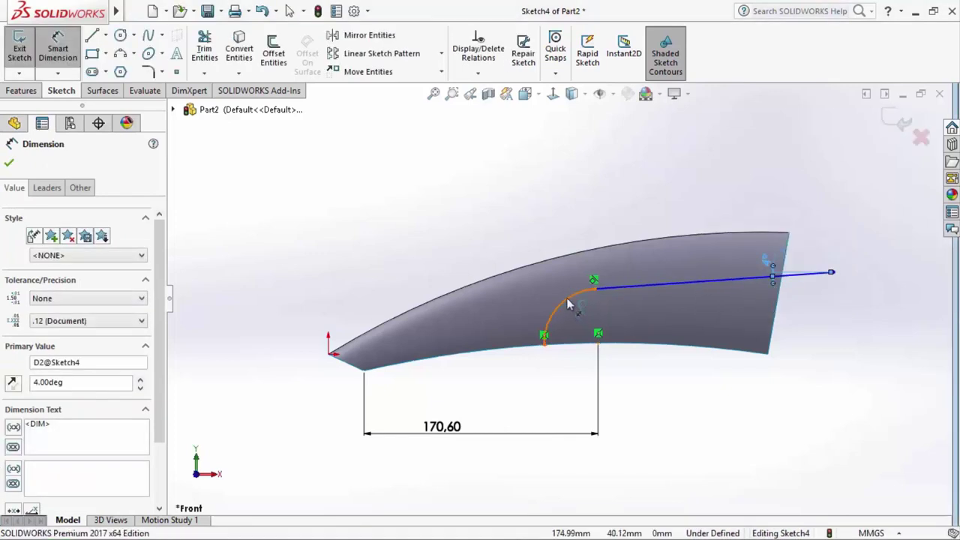
left_click(568, 303)
left_click(533, 239)
type("20")
key("Return")
right_click(762, 151)
left_click(855, 230)
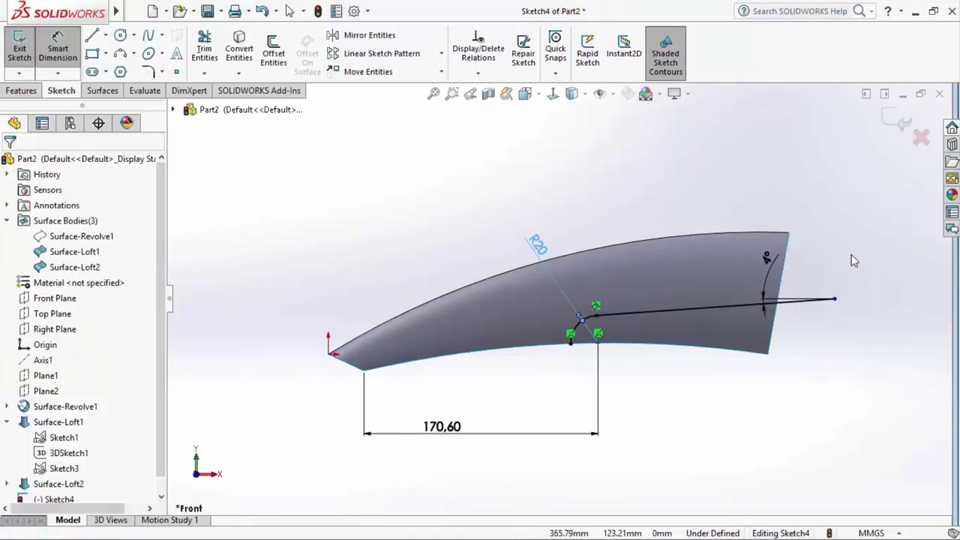
Make the line's free endpoint coincident with the surface's right edge and exit Sketch4.
left_click(834, 301)
left_click(780, 259, "ctrl")
left_click(798, 214)
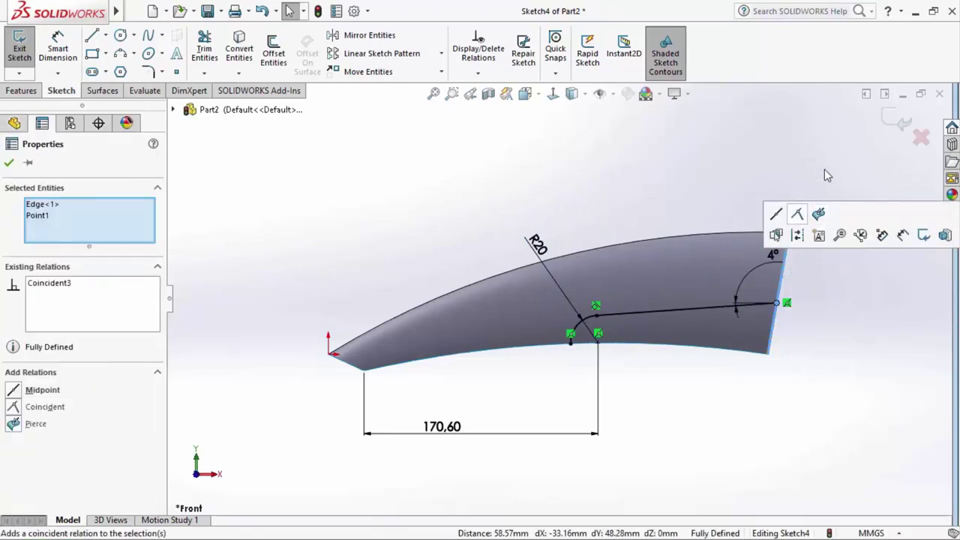
left_click(892, 145)
left_click(899, 118)
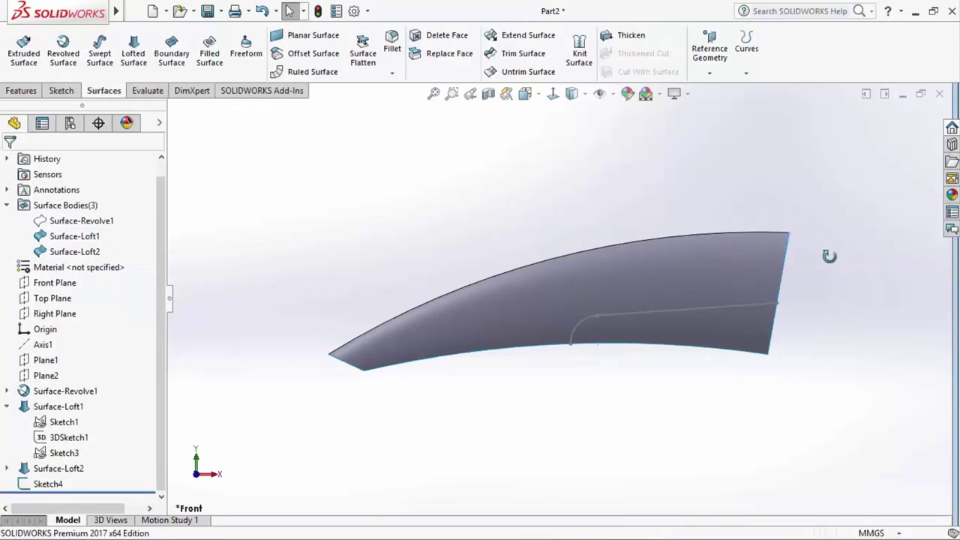
Extrude Sketch4 as a surface Up To Surface-Loft2 in Direction 1 and up to the opposite face in Direction 2.
left_click(36, 59)
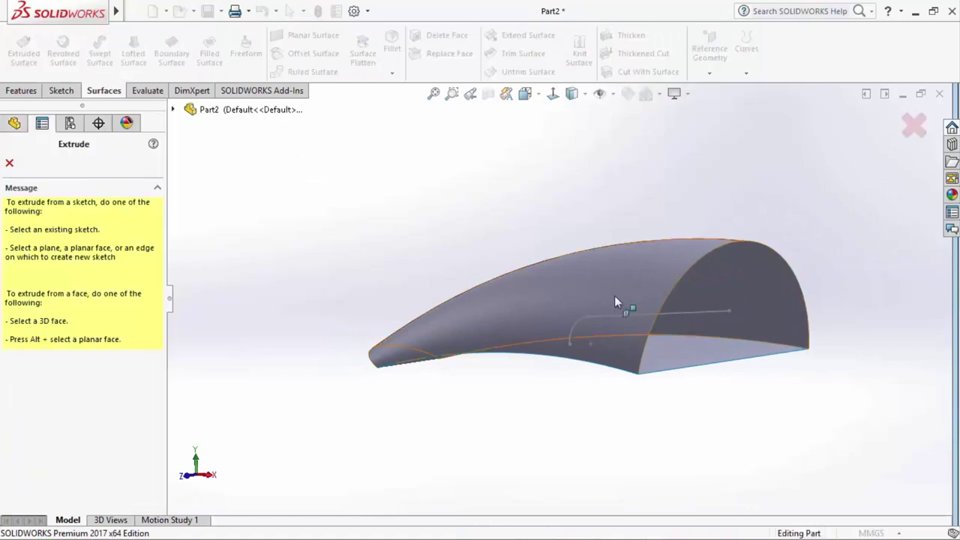
left_click(681, 310)
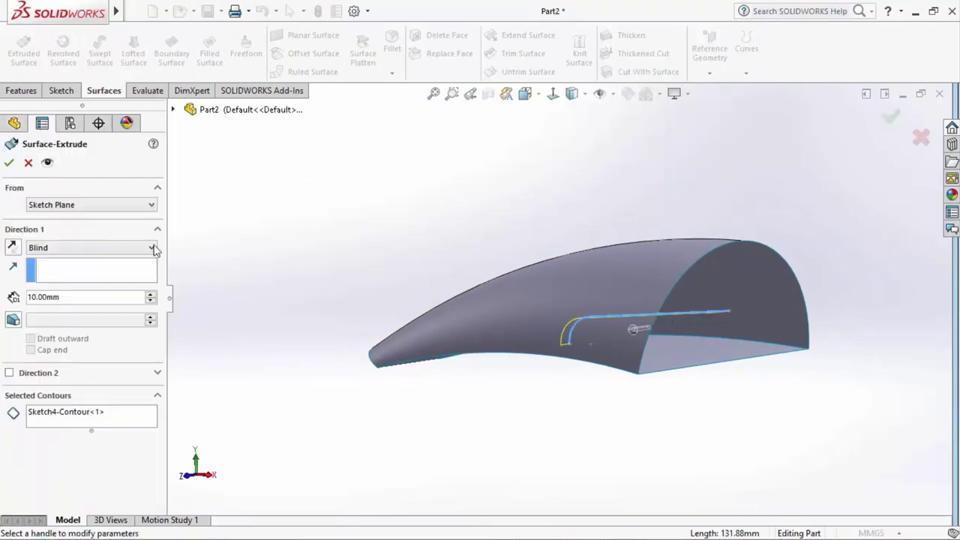
left_click(154, 249)
left_click(90, 275)
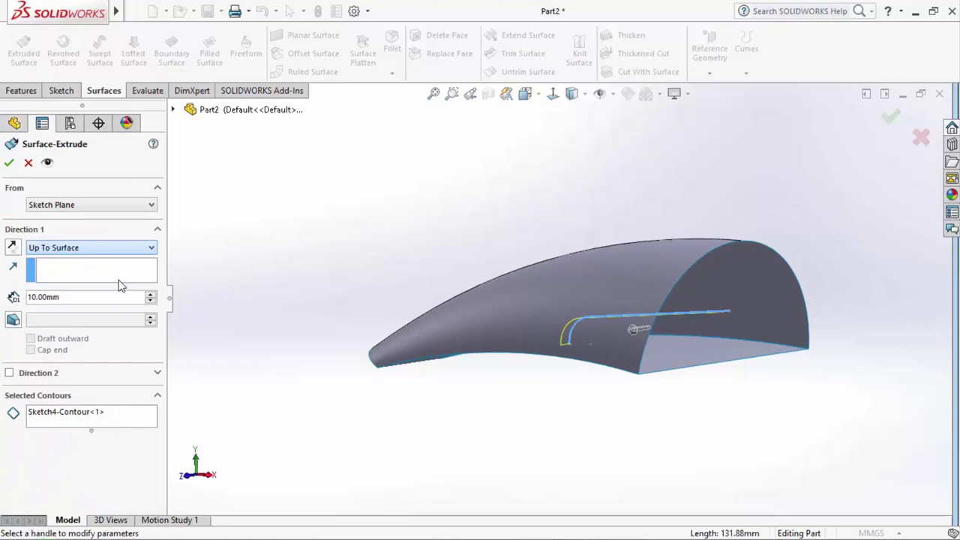
left_click(510, 307)
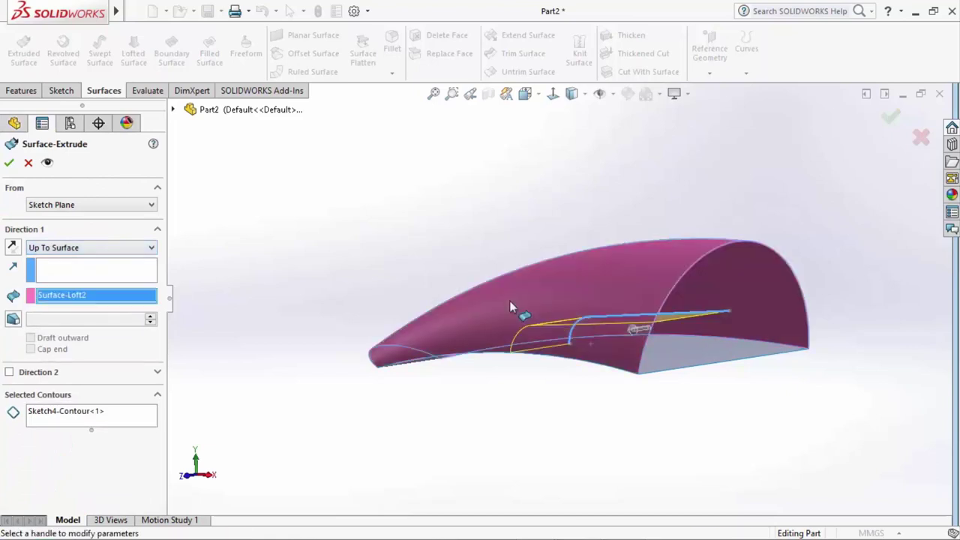
left_click(10, 373)
left_click(79, 389)
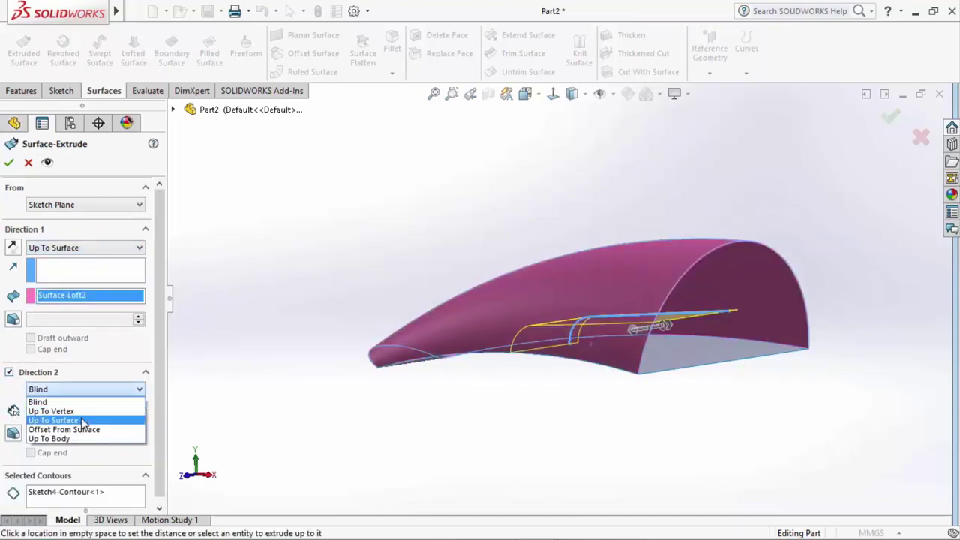
left_click(83, 420)
left_click(779, 313)
key("Return")
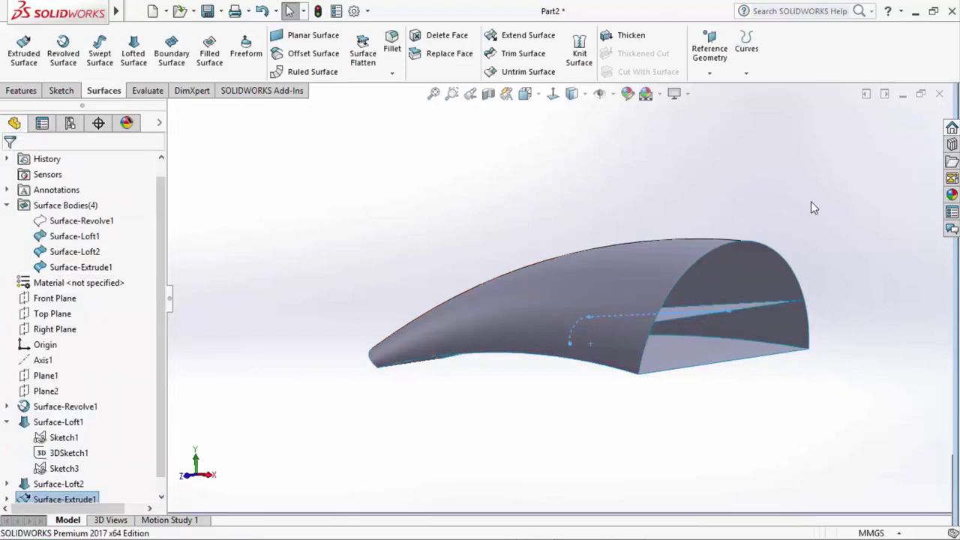
scroll(851, 377, "down", 3)
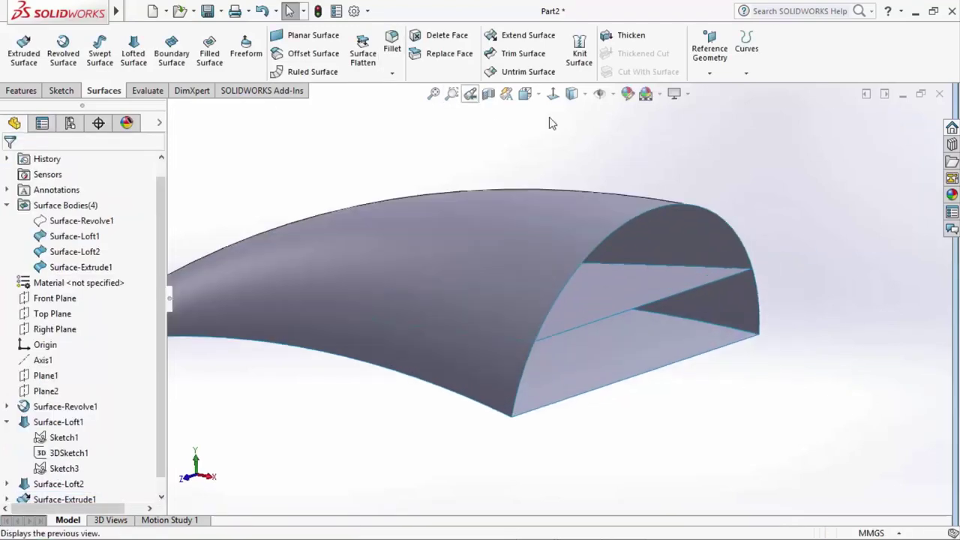
left_click(471, 93)
Mutually trim Surface-Extrude1, Surface-Loft1 and Surface-Loft2, removing the bottom, right-end and lower-left pieces.
left_click(517, 54)
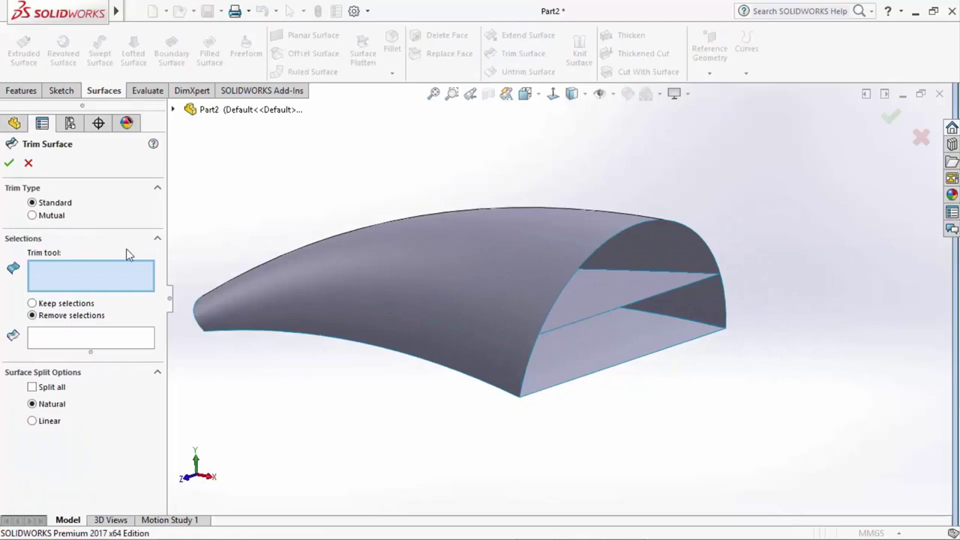
left_click(41, 217)
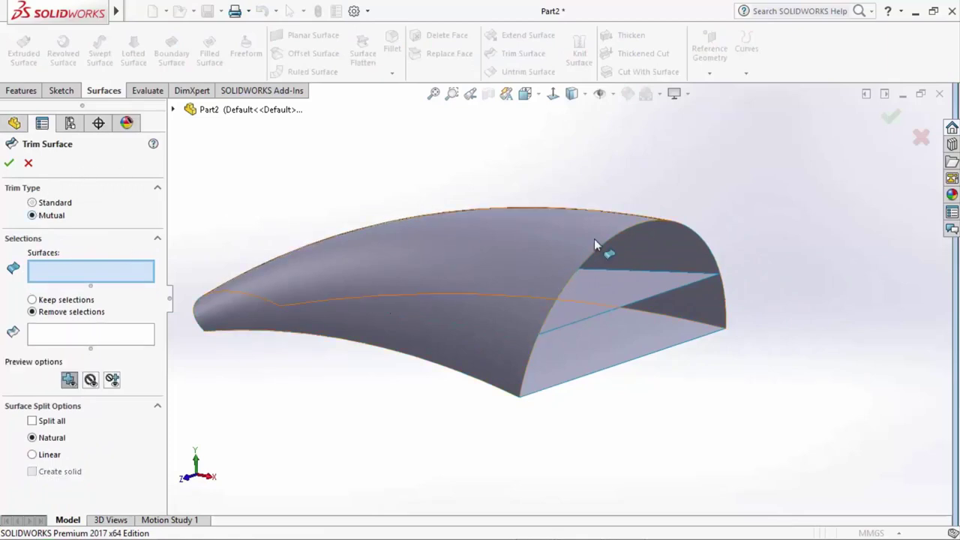
left_click(659, 273)
left_click(650, 324)
left_click(669, 240)
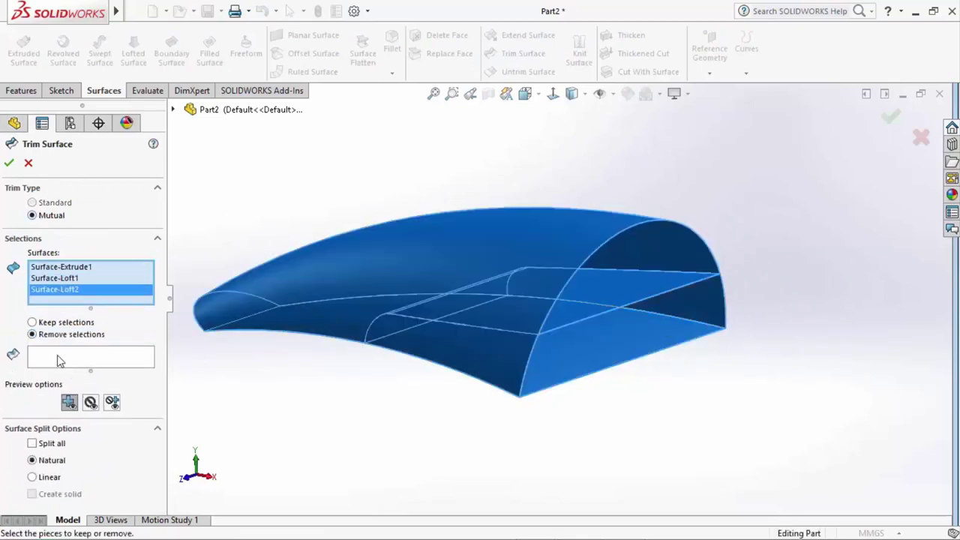
left_click(633, 366)
left_click(708, 318)
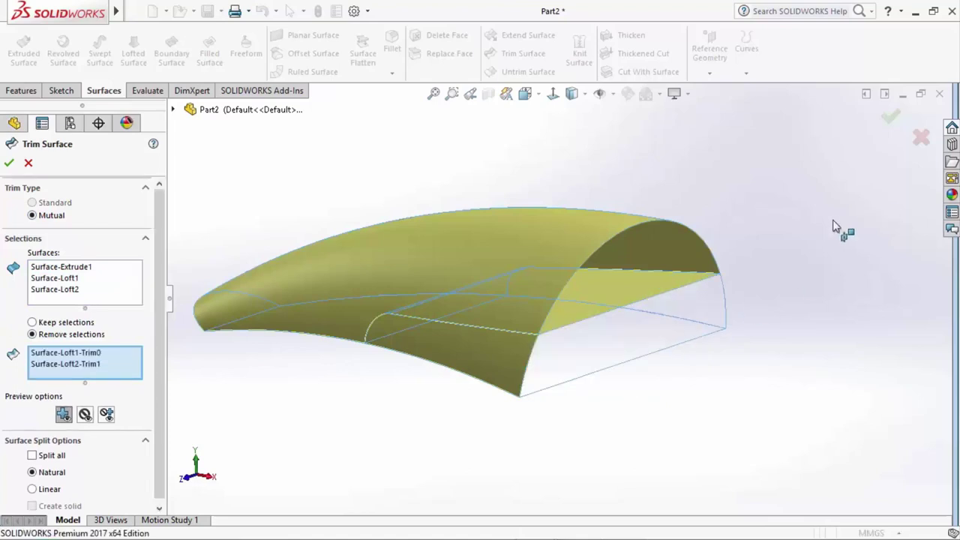
left_click(543, 363)
left_click(897, 118)
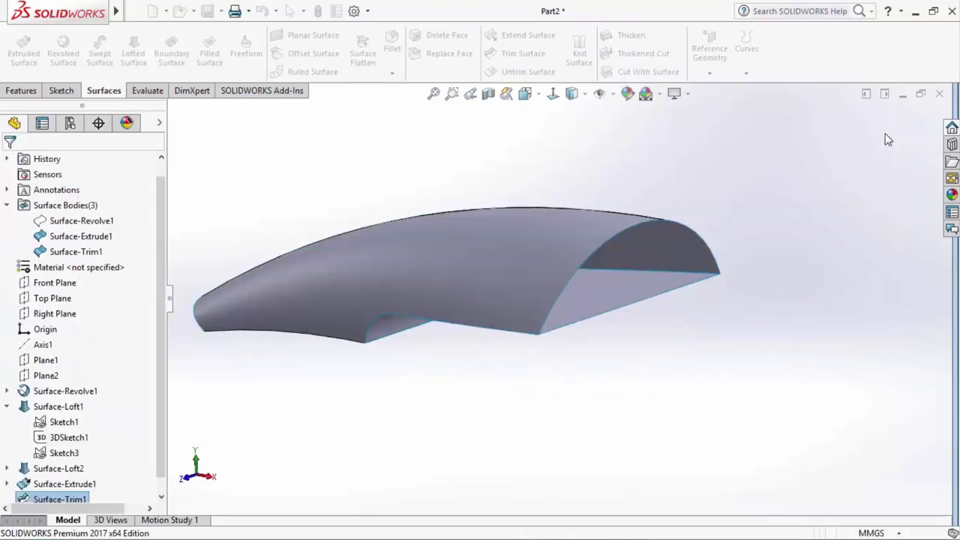
mouse_move(818, 253)
middle_mouse_down()
mouse_move(772, 243)
mouse_move(823, 276)
mouse_move(399, 210)
middle_mouse_up()
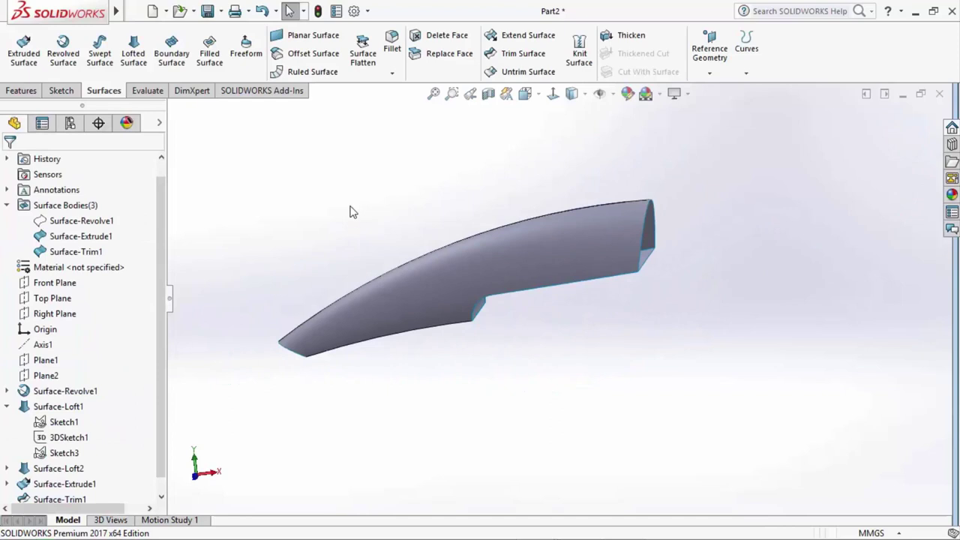
Start a sketch on the Front Plane and draw three connected lines forming an open trapezoid dipping below the top edge.
left_click(55, 282)
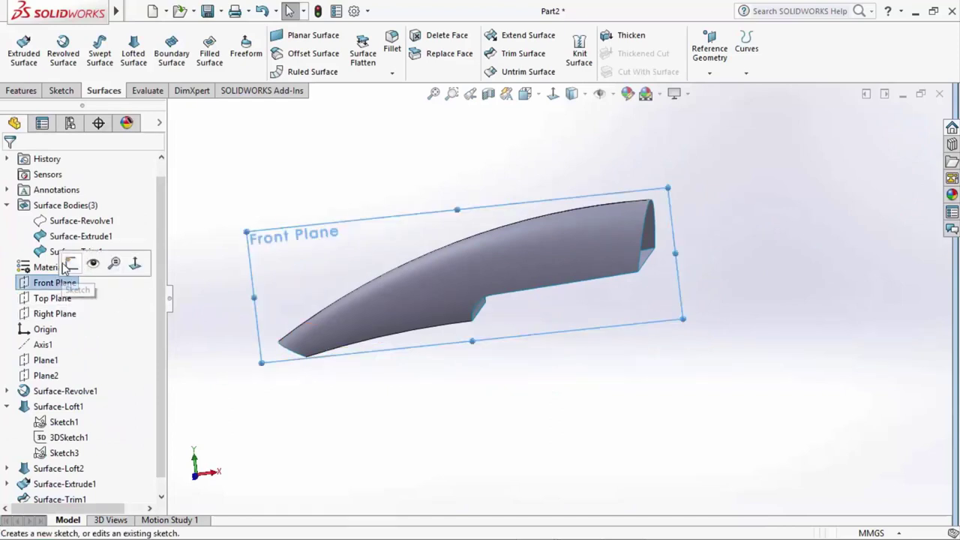
left_click(78, 259)
left_click(555, 95)
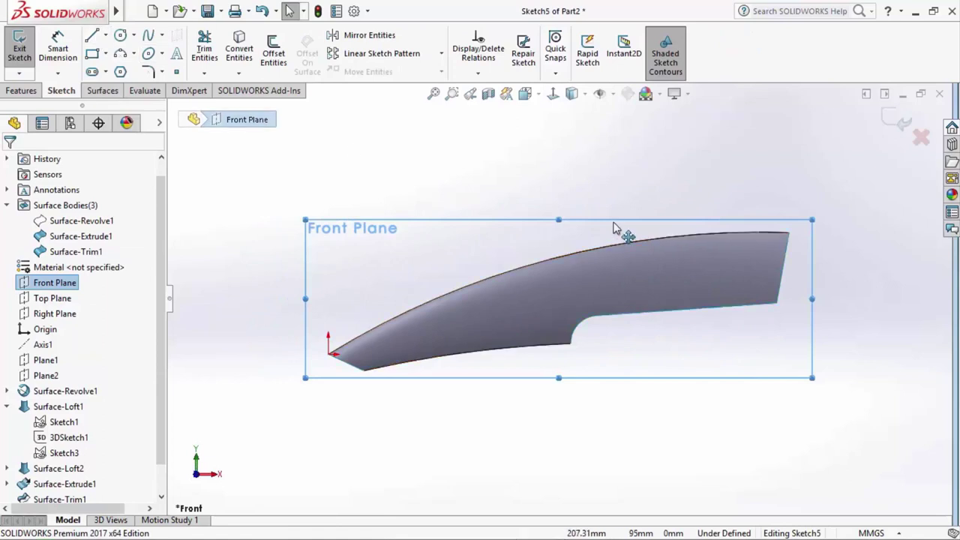
left_click(91, 35)
scroll(667, 273, "down", 3)
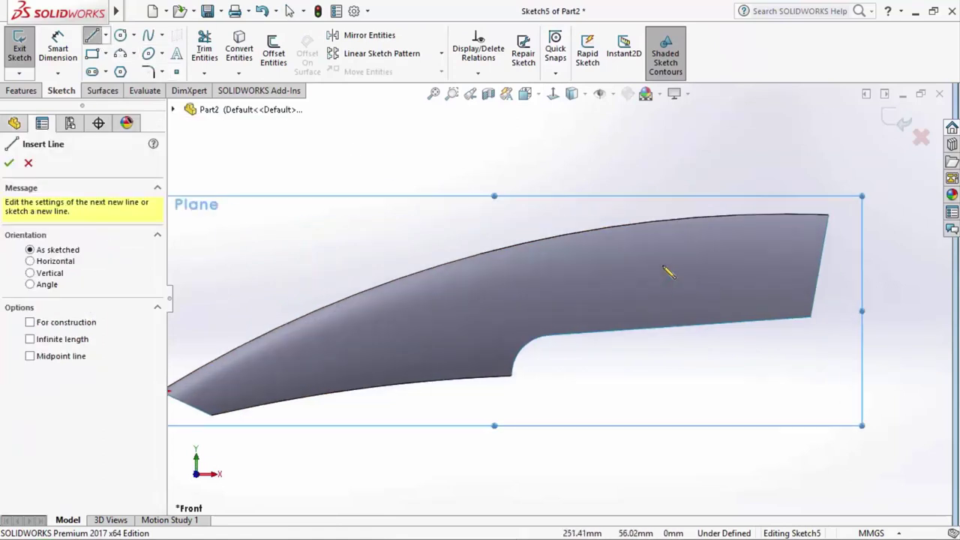
left_click(582, 212)
left_click(646, 259)
left_click(726, 259)
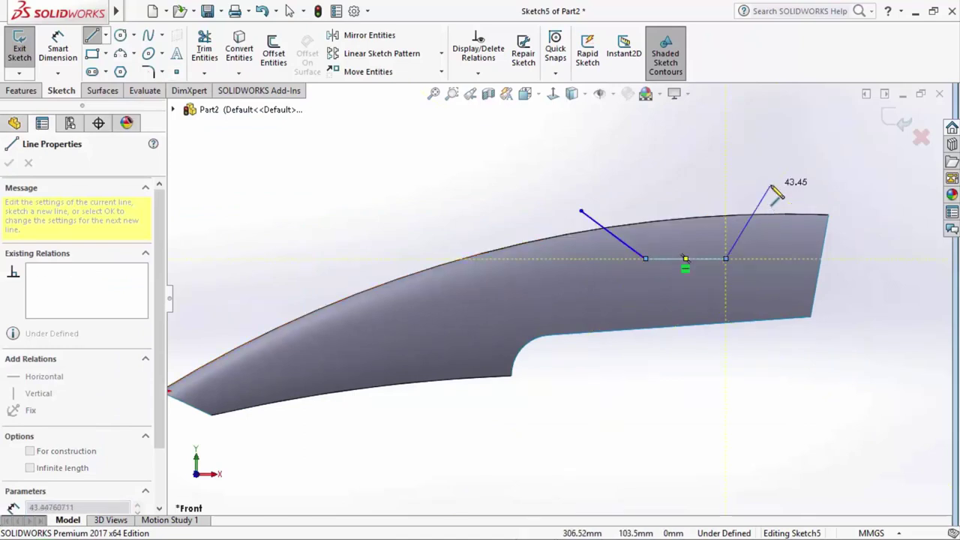
left_click(770, 185)
key("Escape")
Make both trapezoid endpoints coincident with the shell's top edge.
left_click(770, 185)
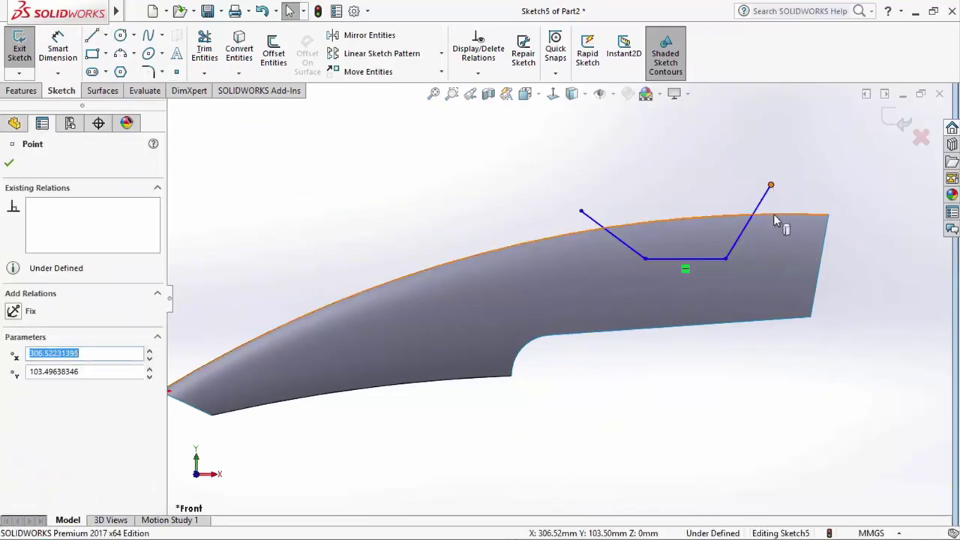
left_click(776, 217, "ctrl")
left_click(777, 145)
key("Escape")
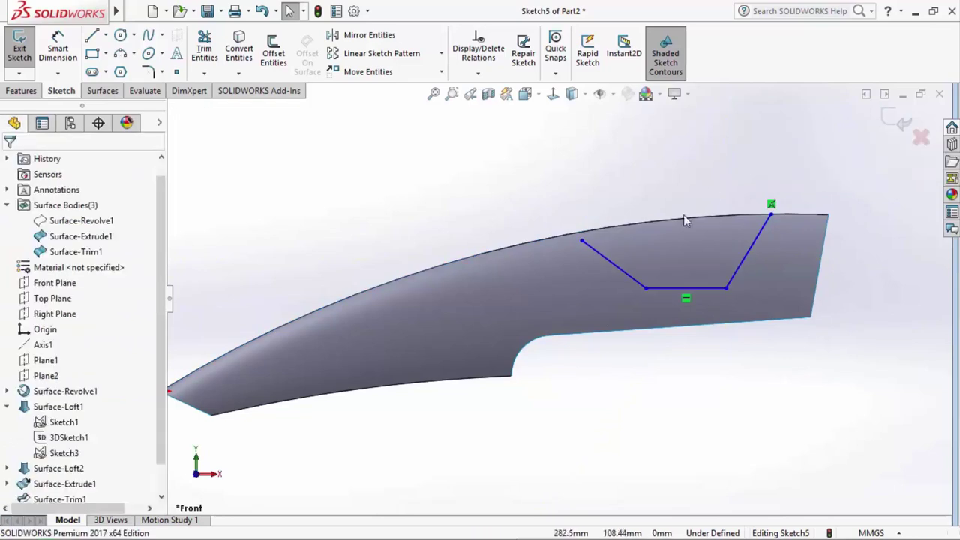
left_click(583, 241)
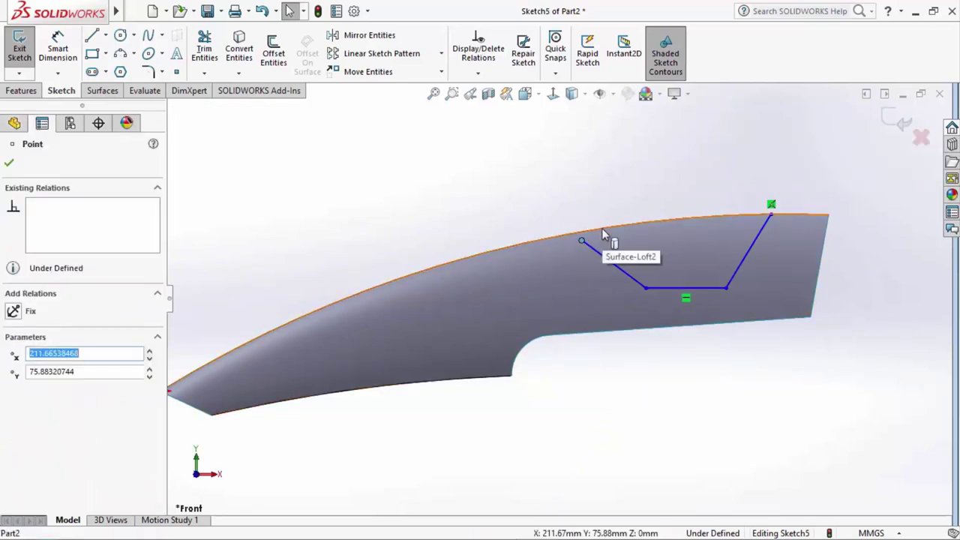
left_click(601, 228, "ctrl")
left_click(640, 186)
key("Escape")
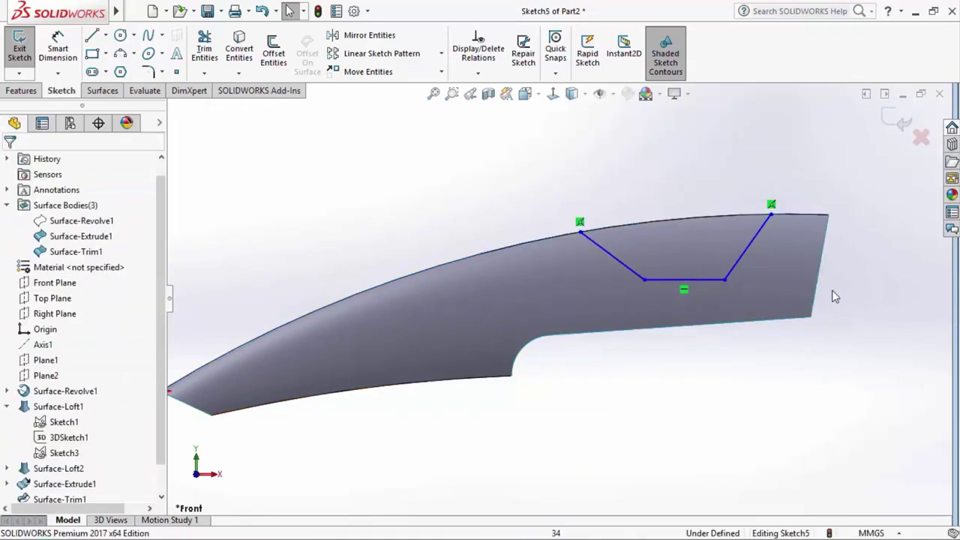
Bring the whole sketched surface into view with Smart Dimension active.
left_click(77, 58)
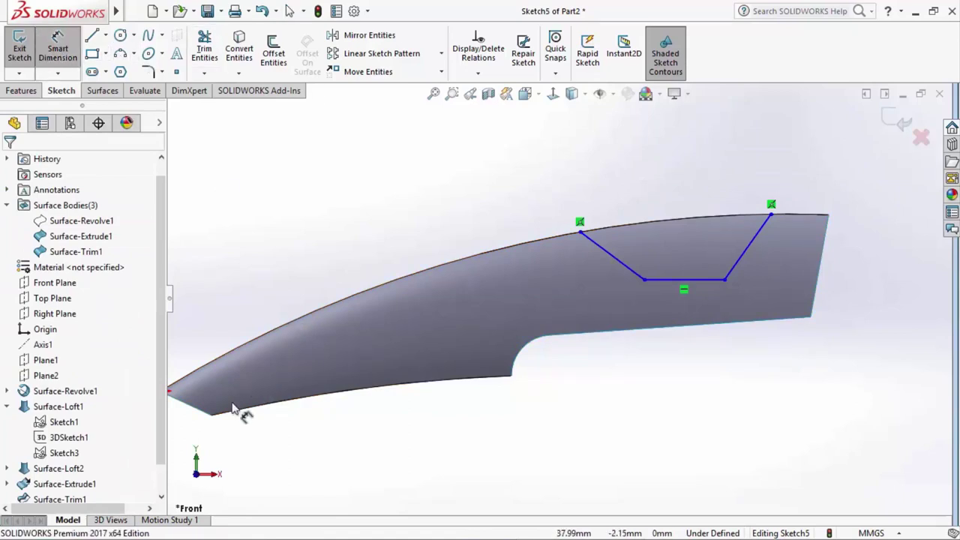
middle_click_drag(234, 409, 307, 418)
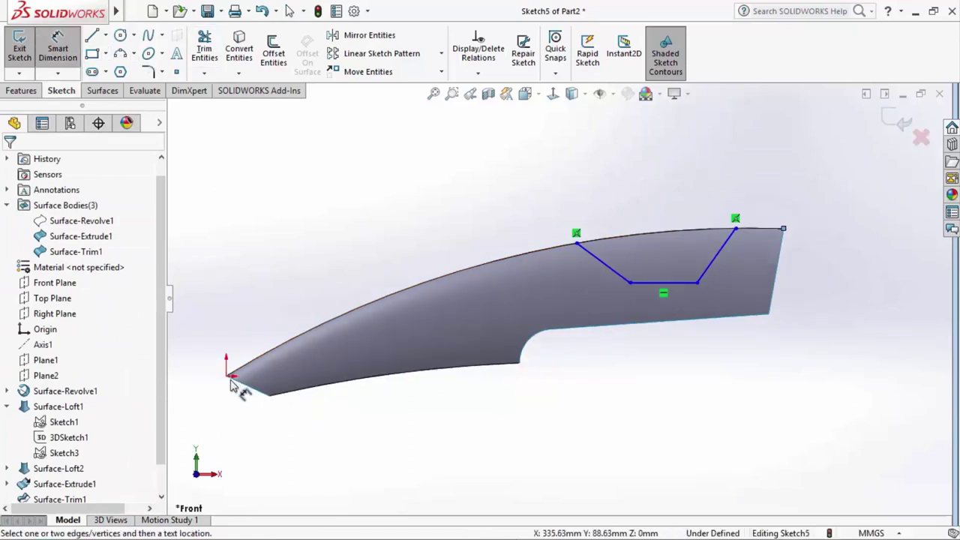
right_click(242, 333)
left_click(270, 371)
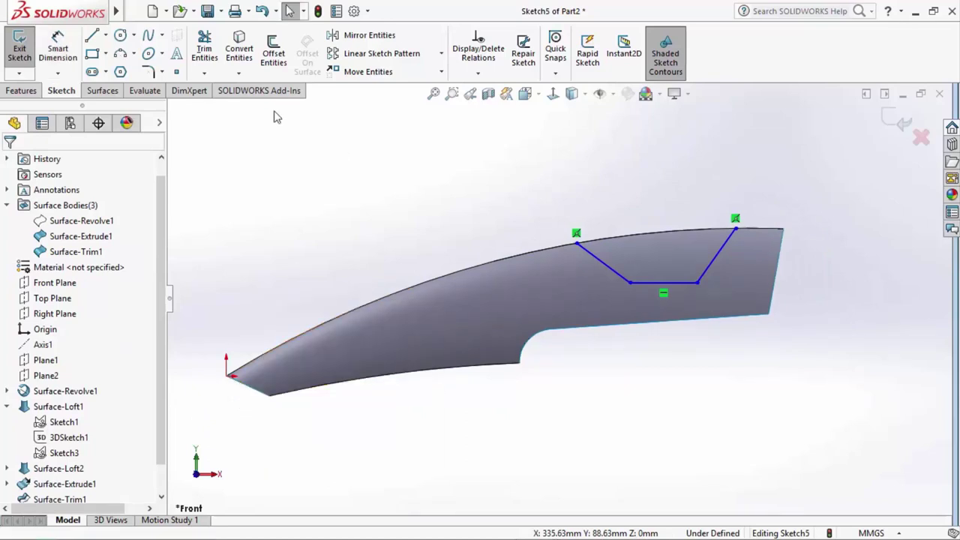
left_click(80, 56)
Dimension the trapezoid's flat bottom 50 mm from the origin.
left_click(225, 377)
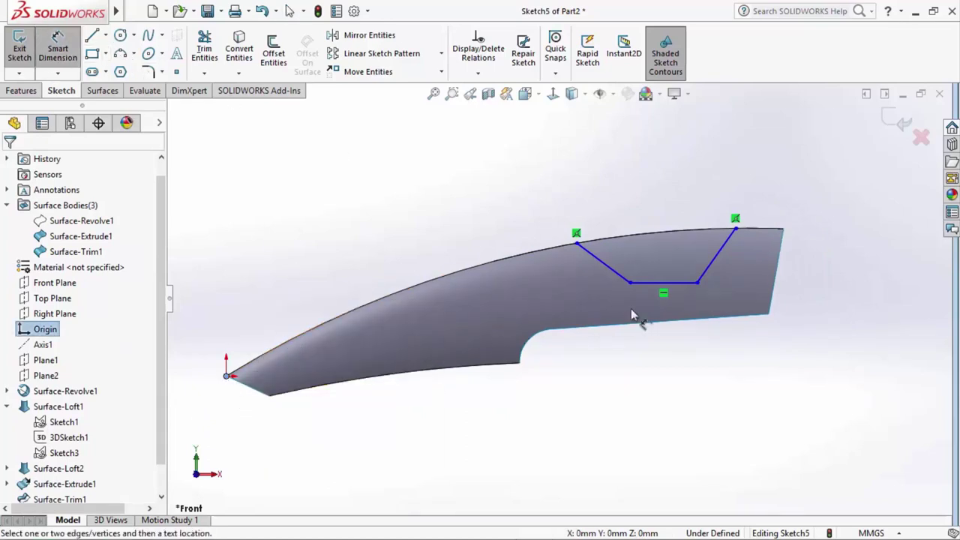
left_click(647, 283)
left_click(813, 310)
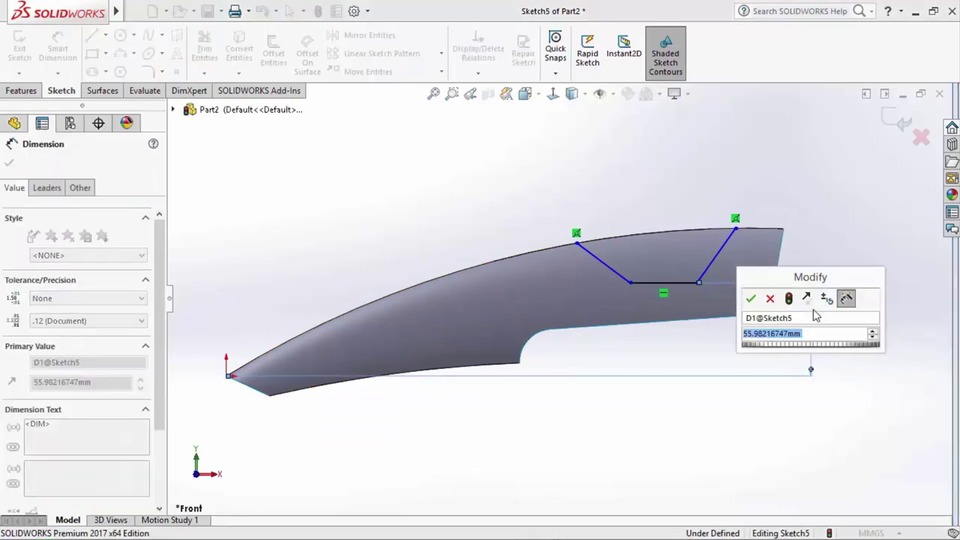
type("50")
key("Return")
Add a 10° angle between the right line and surface edge, and 50° between the slanted lines.
left_click(724, 262)
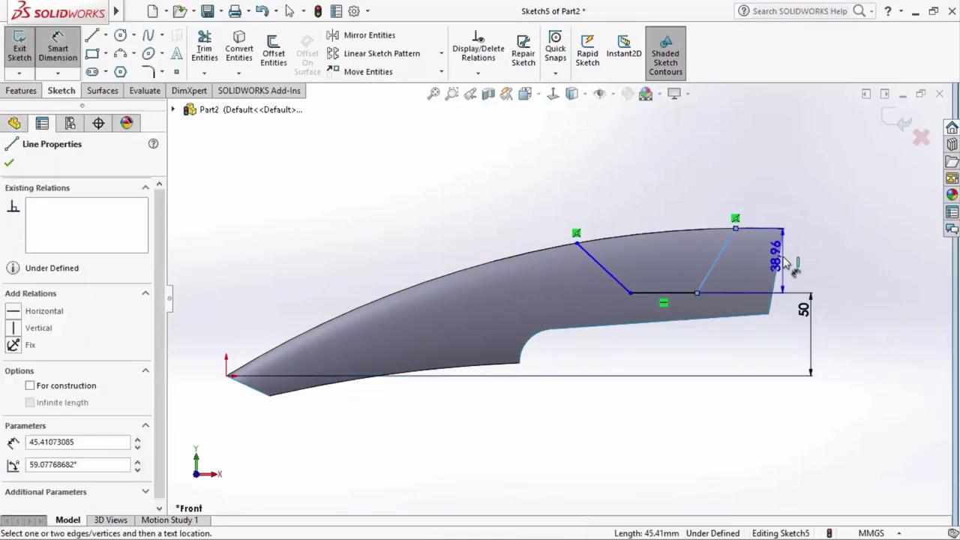
left_click(785, 257)
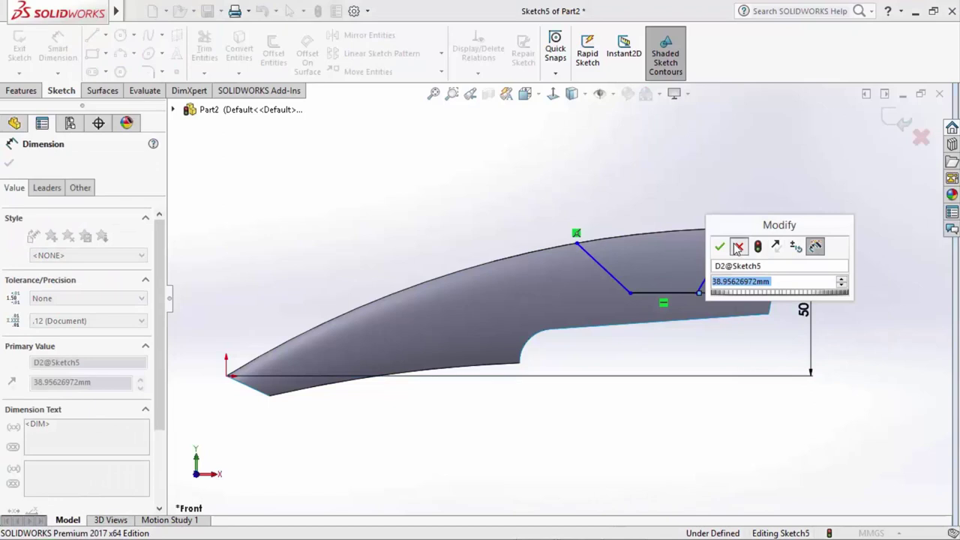
left_click(738, 247)
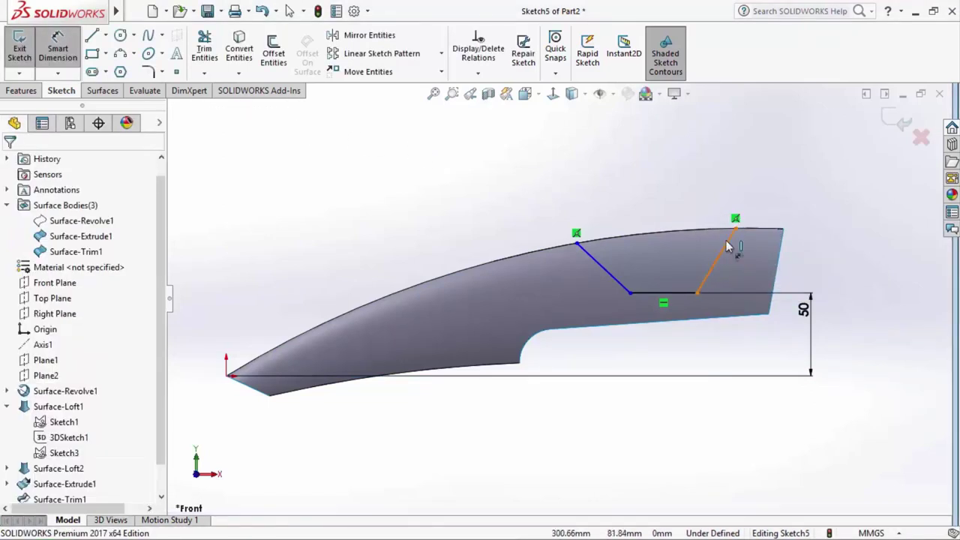
left_click(726, 247)
left_click(782, 258)
left_click(752, 256)
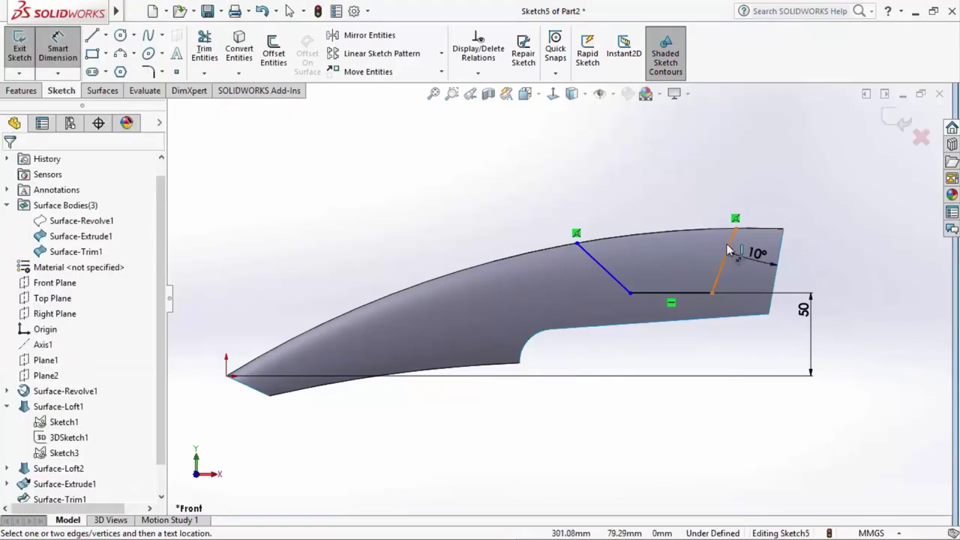
left_click(724, 251)
left_click(605, 267)
left_click(617, 204)
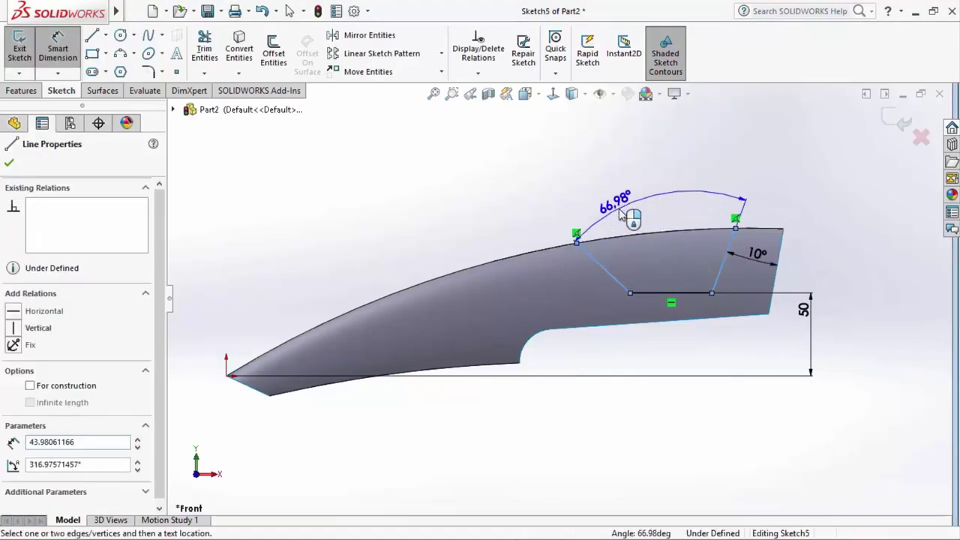
type("50")
key("Return")
key("Escape")
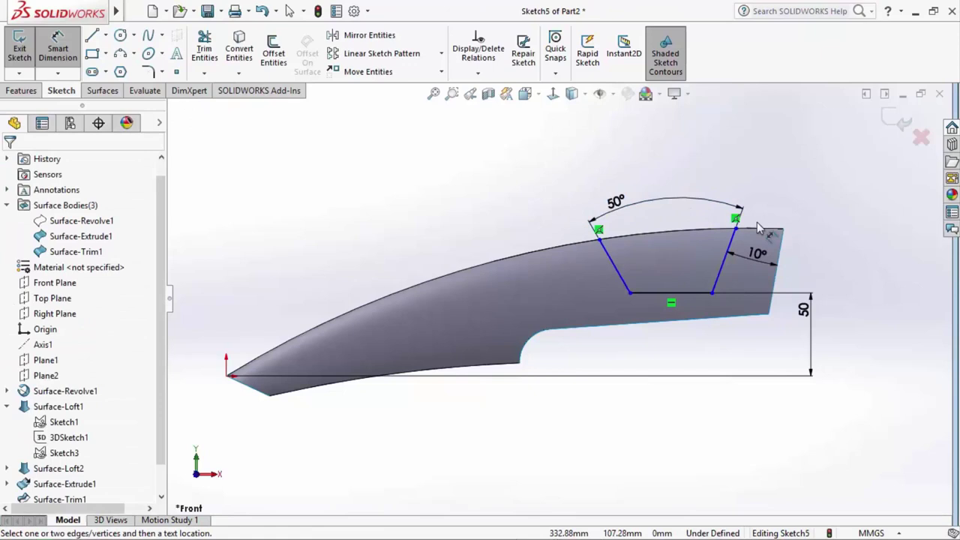
Add a 30 mm offset from the surface corner and a 112.60 mm span between the top endpoints.
left_click(736, 228)
left_click(784, 229)
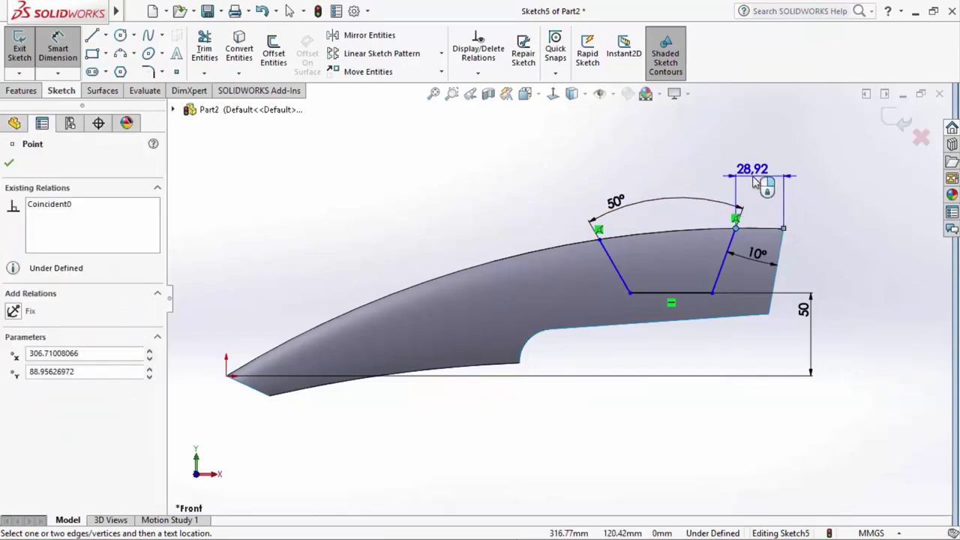
left_click(780, 174)
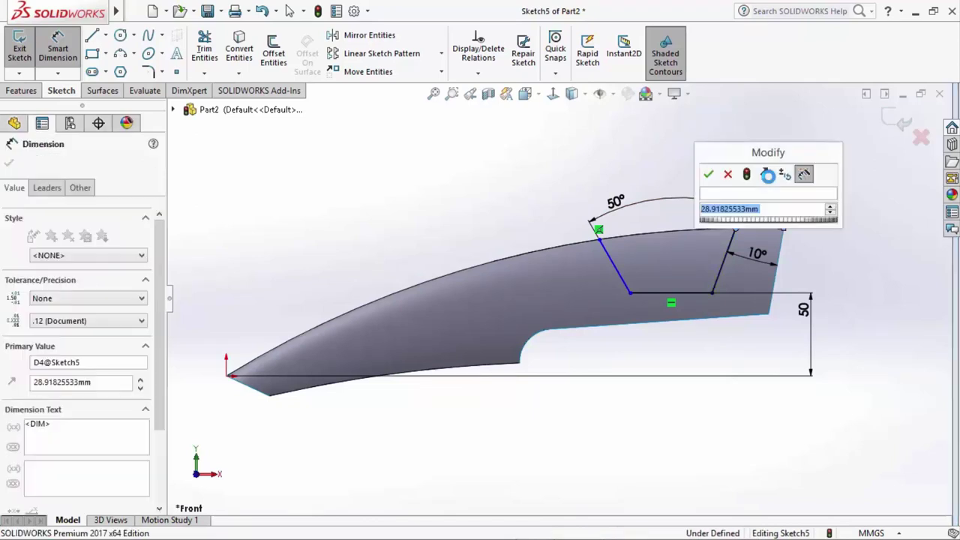
type("30")
key("Return")
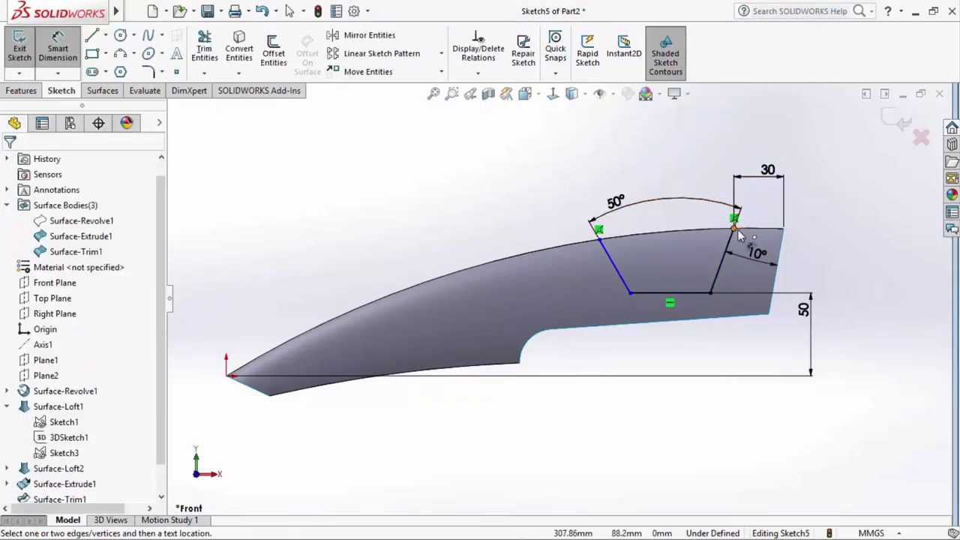
left_click(735, 227)
left_click(598, 230)
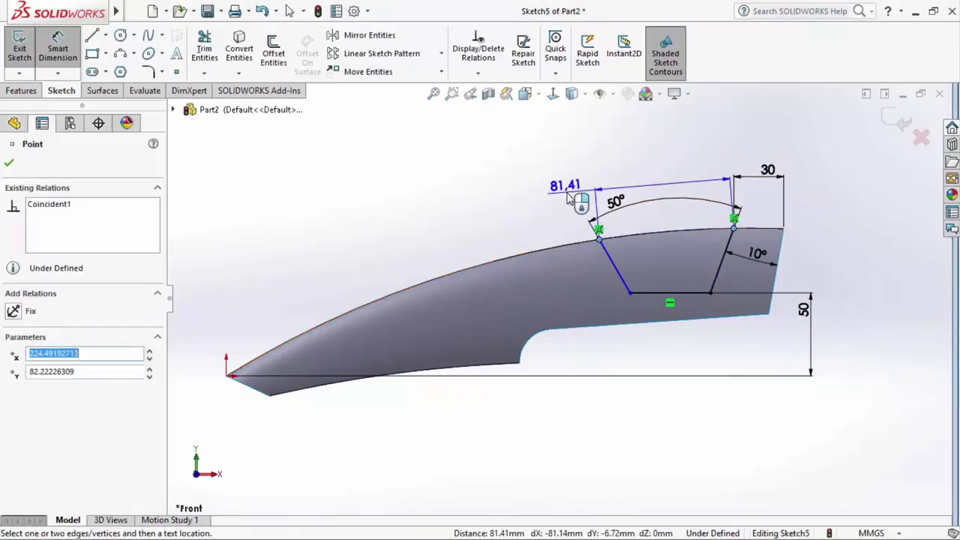
left_click(569, 197)
type("112,")
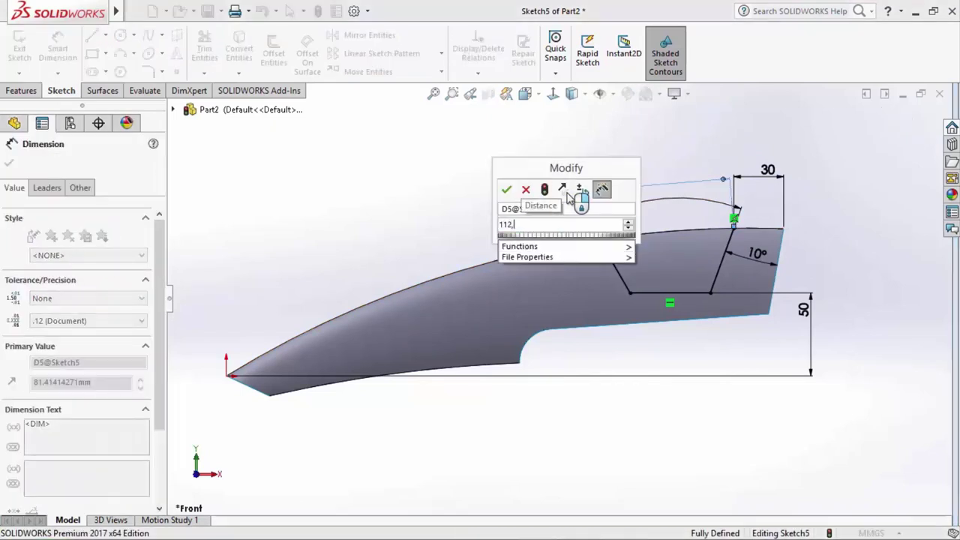
type("66")
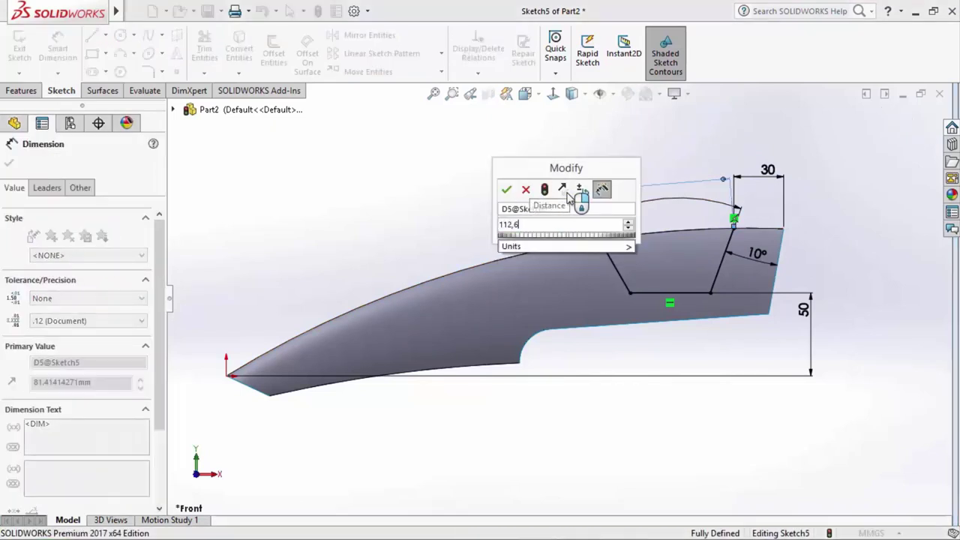
key("Return")
right_click(667, 167)
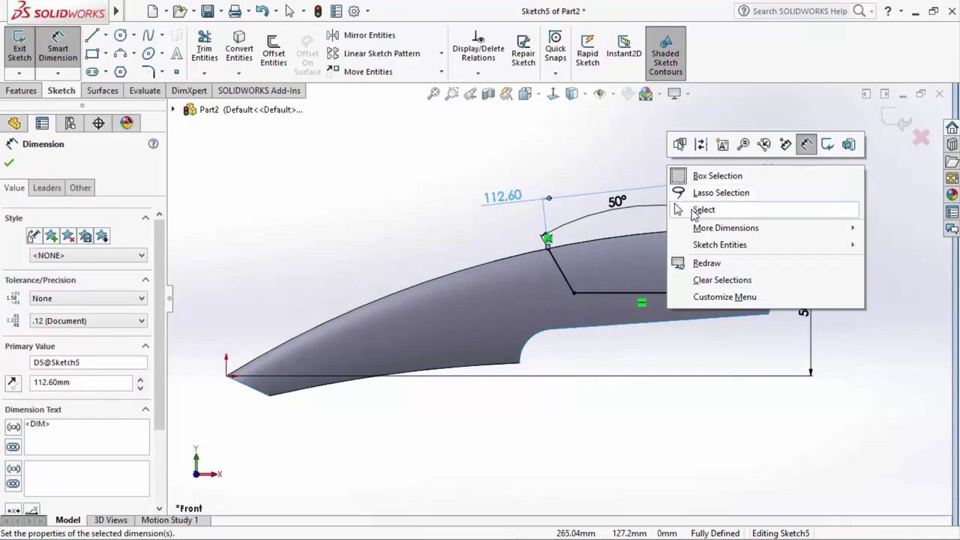
left_click(701, 210)
left_click(147, 71)
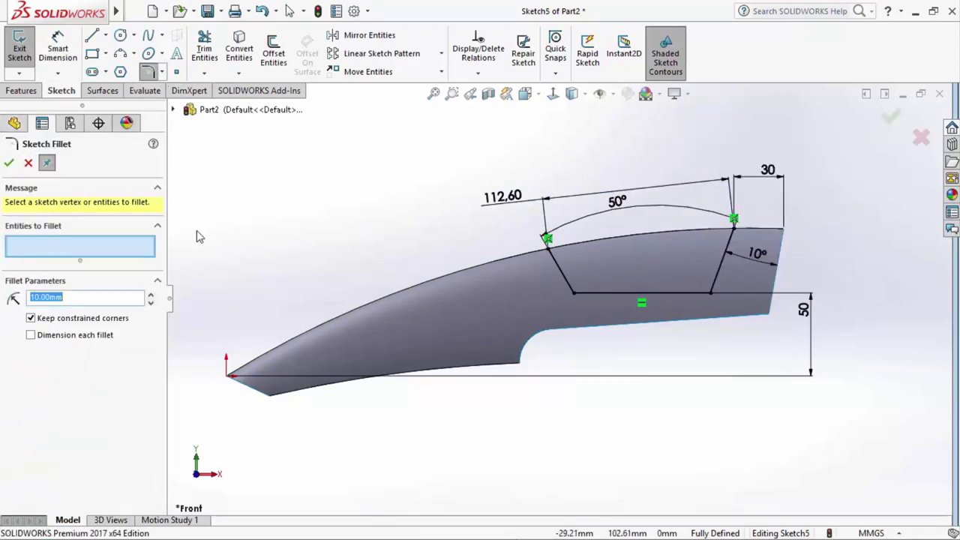
Round both bottom corners of the profile with R30 sketch fillets and exit Sketch5.
type("0")
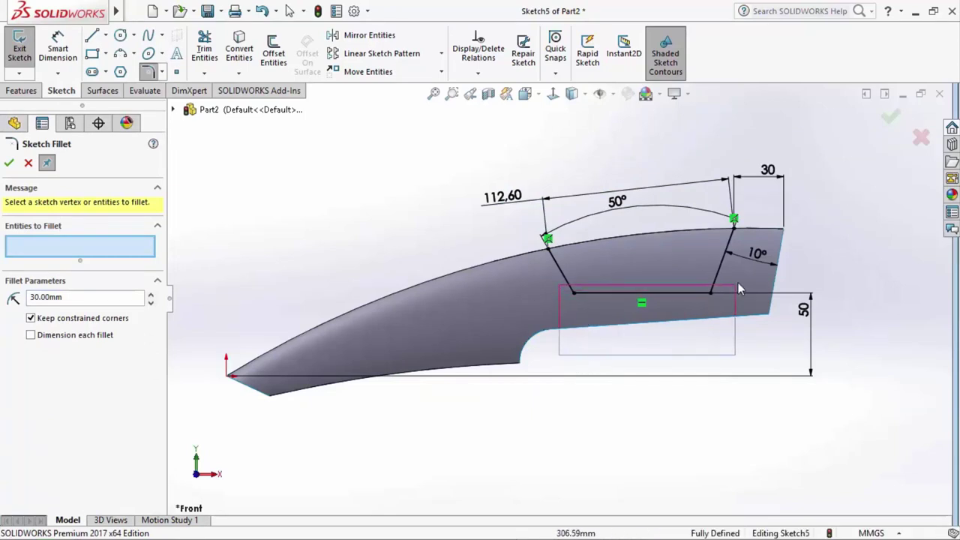
left_click_drag(622, 294, 738, 282)
left_click(8, 163)
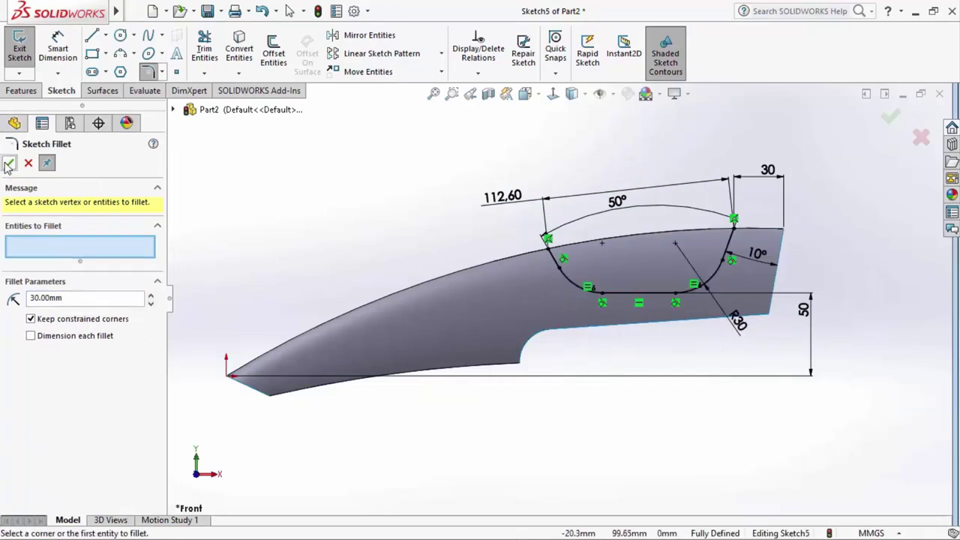
left_click(27, 164)
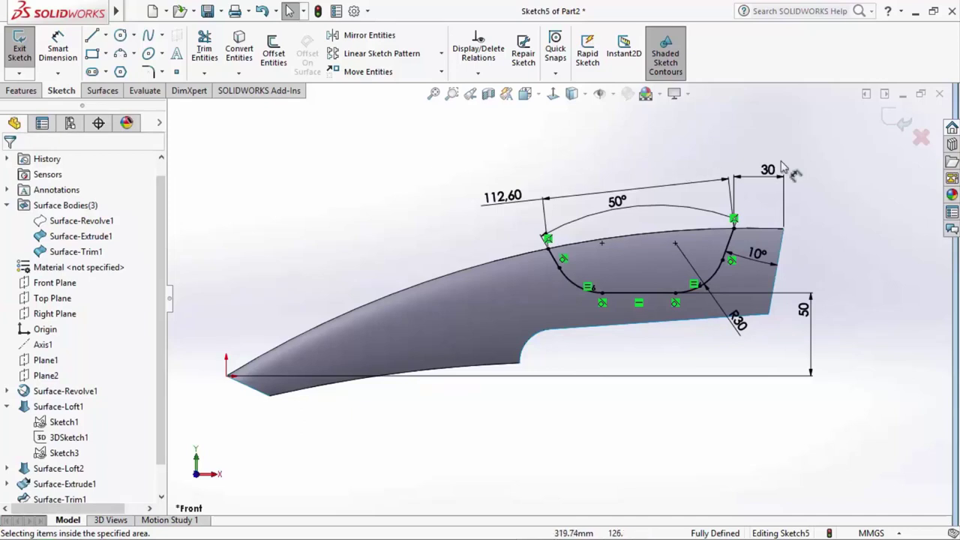
left_click(899, 128)
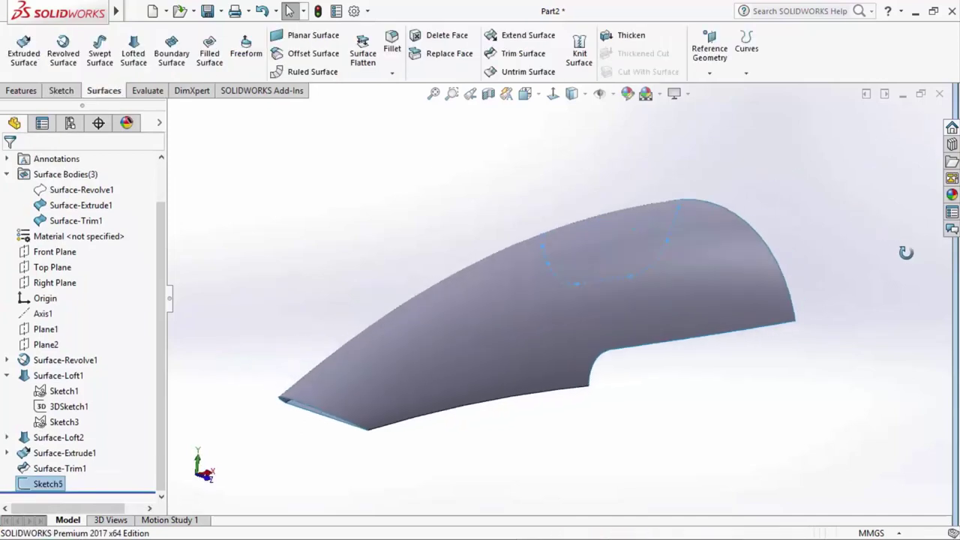
Extrude Sketch5 as a surface starting at a 15 mm offset, up to the lower right corner vertex.
left_click(30, 60)
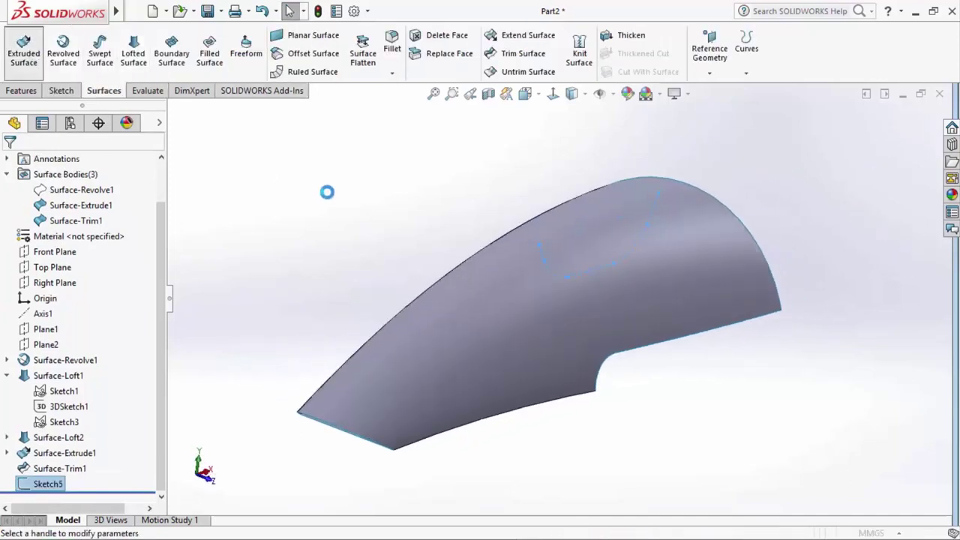
left_click(54, 215)
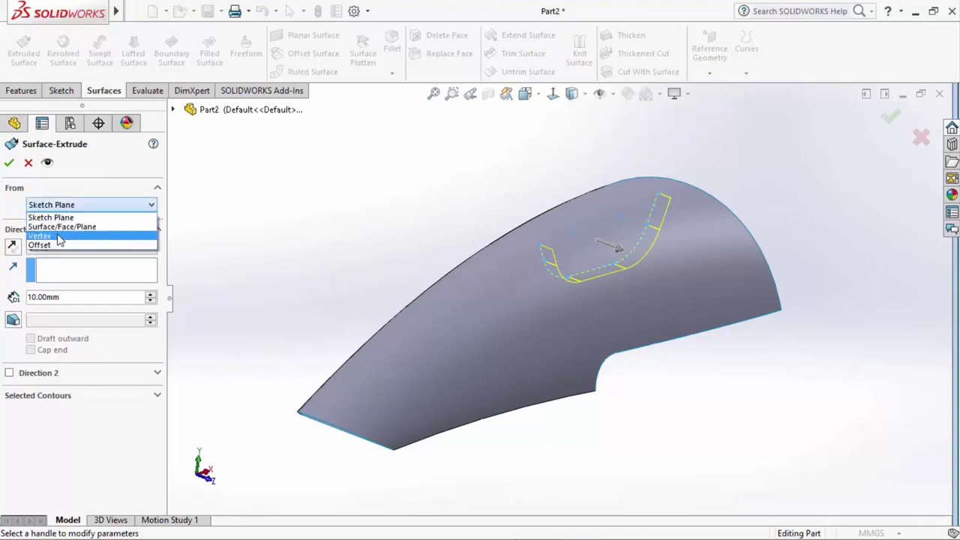
left_click(60, 243)
type("15")
key("Return")
left_click(143, 270)
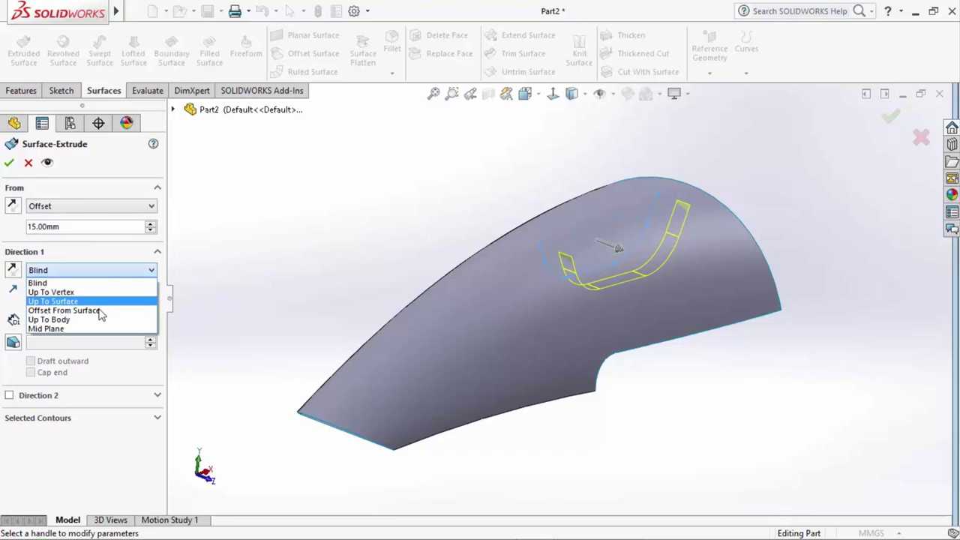
left_click(52, 291)
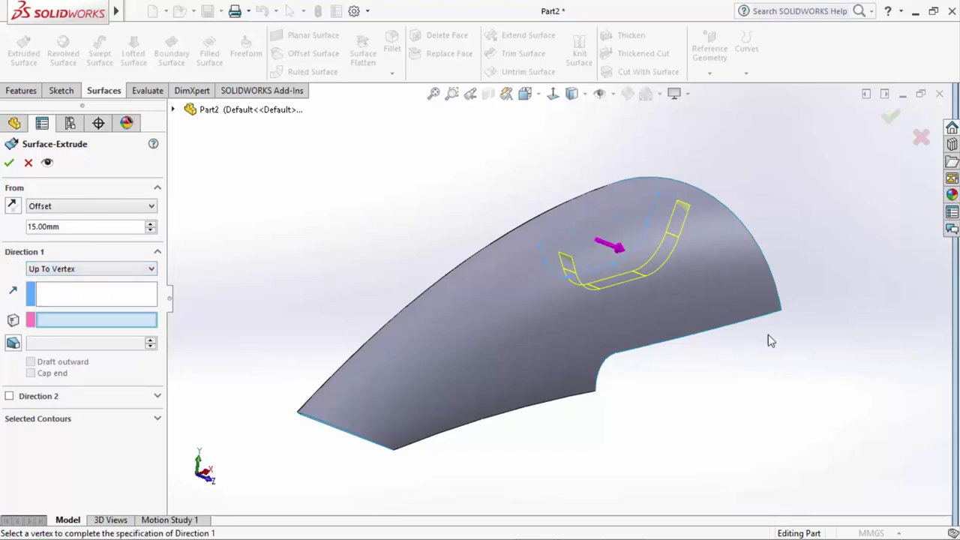
left_click(782, 313)
right_click(793, 318)
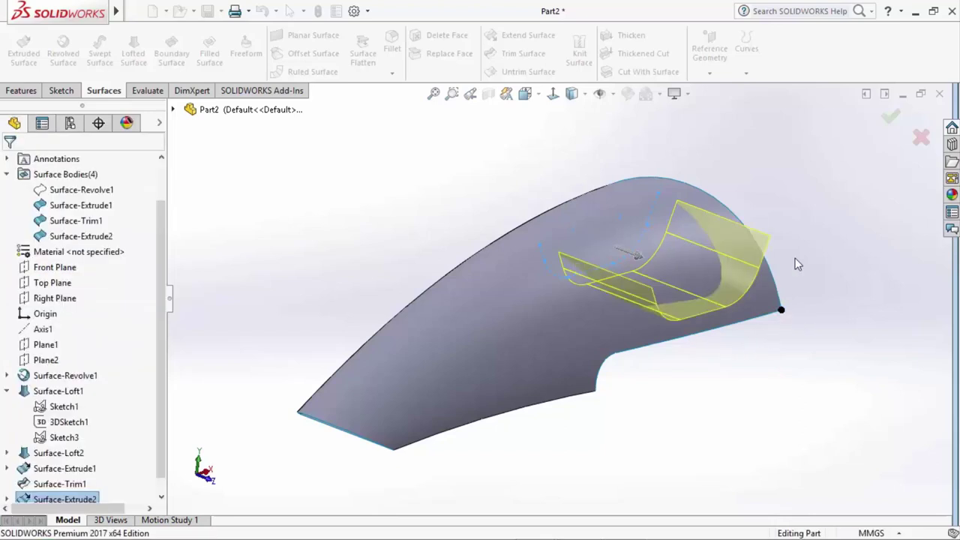
scroll(767, 199, "down", 1)
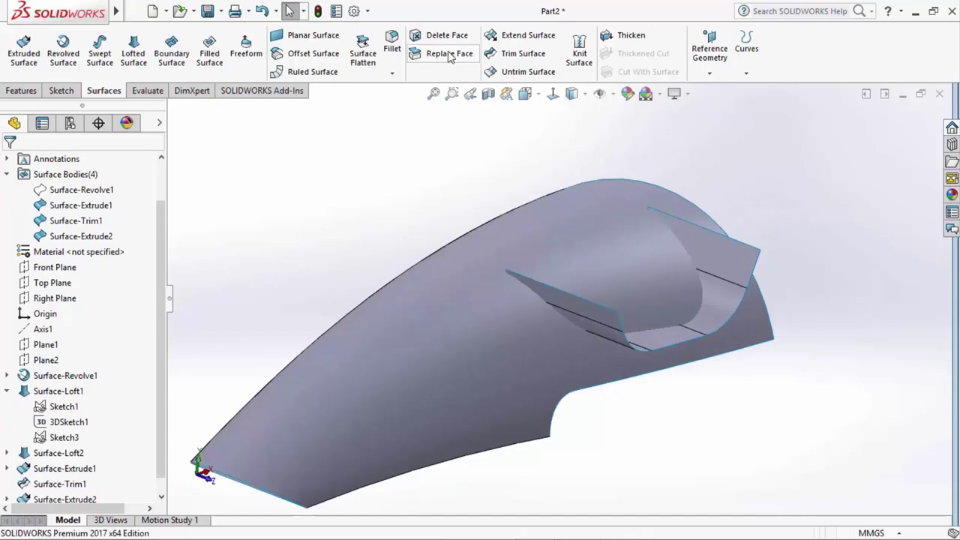
Extend the slot surface at two edges and hide the Surface-Loft2 body.
left_click(498, 41)
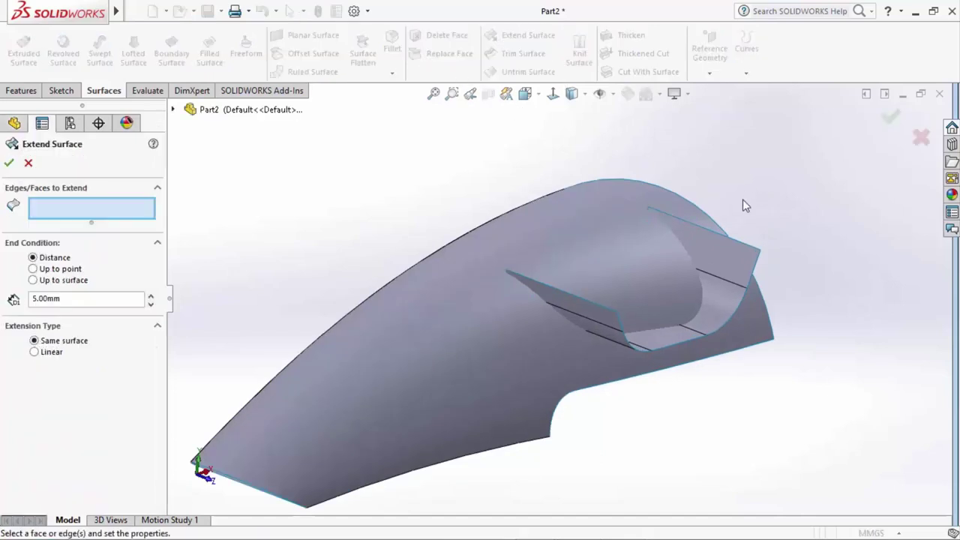
left_click(740, 248)
left_click(570, 295)
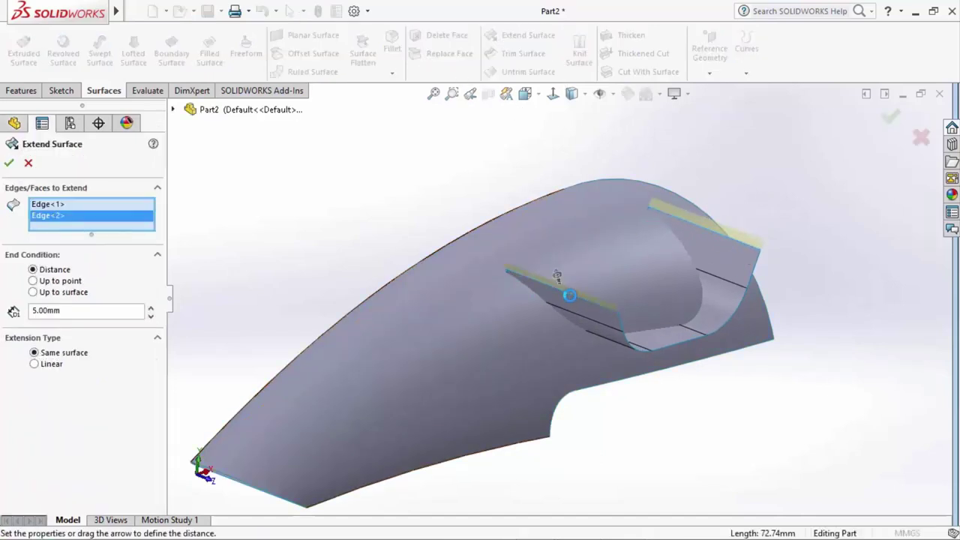
key("Return")
left_click(563, 237)
left_click(625, 194)
middle_click_drag(698, 196, 757, 204)
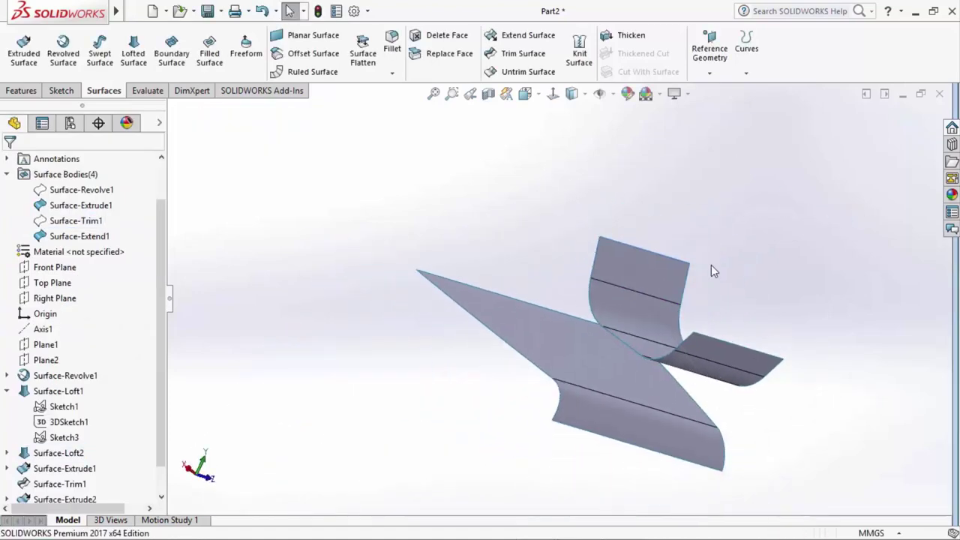
Draw a 3D sketch line from the fin's top corner to the shelf edge.
left_click(61, 90)
left_click(18, 73)
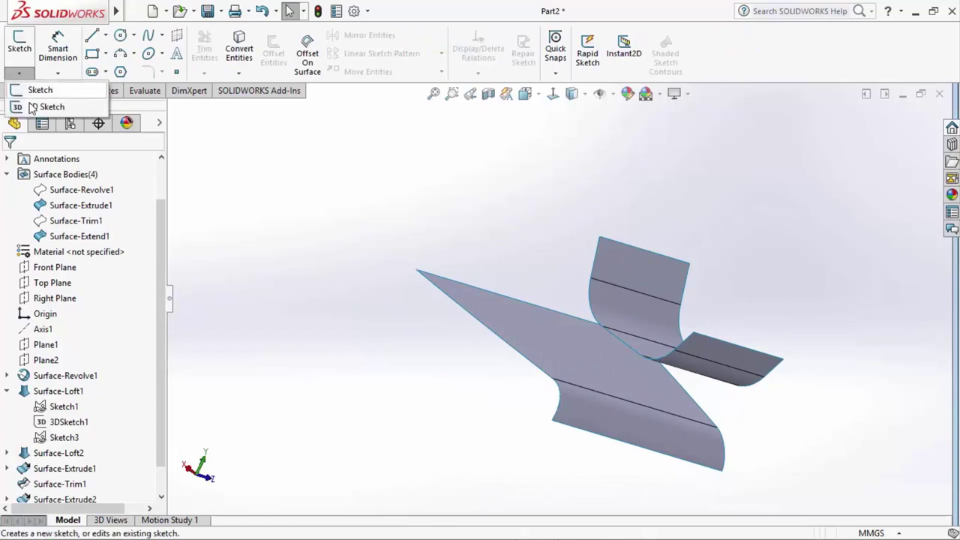
left_click(45, 103)
left_click(91, 37)
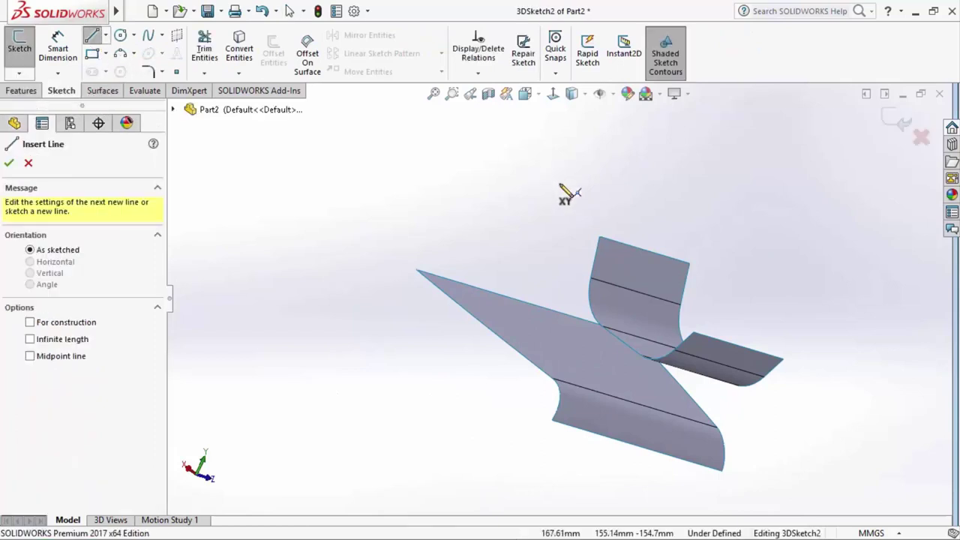
left_click(599, 238)
left_click(694, 332)
right_click(724, 225)
left_click(742, 229)
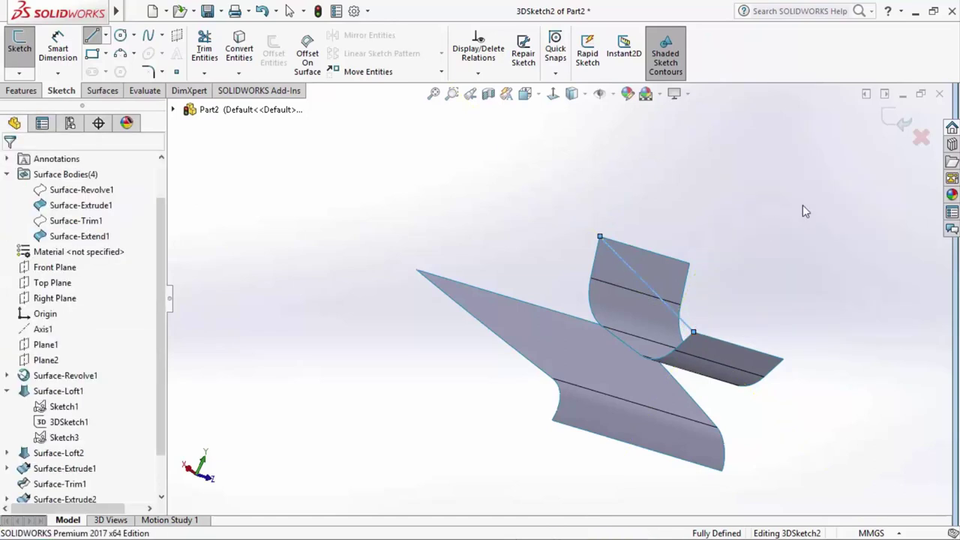
left_click(888, 124)
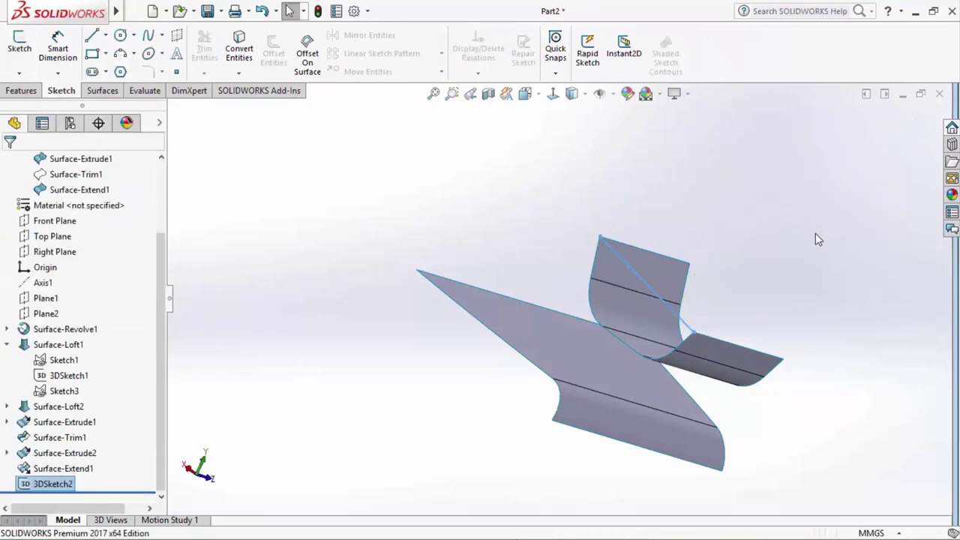
Create a filled surface bounded by the 3D sketch line and four surrounding edges.
left_click(102, 91)
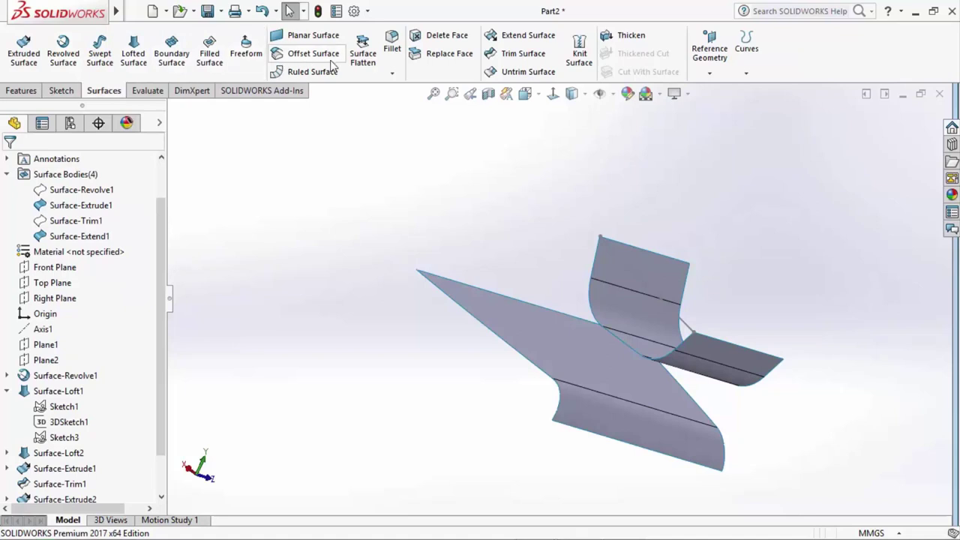
left_click(210, 52)
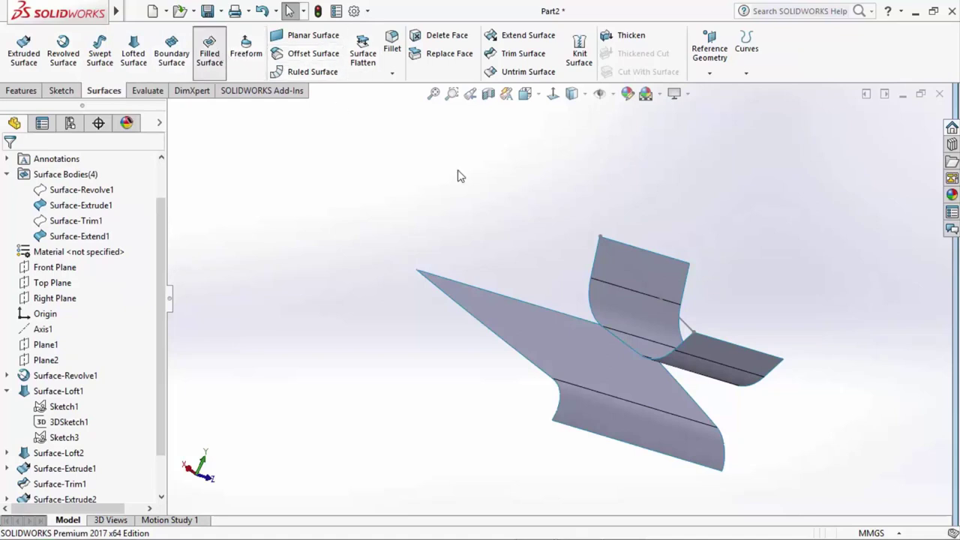
left_click(623, 258)
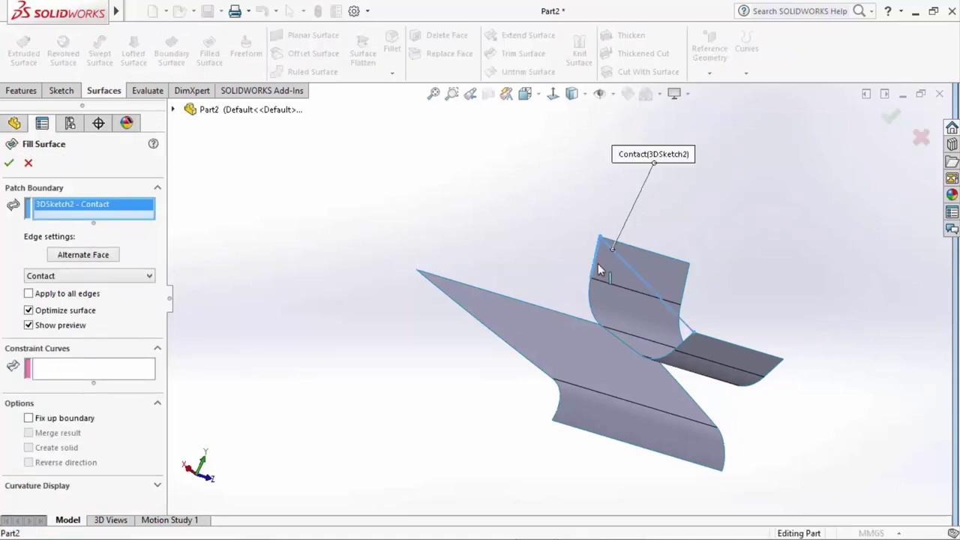
left_click(598, 264)
left_click(594, 315)
left_click(621, 339)
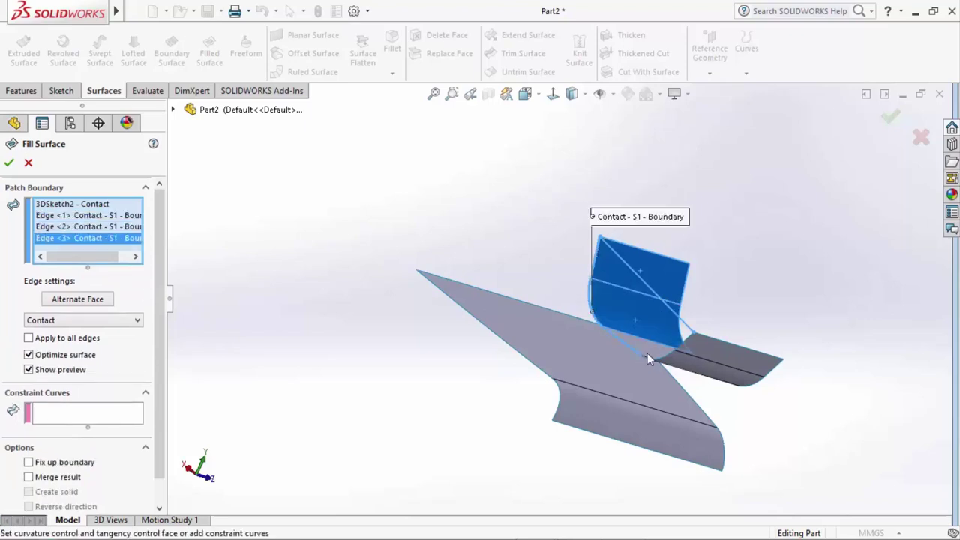
left_click(684, 347)
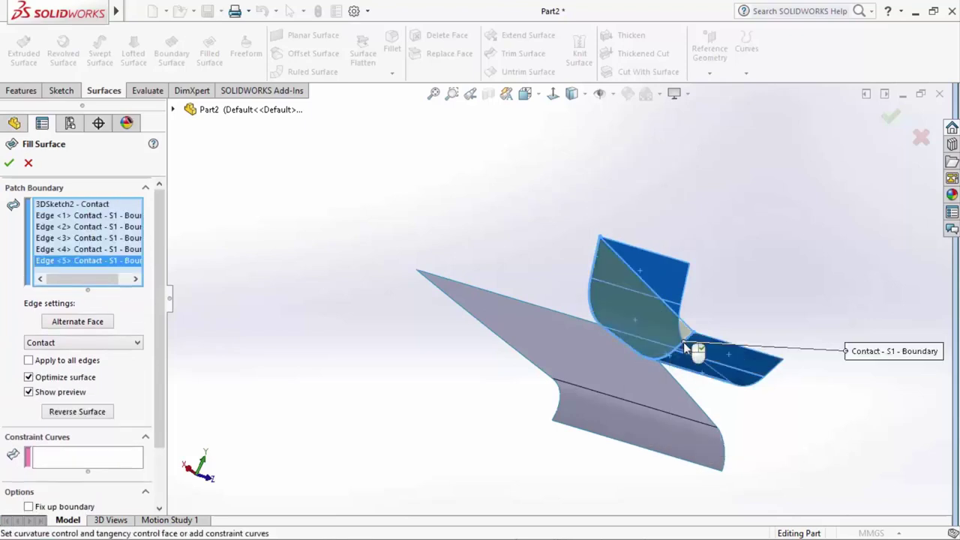
key("Return")
mouse_move(718, 294)
middle_mouse_down()
mouse_move(658, 255)
mouse_move(669, 265)
middle_mouse_up()
scroll(661, 256, "down", 2)
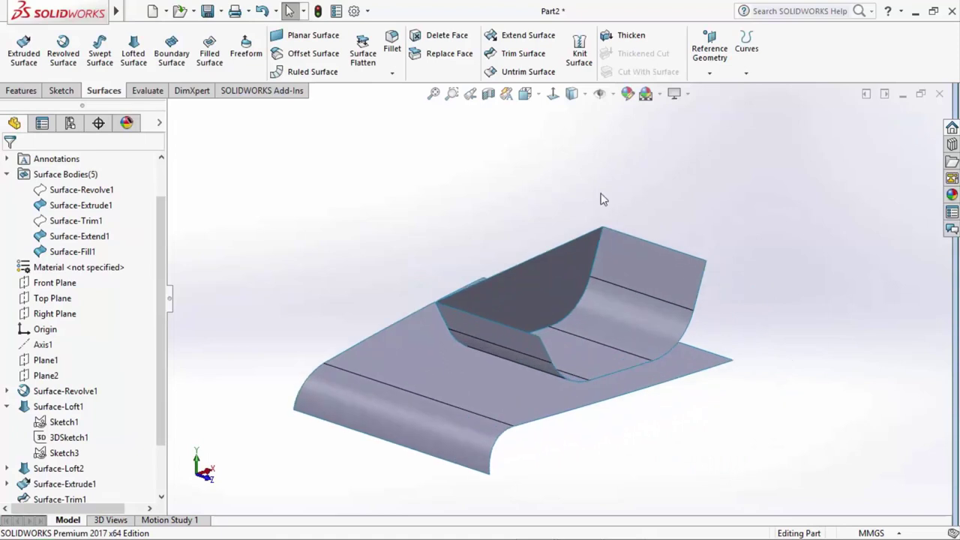
Knit Surface-Extend1 and Surface-Fill1 into one surface.
left_click(579, 52)
left_click(621, 273)
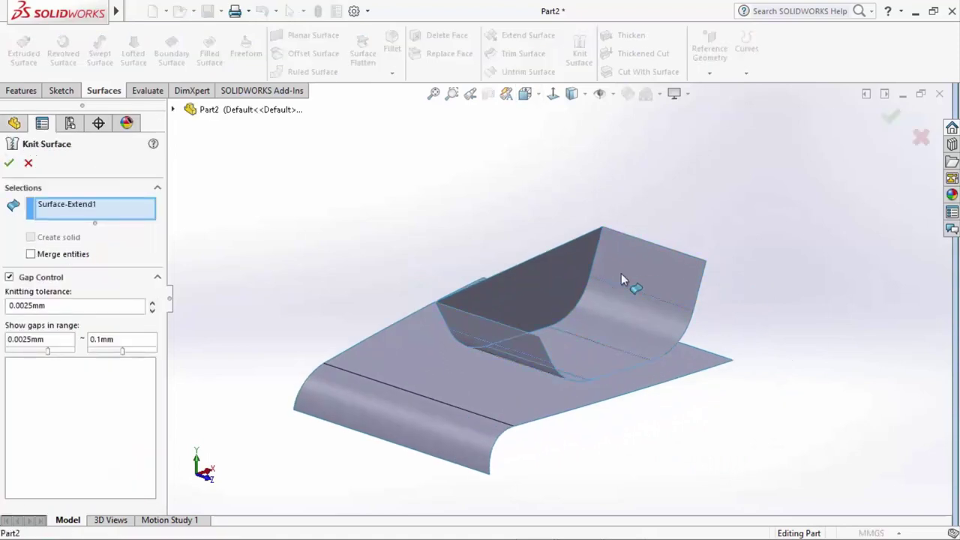
left_click(582, 265)
right_click(582, 265)
scroll(572, 180, "up", 1)
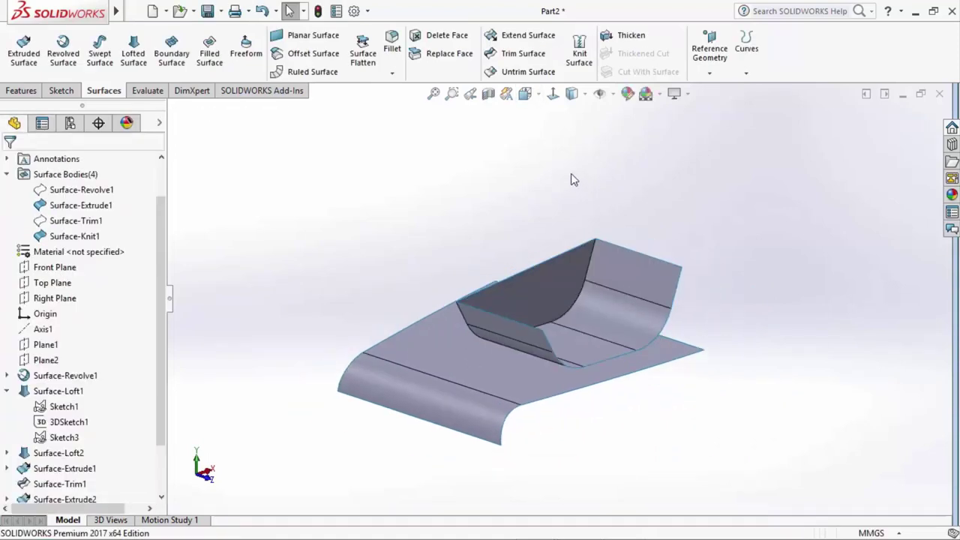
Mirror Surface-Knit1 about the Front Plane.
left_click(21, 90)
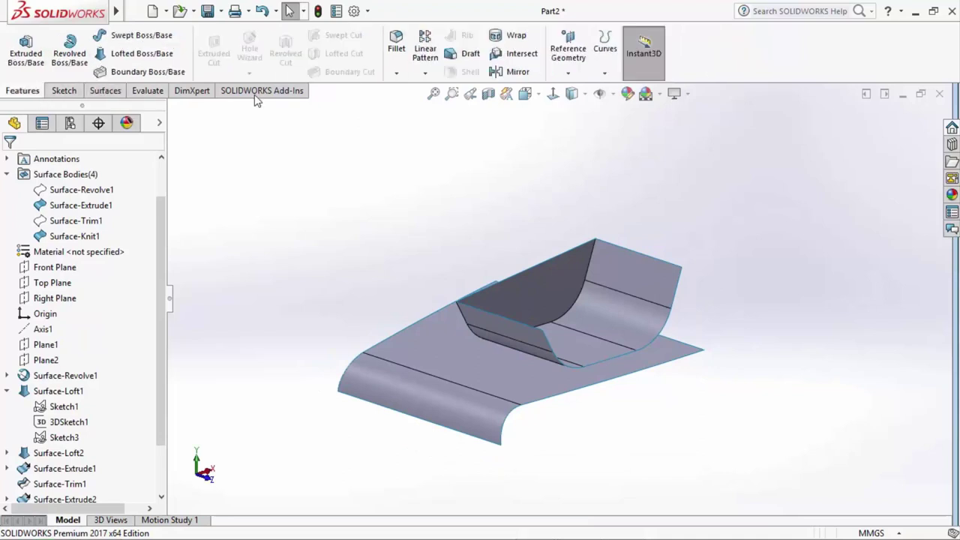
left_click(510, 73)
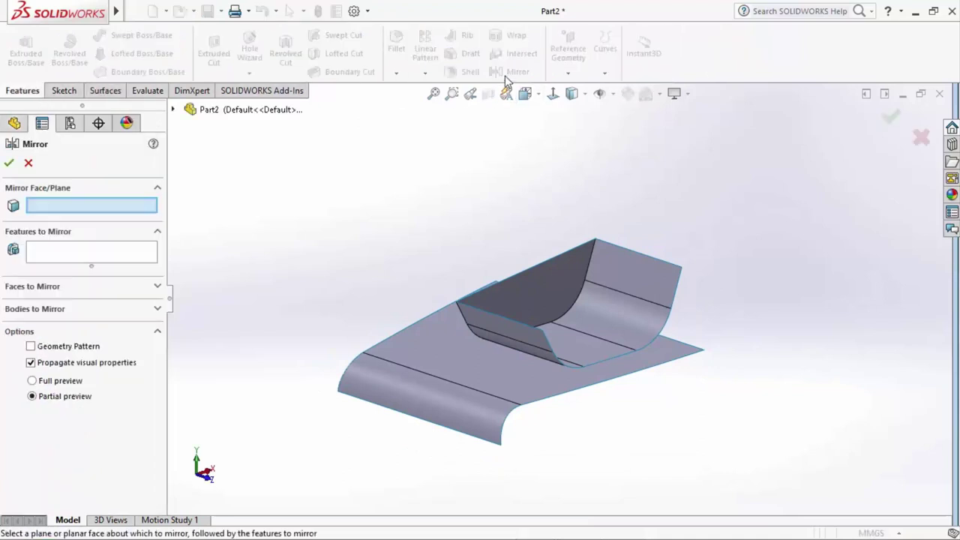
left_click(172, 110)
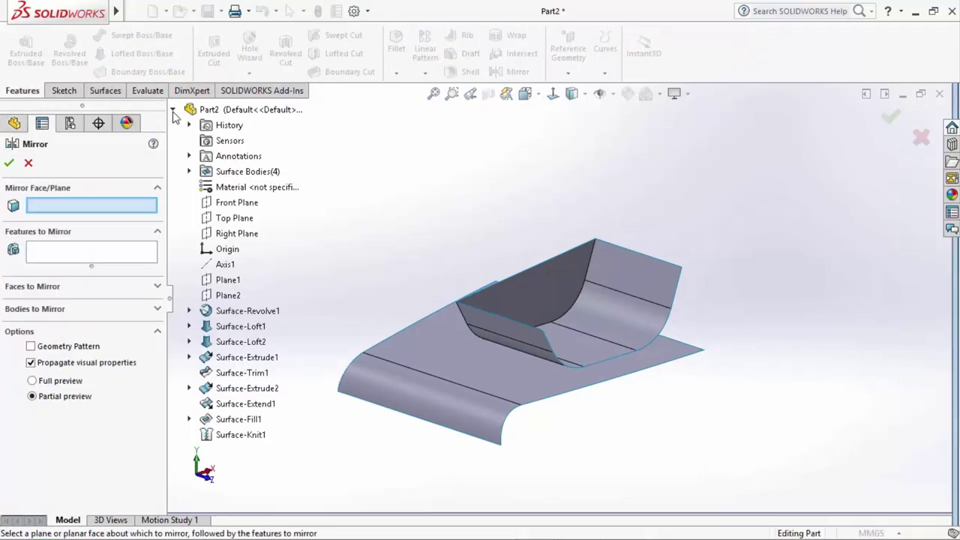
left_click(233, 203)
left_click(612, 315)
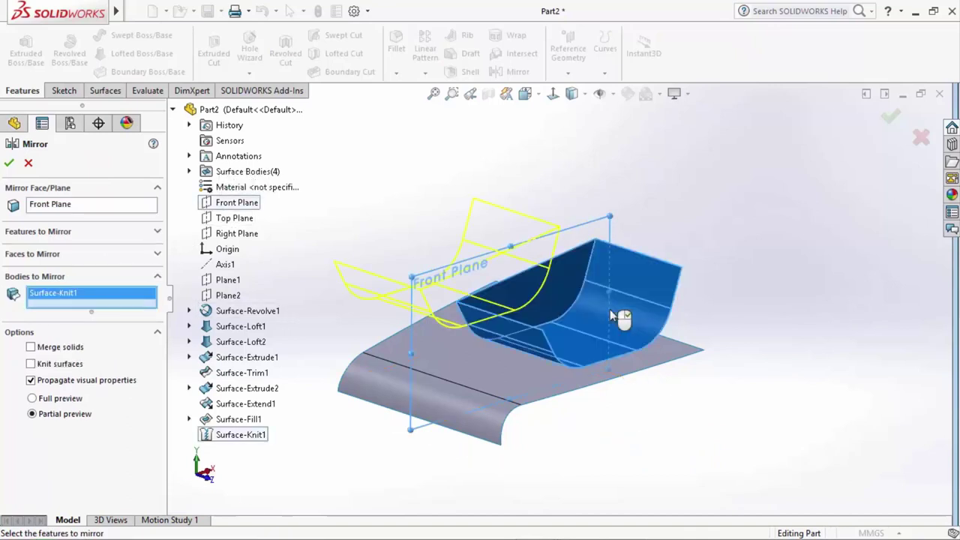
right_click(612, 315)
Show the hidden Surface-Trim1 body again.
left_click(78, 222)
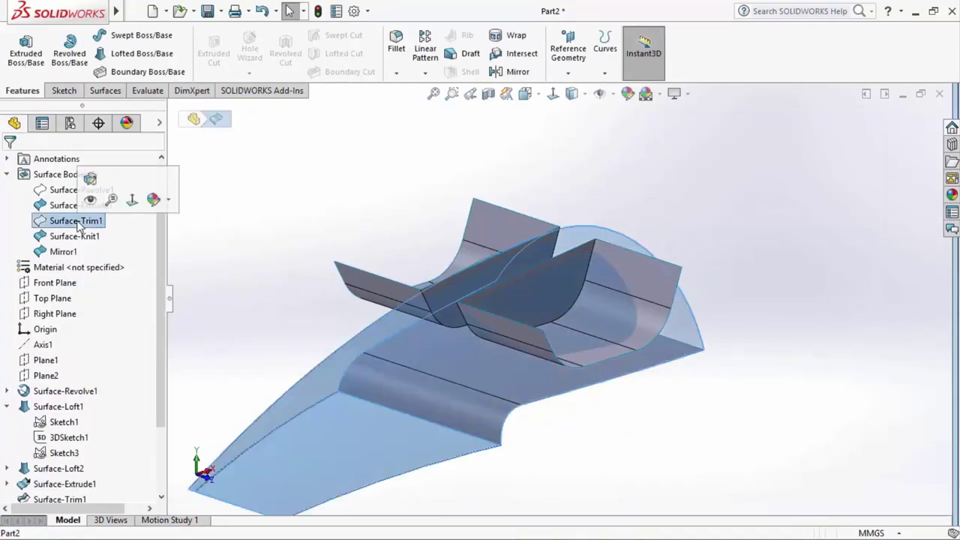
left_click(90, 200)
mouse_move(685, 203)
middle_mouse_down()
mouse_move(719, 232)
mouse_move(654, 317)
mouse_move(583, 368)
middle_mouse_up()
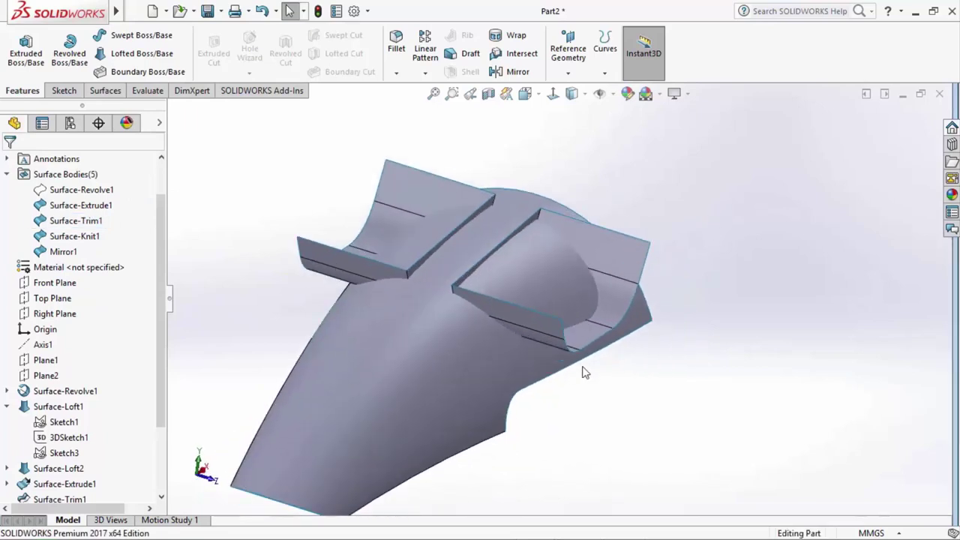
Mutually trim Surface-Knit1, Surface-Trim1 and Mirror1, removing the three unwanted pieces.
left_click(114, 94)
left_click(523, 53)
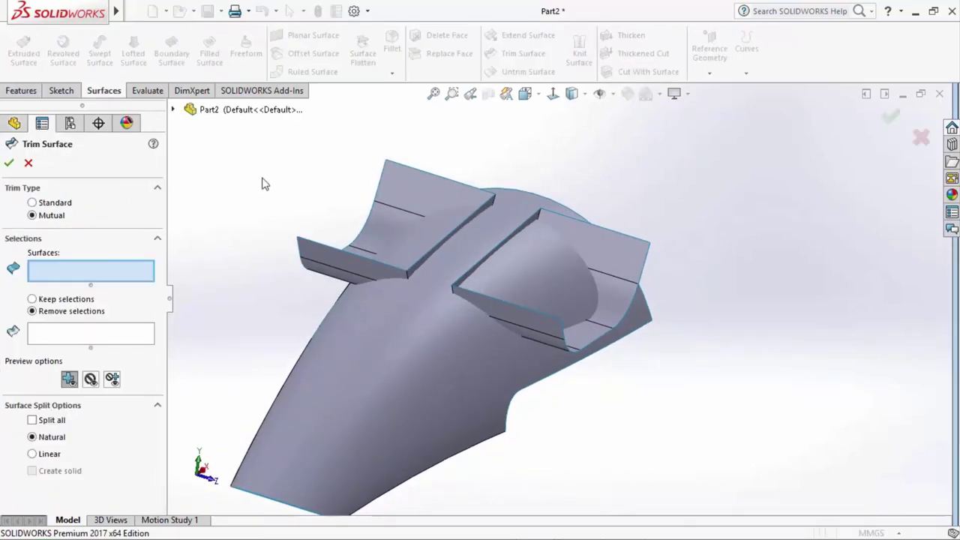
left_click(582, 272)
left_click(471, 221)
left_click(463, 201)
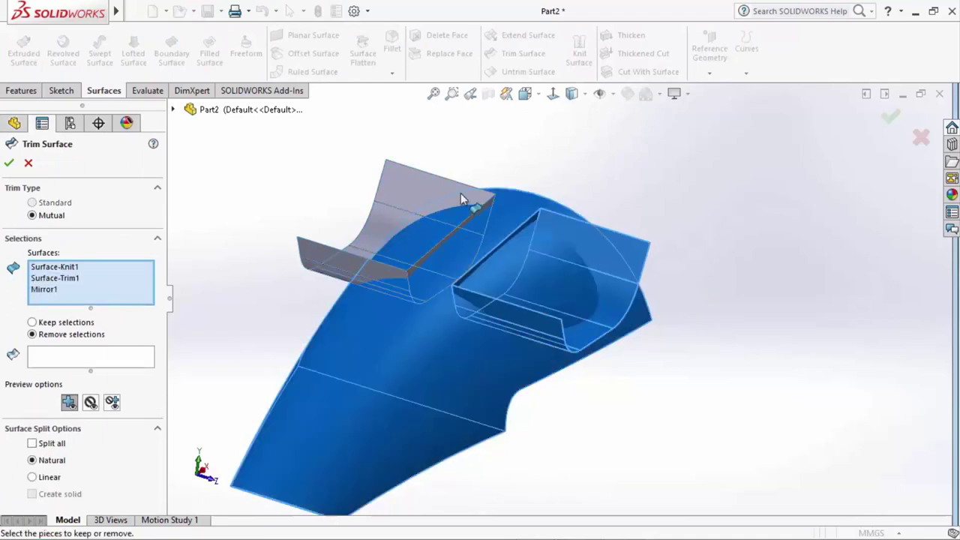
left_click(122, 354)
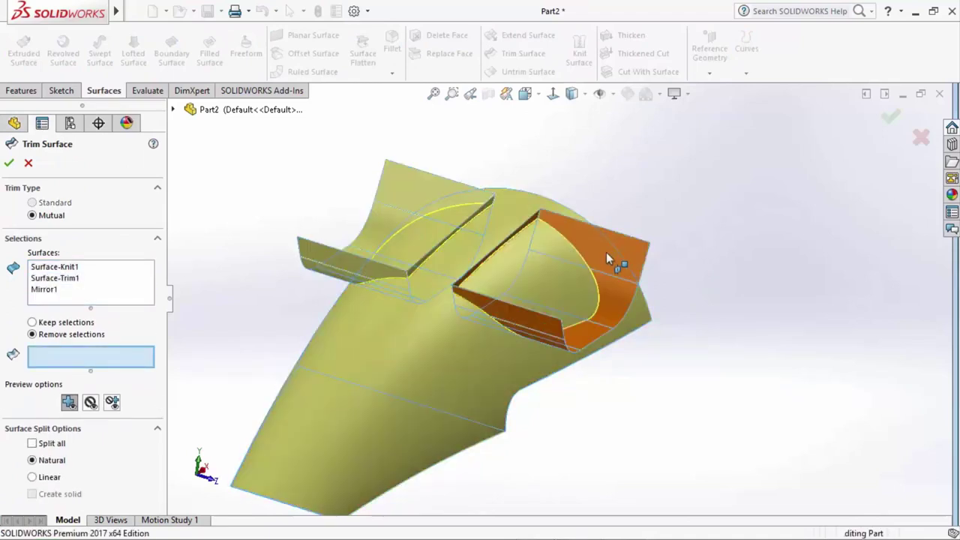
left_click(606, 252)
left_click(400, 191)
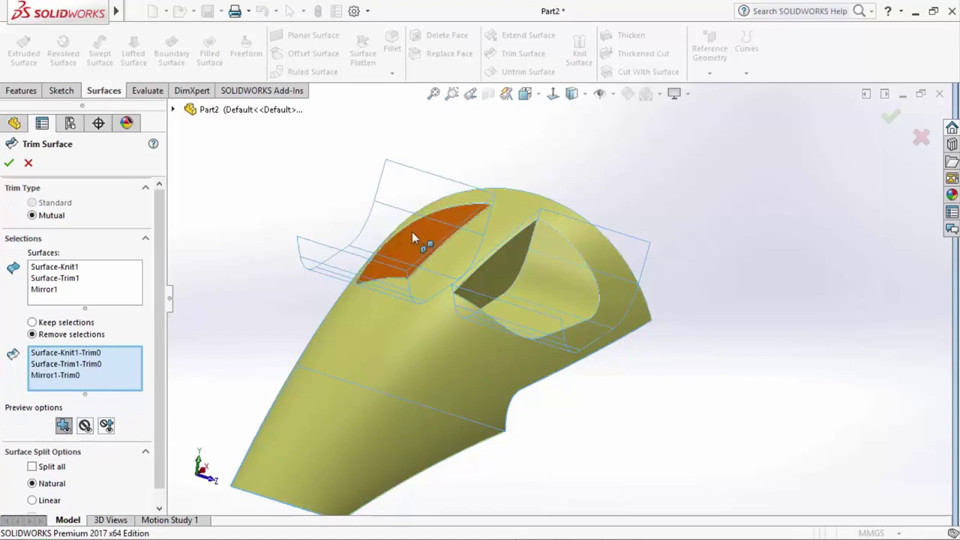
left_click(345, 248)
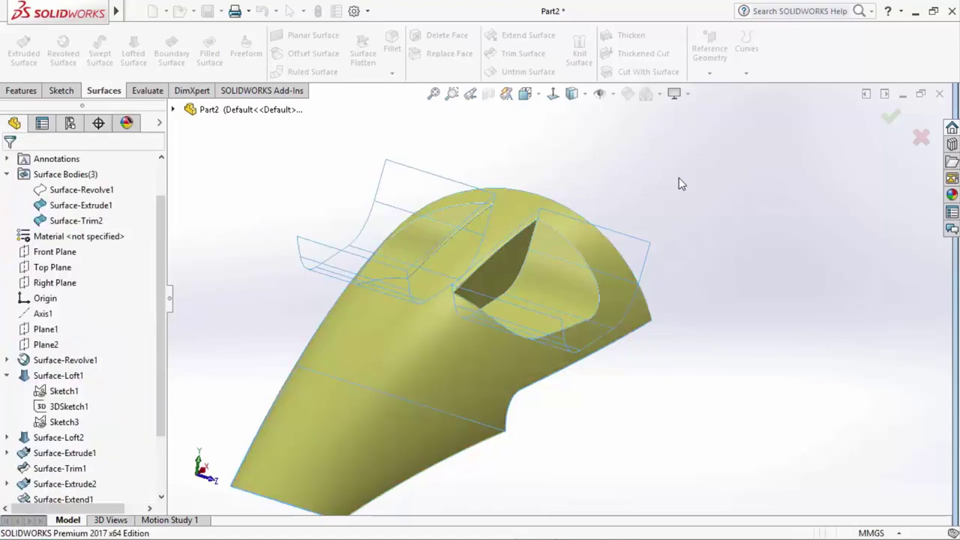
mouse_move(687, 207)
middle_mouse_down()
mouse_move(639, 220)
mouse_move(646, 235)
middle_mouse_up()
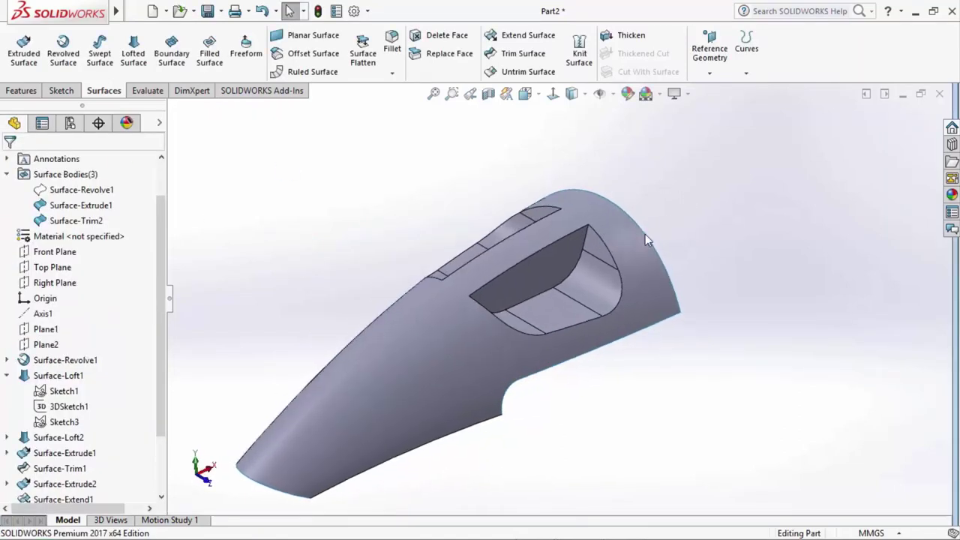
Start a Front Plane sketch and offset the shell's top edge 8 mm inward, reversed.
left_click(66, 252)
left_click(73, 232)
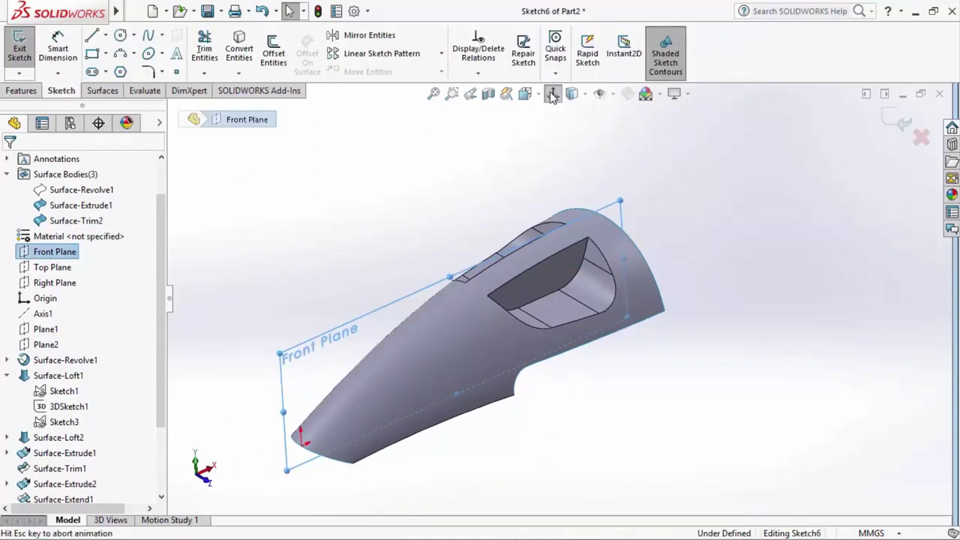
scroll(728, 260, "down", 5)
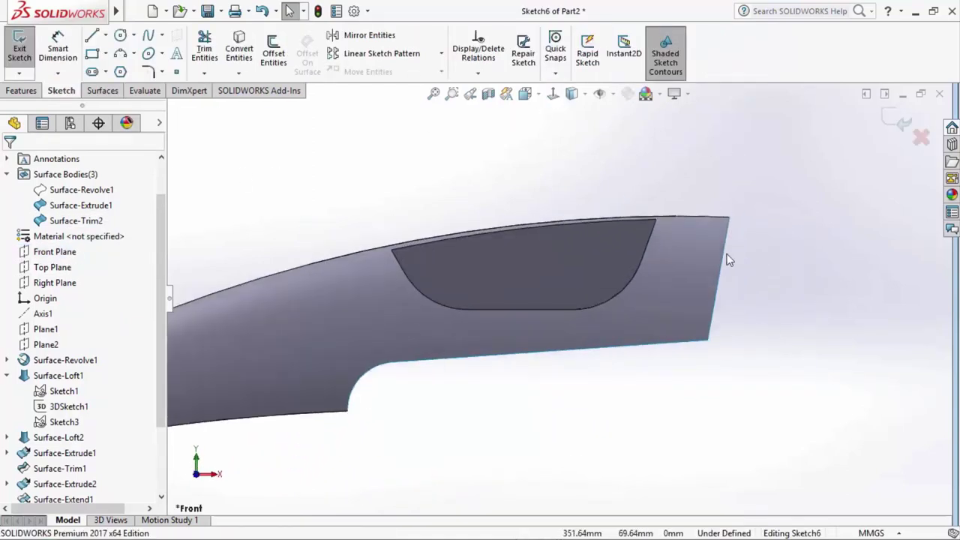
left_click(345, 254)
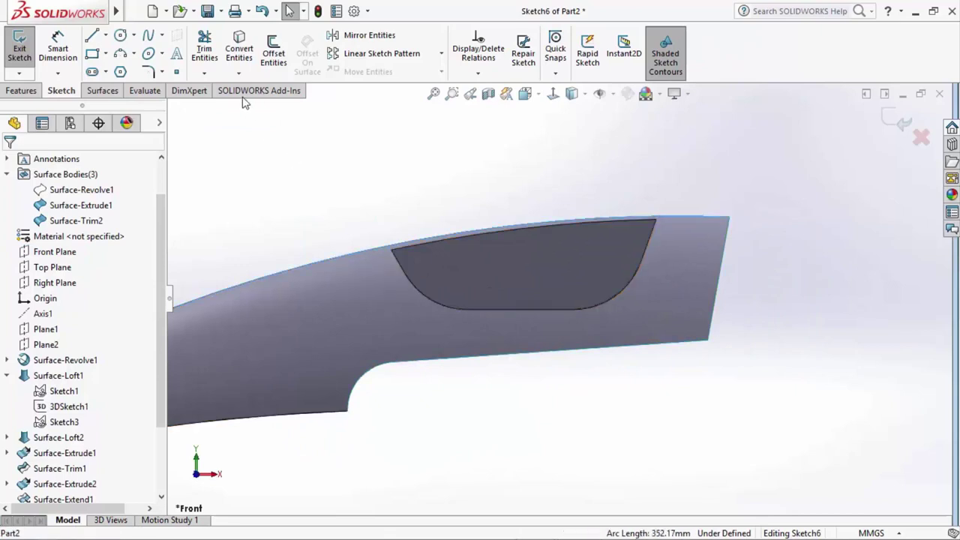
left_click(271, 54)
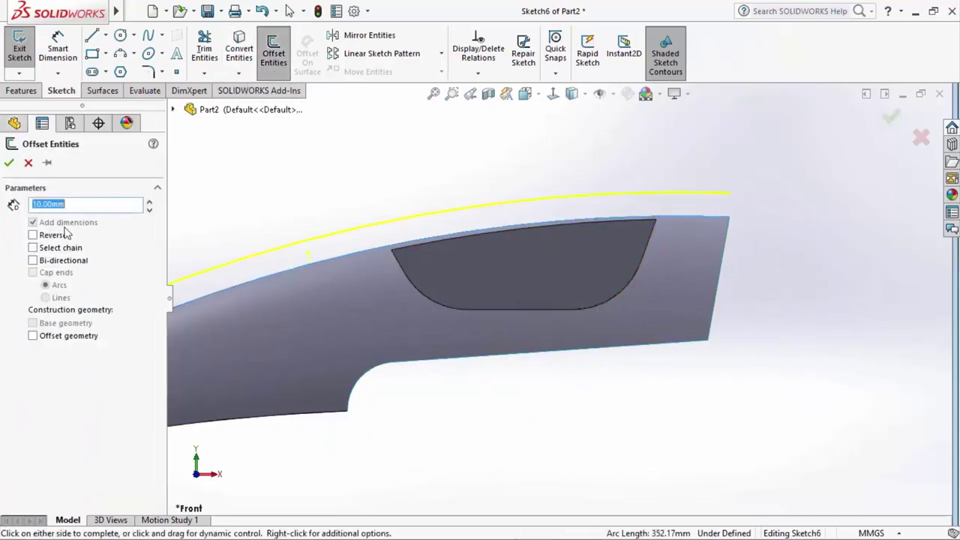
left_click(52, 235)
type("8")
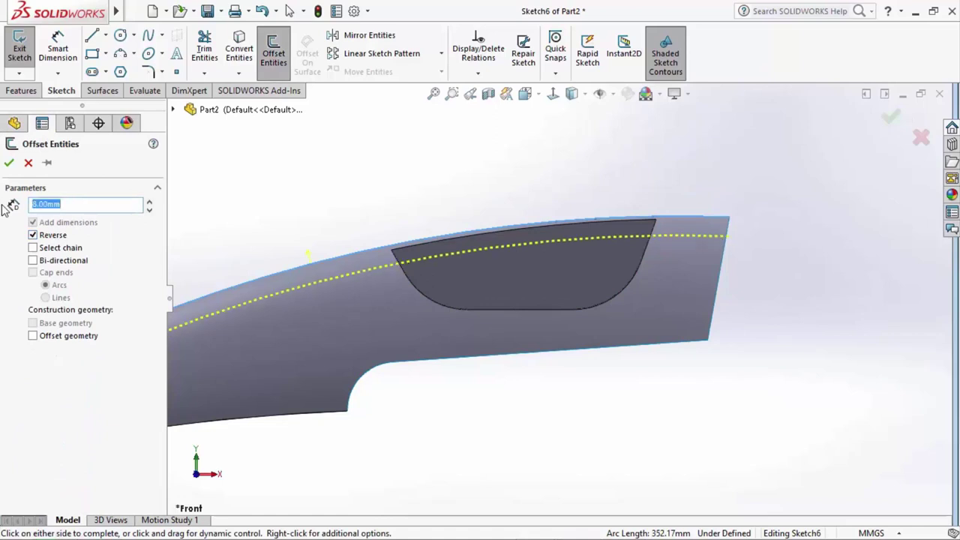
key("Return")
Offset the recess's lower curved edge 6 mm inward.
left_click(418, 298)
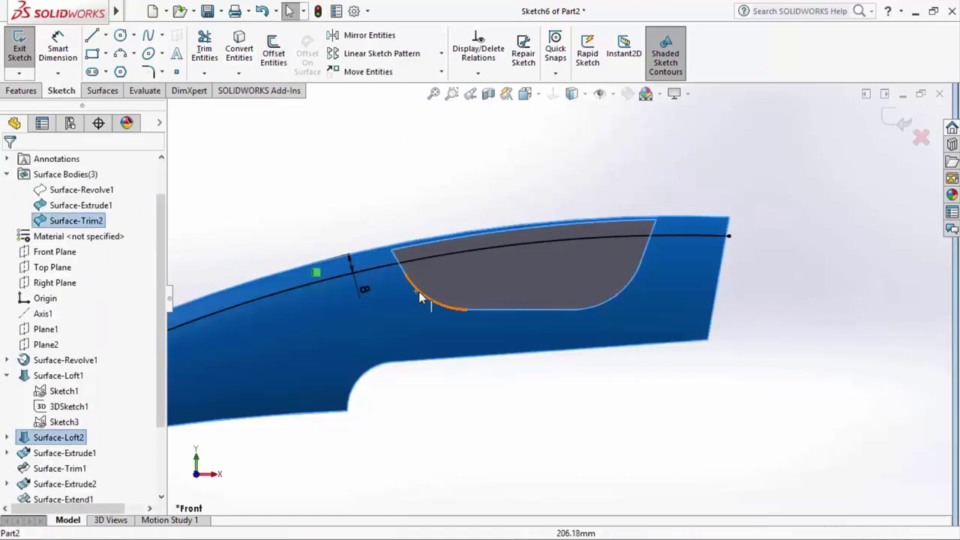
left_click(493, 306)
left_click(497, 308)
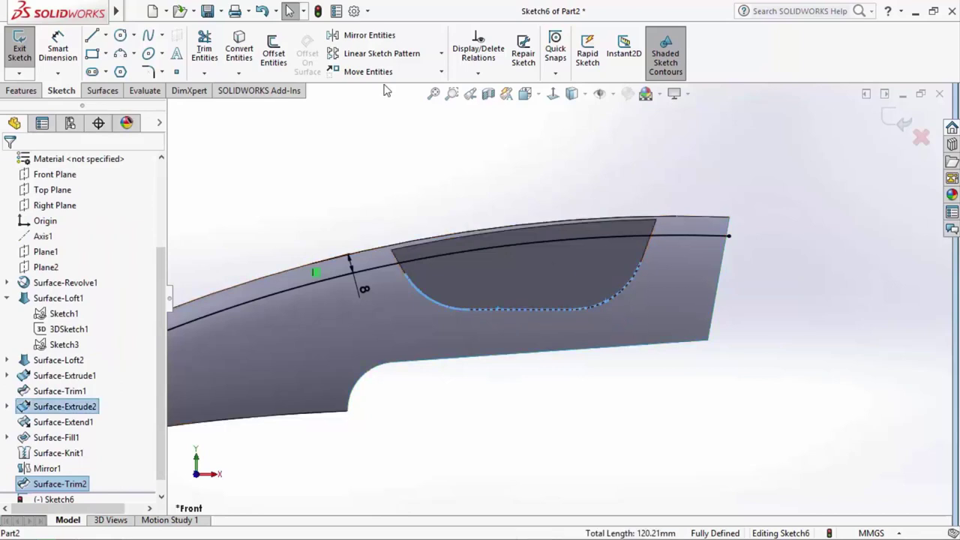
left_click(274, 58)
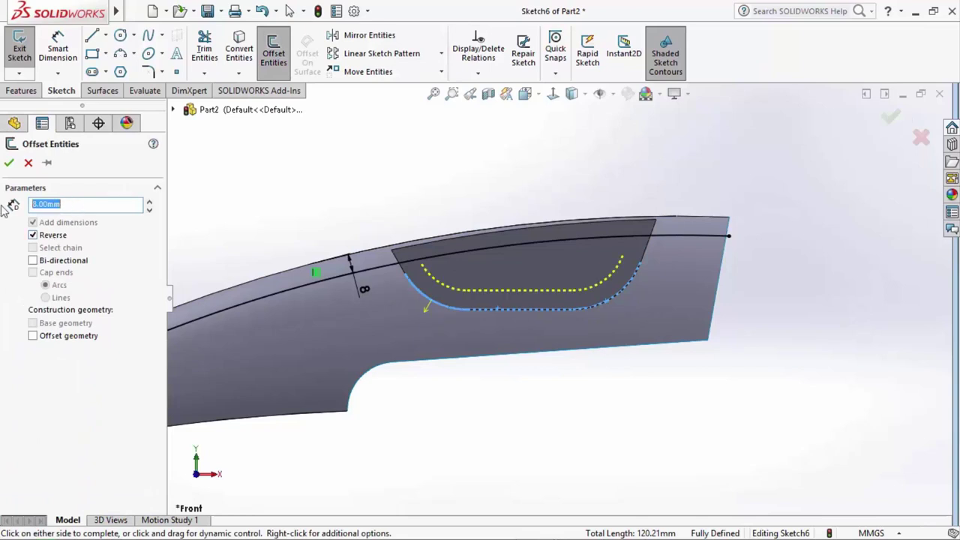
key("Return")
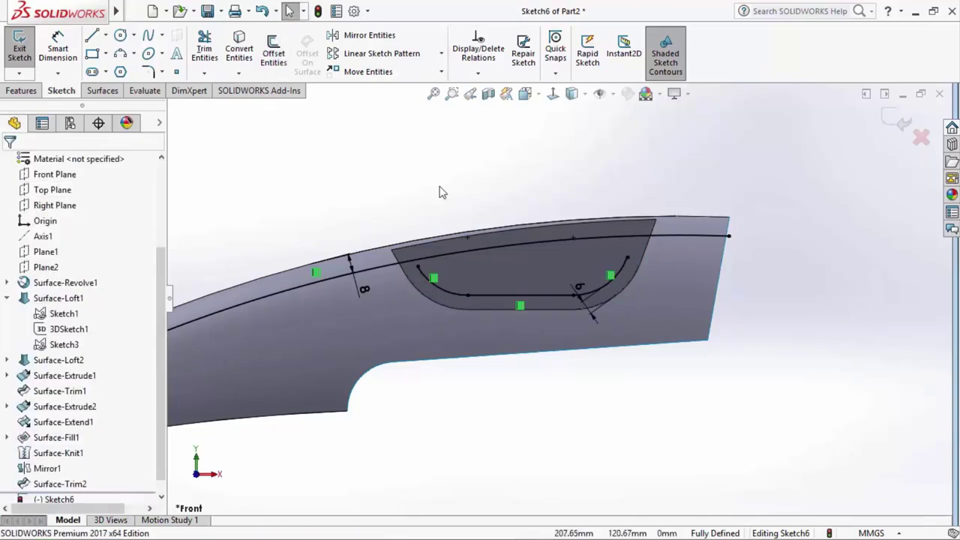
Drag both ends of the offset curve up past the top line.
left_click_drag(418, 267, 420, 204)
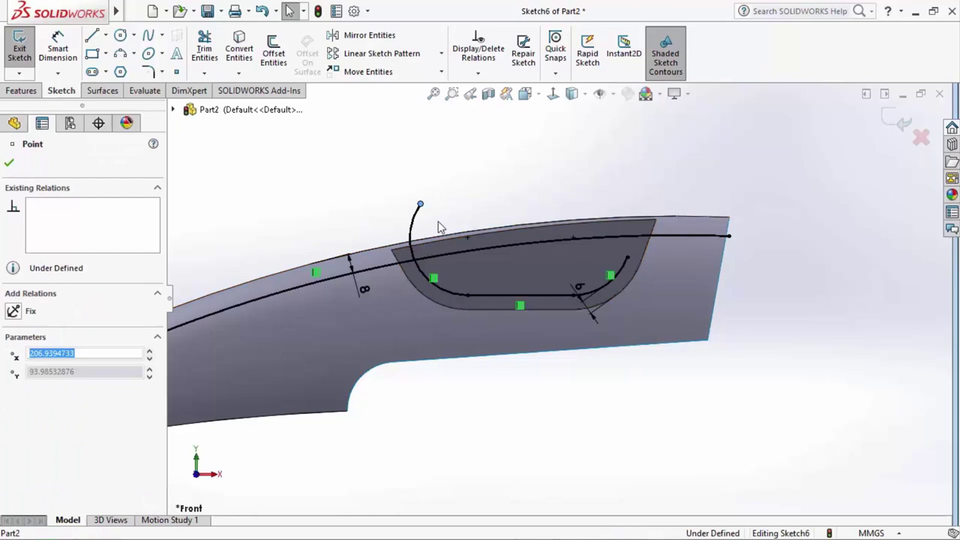
left_click_drag(627, 258, 609, 192)
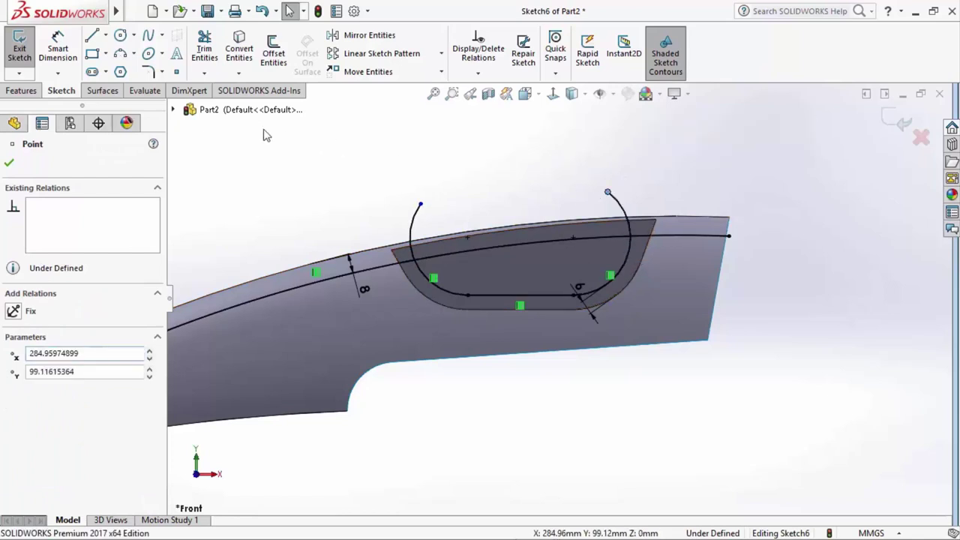
key("Escape")
left_click(204, 49)
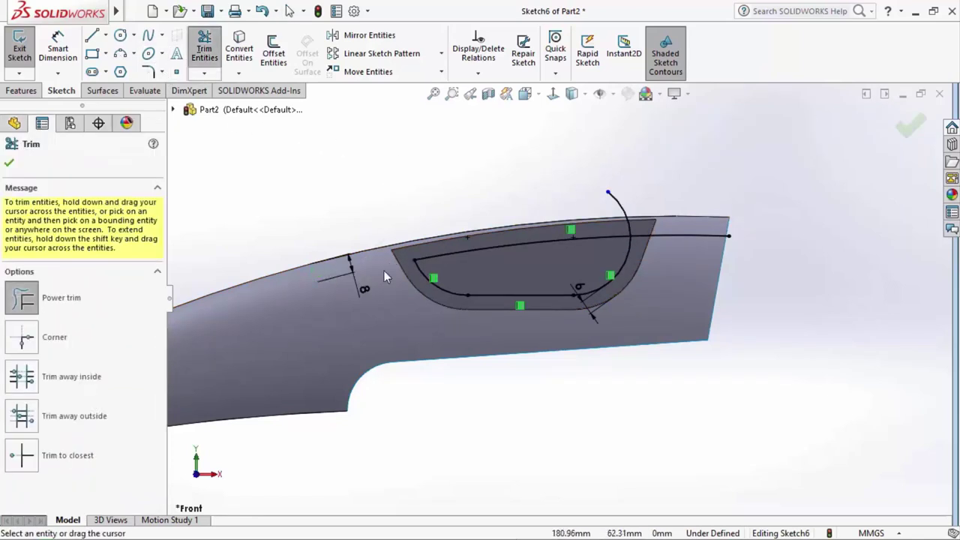
Trim the leftover arc and line extension, fillet the upper-left corner R5 and upper-right R8, and exit Sketch6.
left_click_drag(668, 235, 398, 122)
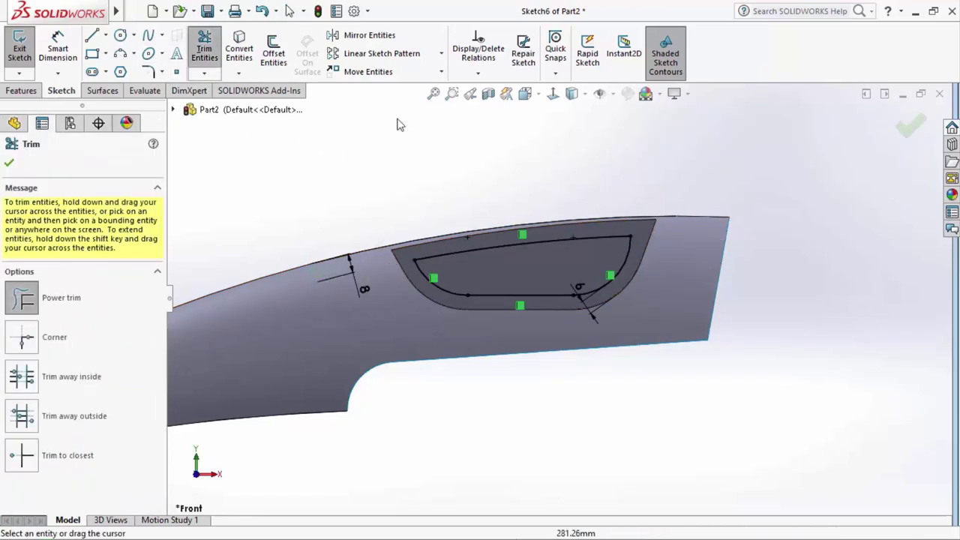
left_click(151, 72)
type("5.00mm")
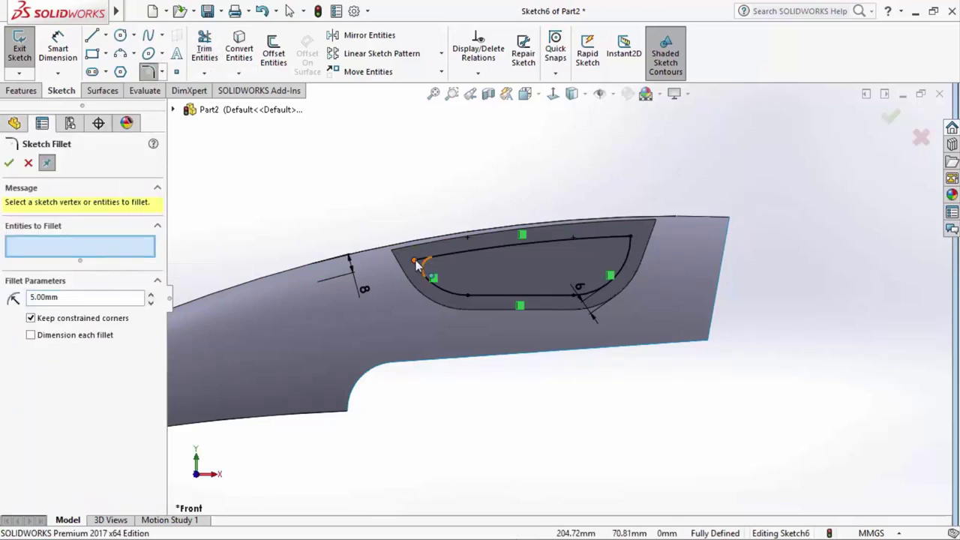
left_click(417, 264)
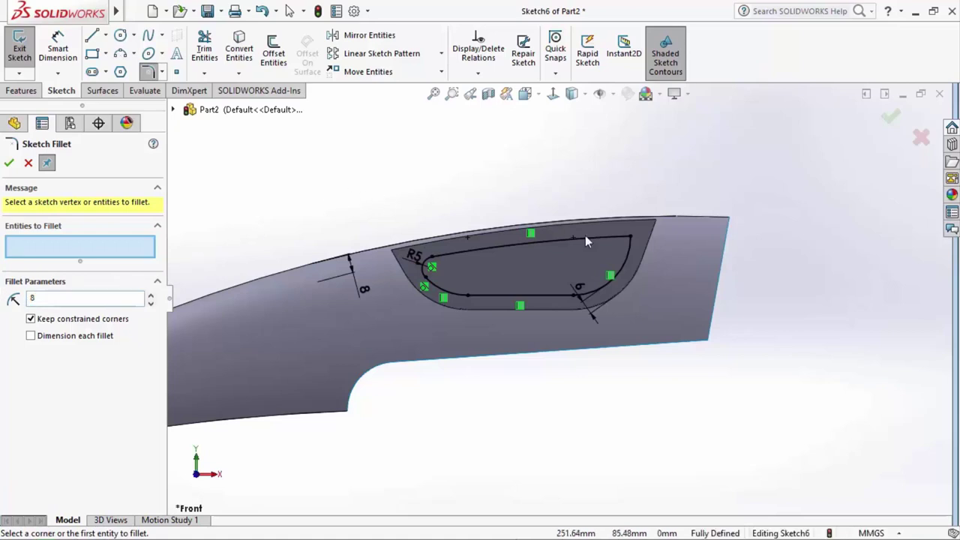
left_click(630, 237)
left_click(637, 242)
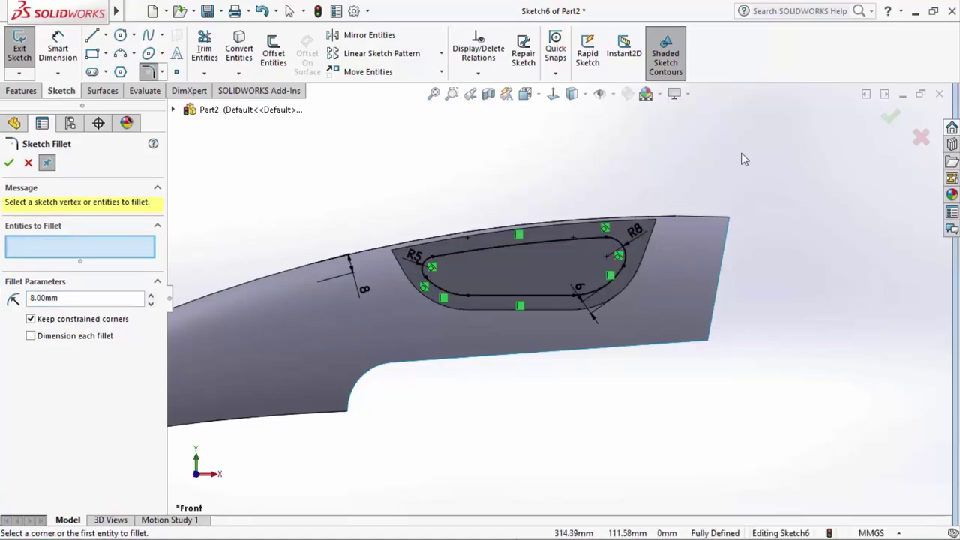
left_click(891, 117)
left_click(893, 119)
mouse_move(638, 168)
middle_mouse_down()
mouse_move(669, 185)
mouse_move(446, 199)
middle_mouse_up()
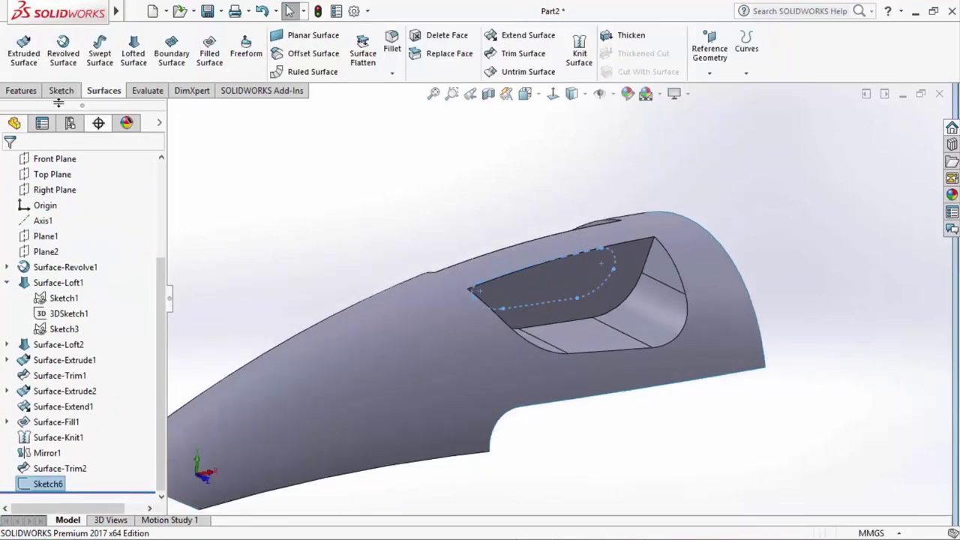
Extrude Sketch6 as a surface Up To Surface Surface-Trim2, creating Surface-Extrude3.
left_click(33, 69)
left_click(73, 248)
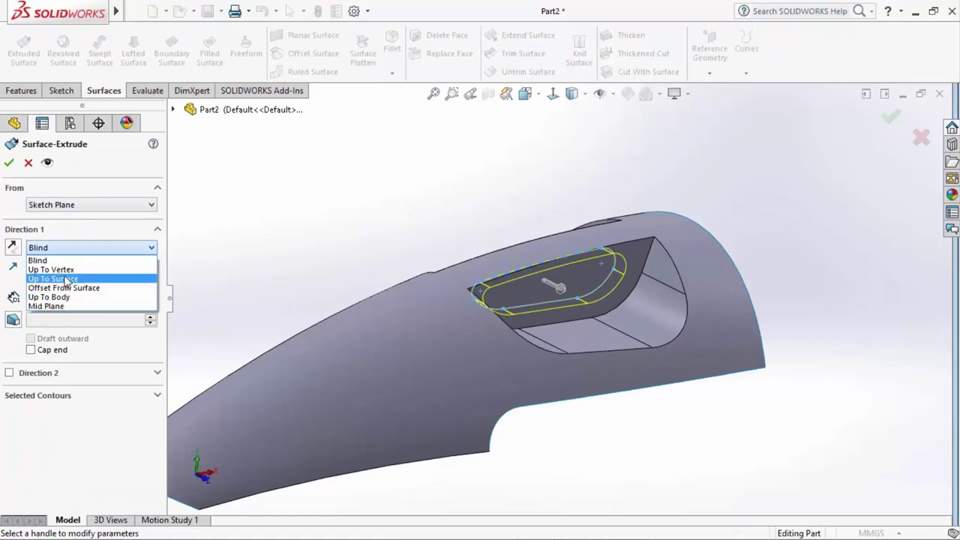
left_click(63, 279)
left_click(616, 282)
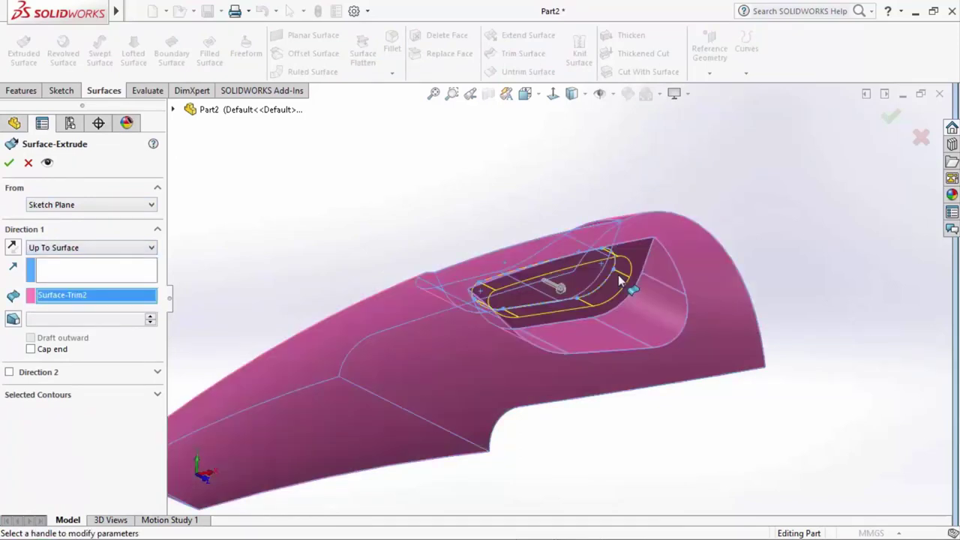
key("Return")
middle_click_drag(550, 286, 648, 315)
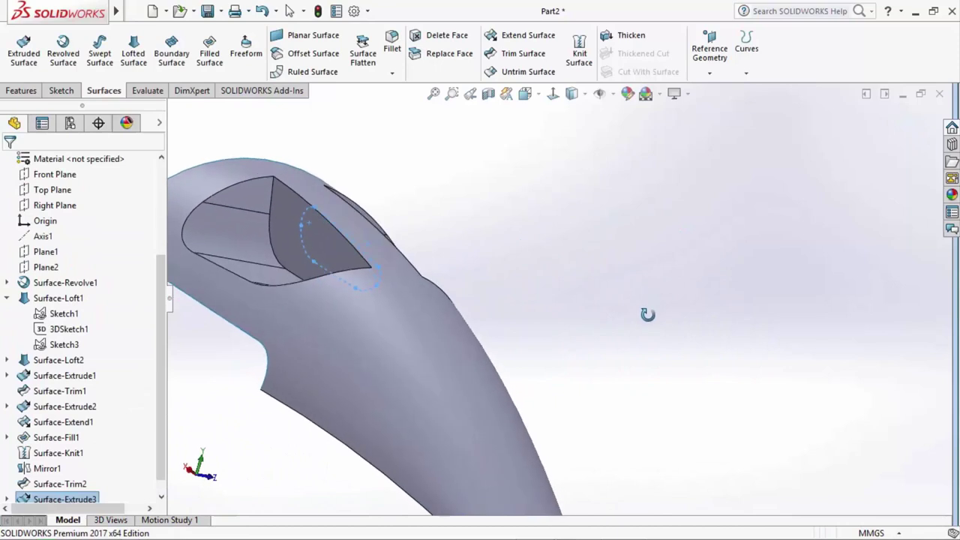
Edit Surface-Extrude3 to add Direction 2, also Up To Surface Surface-Trim2.
left_click(64, 499)
right_click(64, 484)
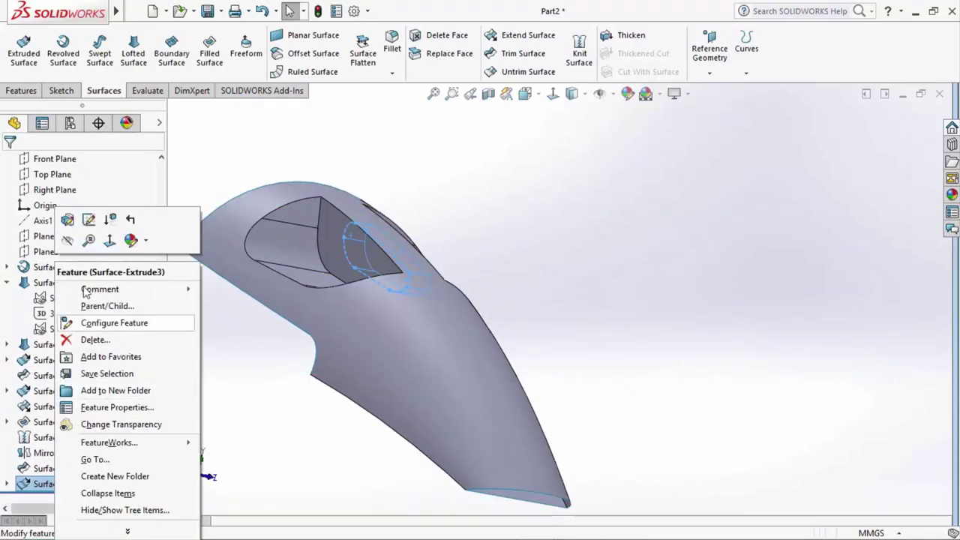
left_click(67, 219)
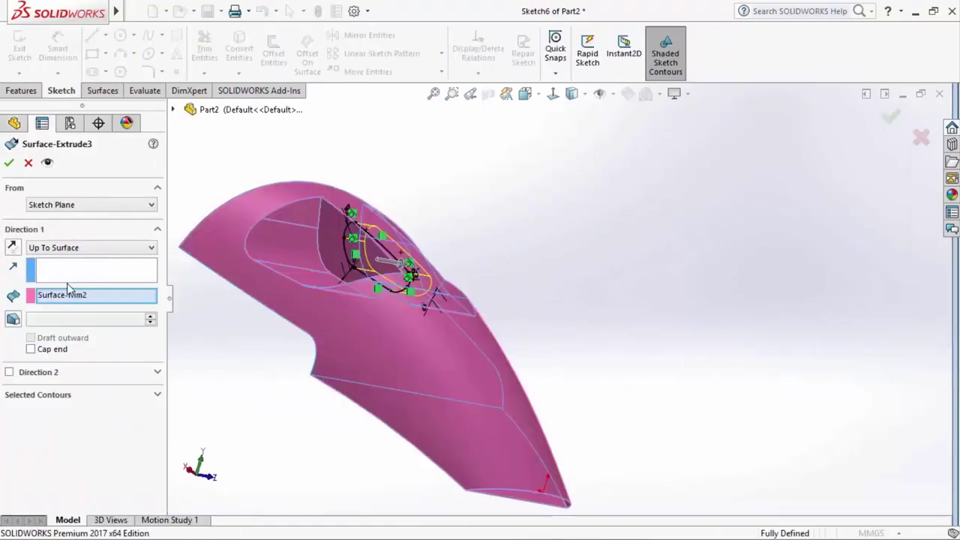
left_click(75, 250)
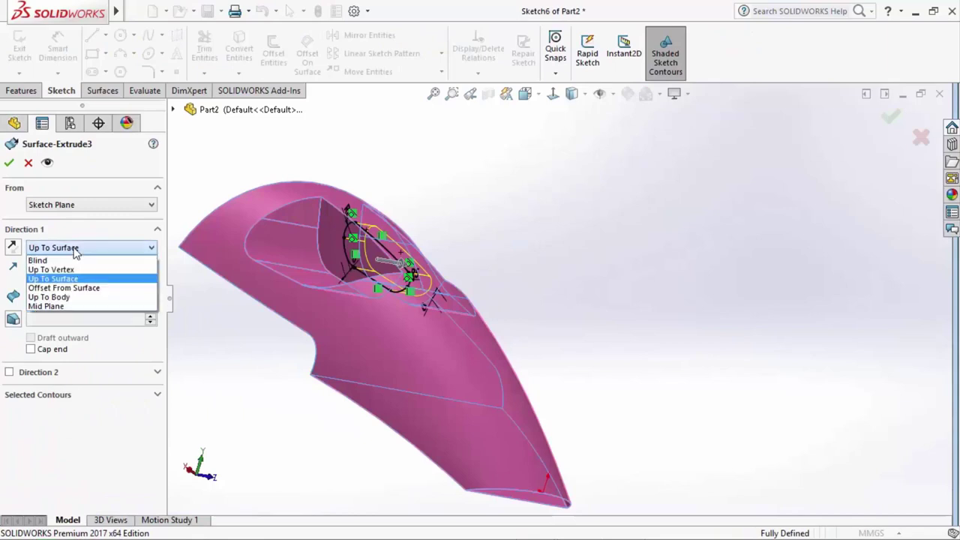
left_click(76, 250)
left_click(48, 372)
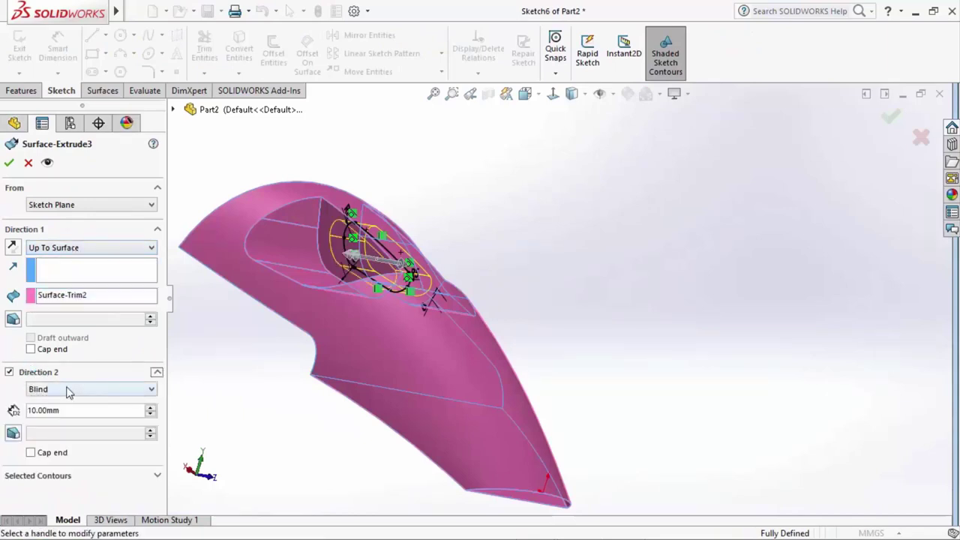
left_click(67, 389)
left_click(67, 421)
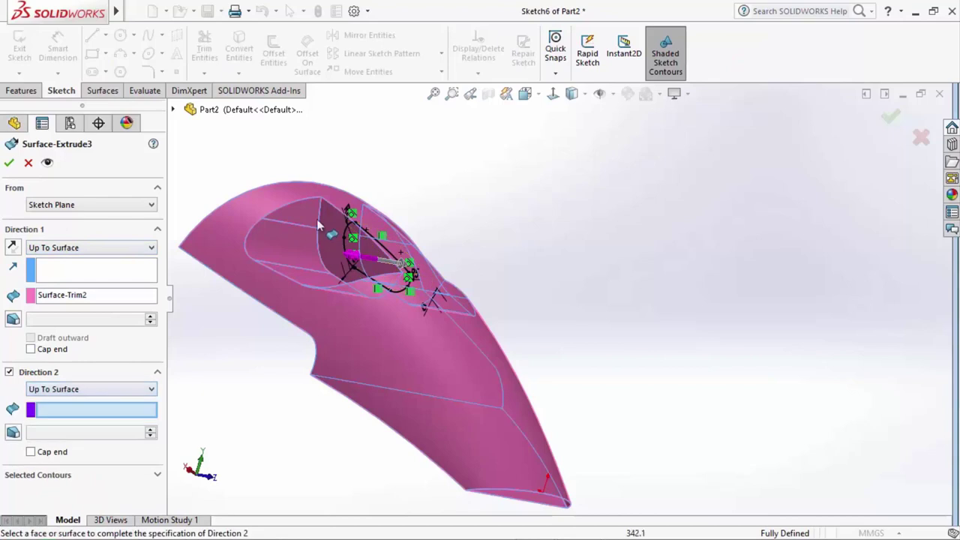
left_click(329, 219)
key("Return")
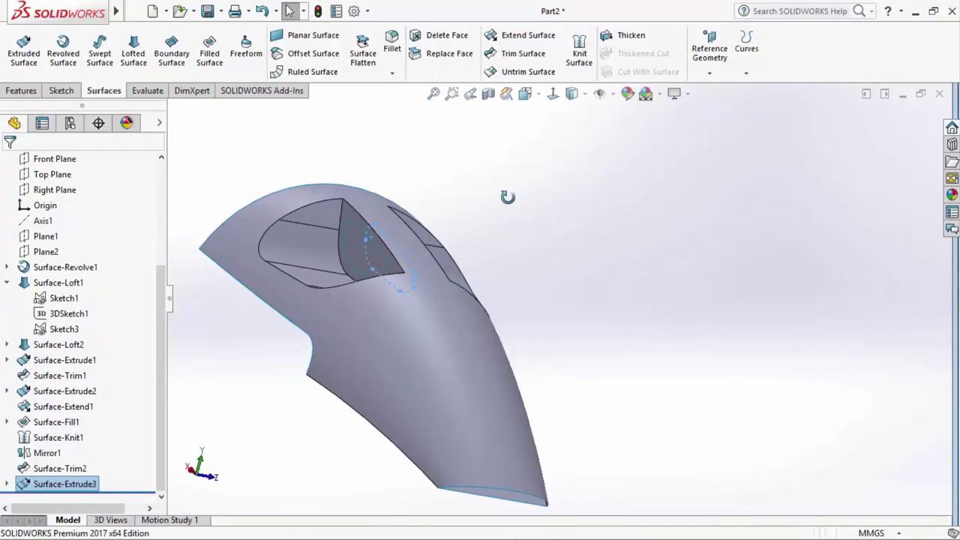
middle_click_drag(517, 203, 412, 246)
Make a Standard trim with Surface-Extrude3 as the tool, removing the slot region of Surface-Trim2.
left_click(88, 489)
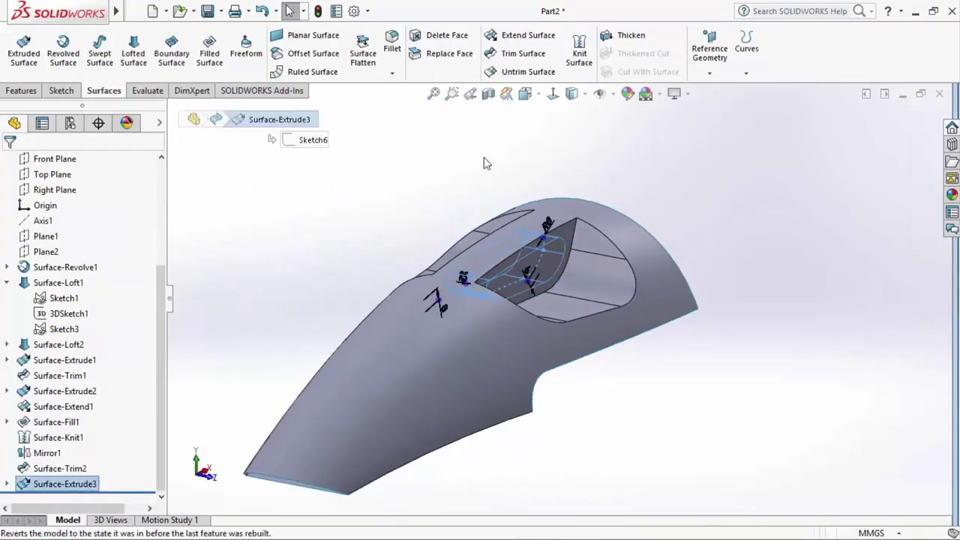
left_click(523, 53)
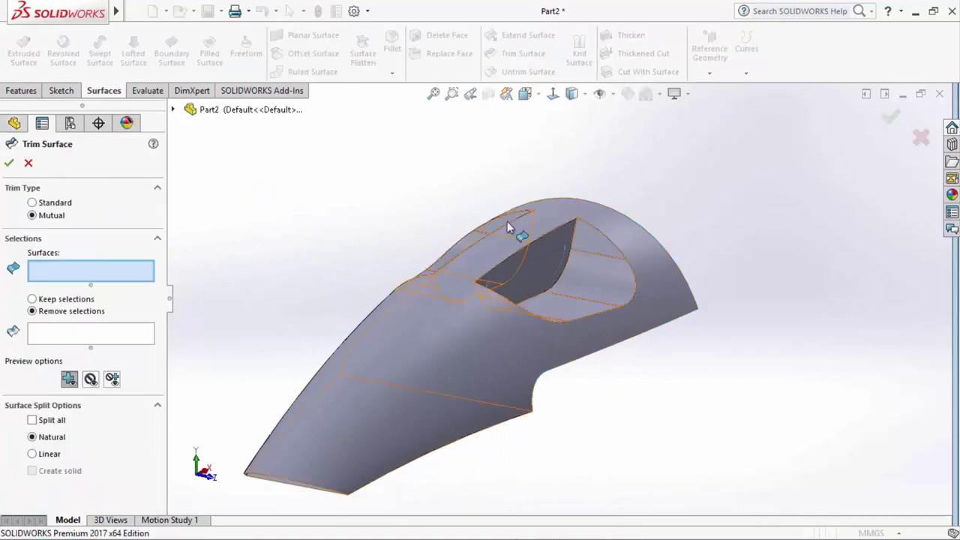
left_click(68, 203)
left_click(172, 111)
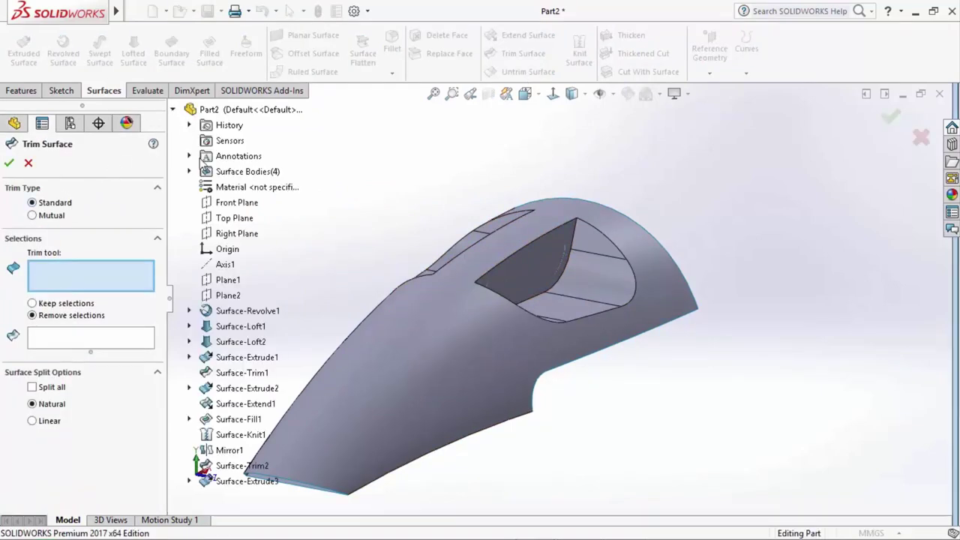
left_click(228, 483)
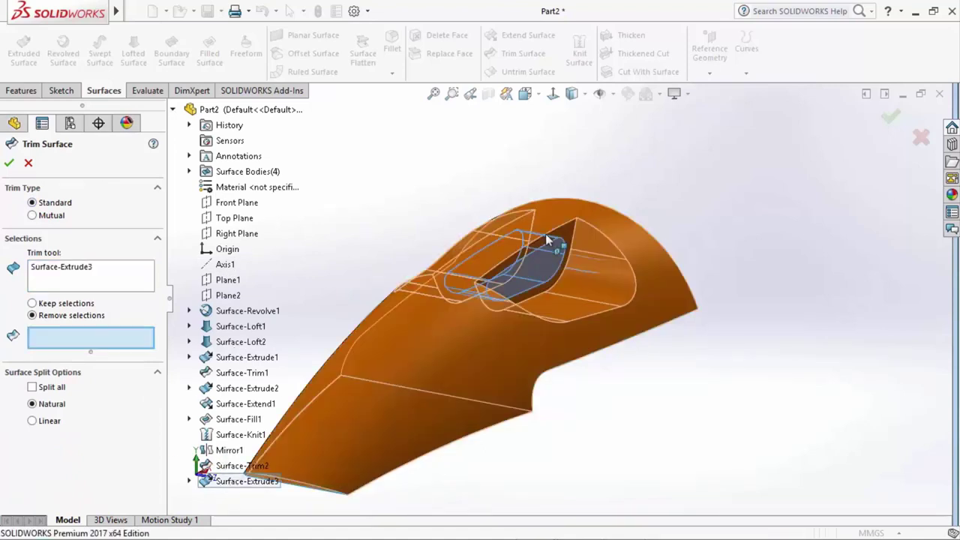
left_click(546, 233)
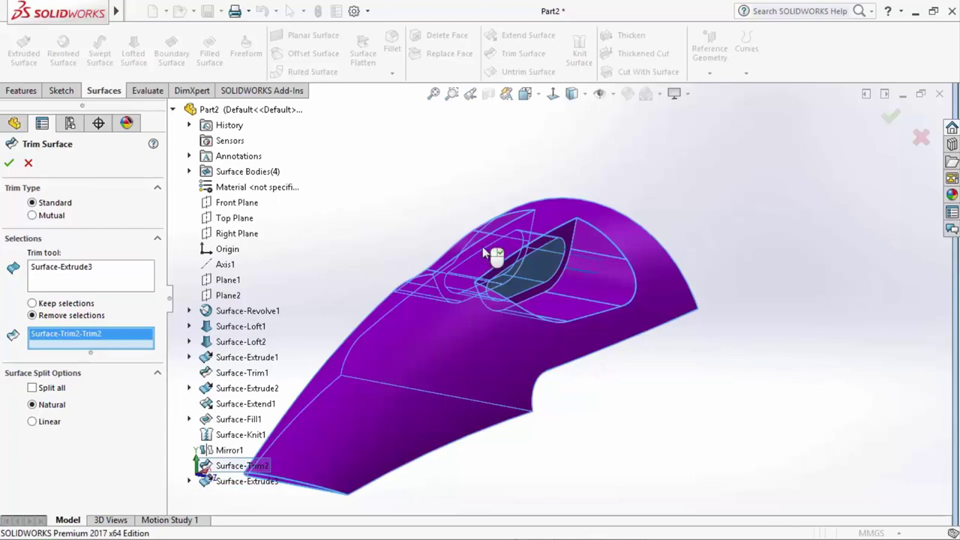
left_click(9, 164)
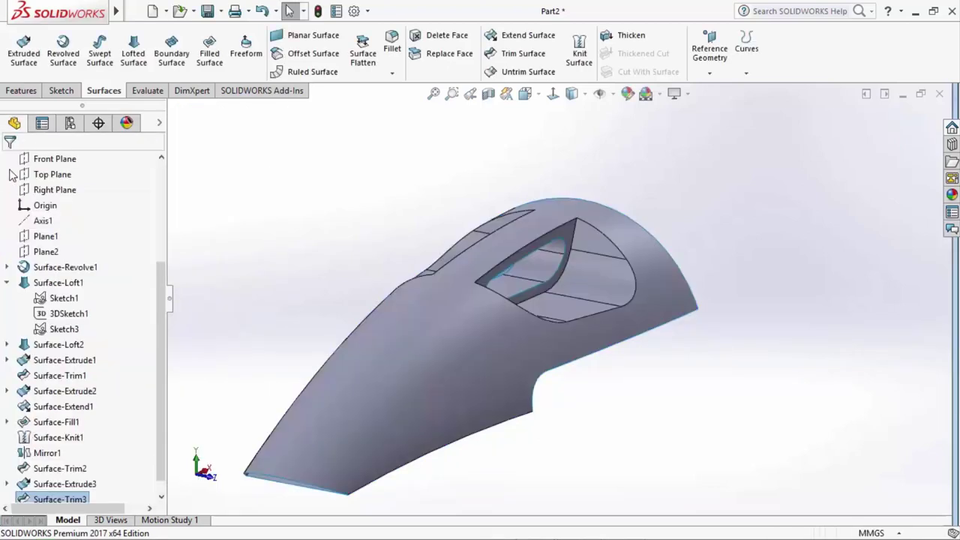
mouse_move(691, 178)
middle_mouse_down()
mouse_move(698, 187)
mouse_move(666, 354)
mouse_move(542, 325)
mouse_move(585, 343)
mouse_move(594, 370)
middle_mouse_up()
Accept the filled surface patch on the selected shell edge, creating Surface-Fill2.
left_click(210, 51)
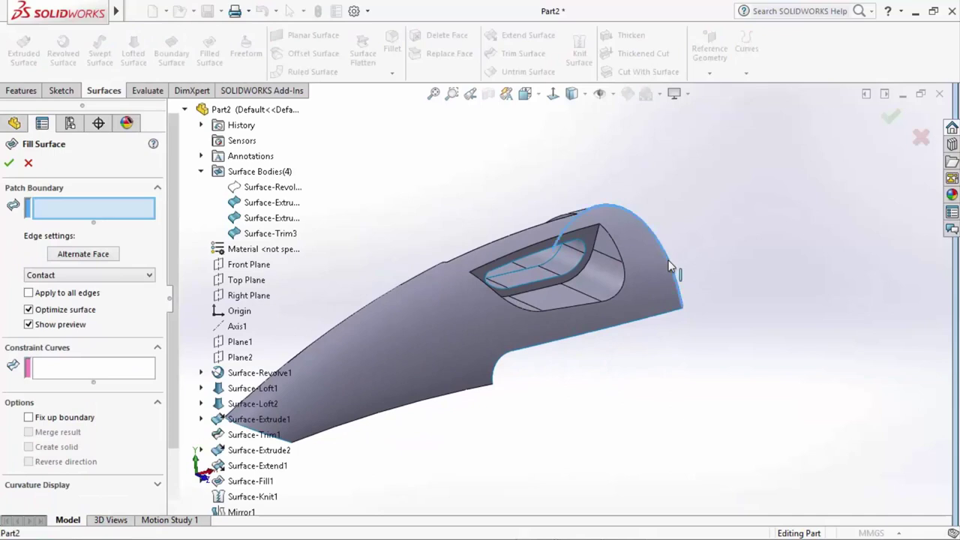
left_click(670, 267)
middle_click_drag(674, 270, 640, 277)
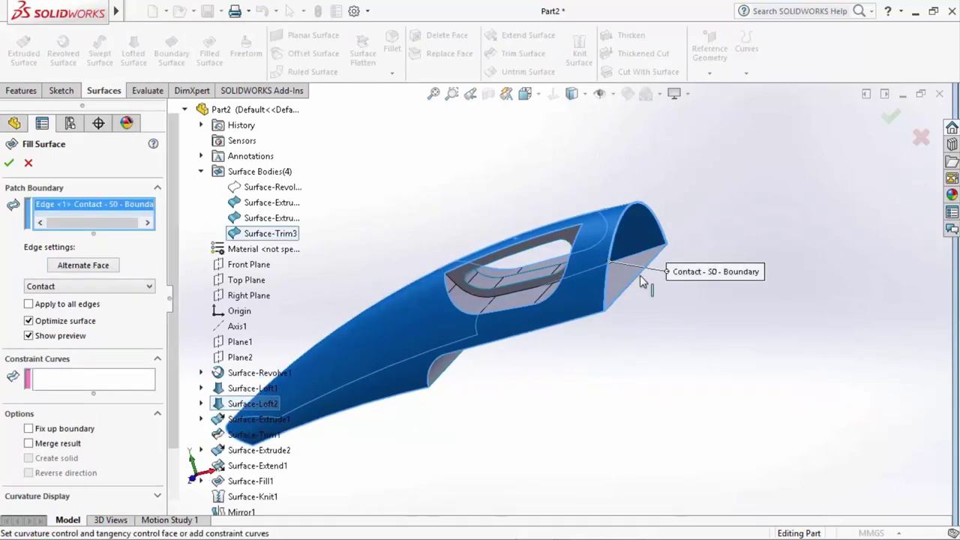
key("Return")
Cap the open nose edge with another filled surface, Surface-Fill3.
middle_click_drag(696, 265, 298, 208)
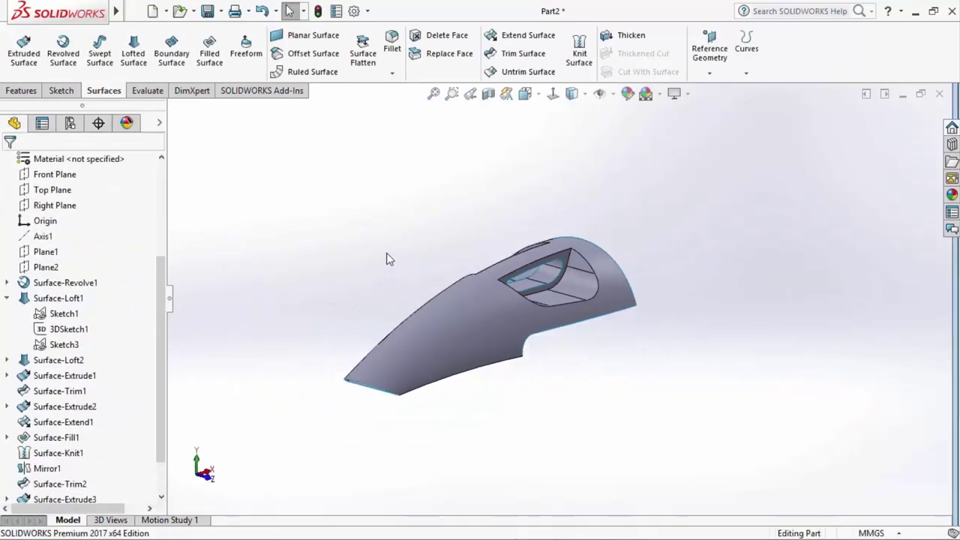
middle_click_drag(389, 259, 266, 106)
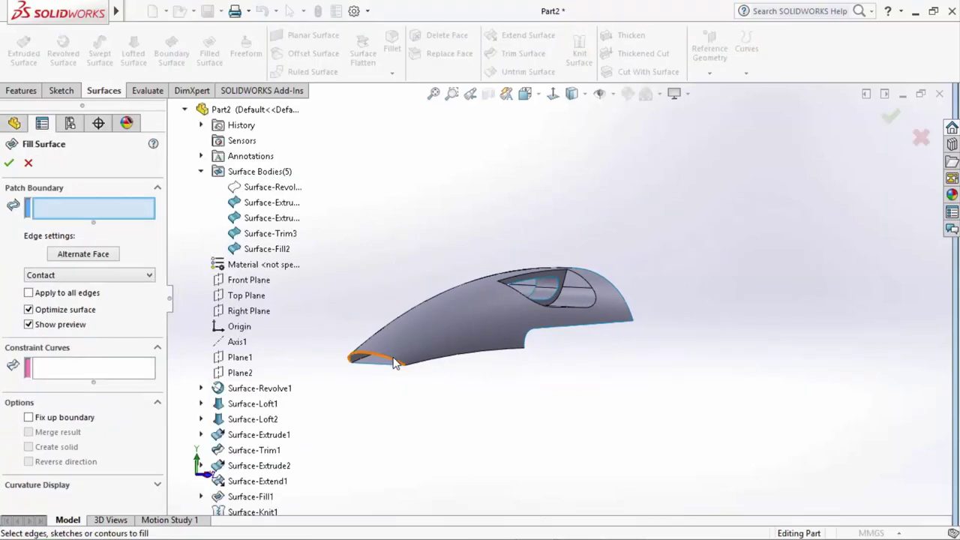
left_click(396, 361)
key("Return")
mouse_move(576, 338)
middle_mouse_down()
mouse_move(553, 356)
mouse_move(563, 369)
middle_mouse_up()
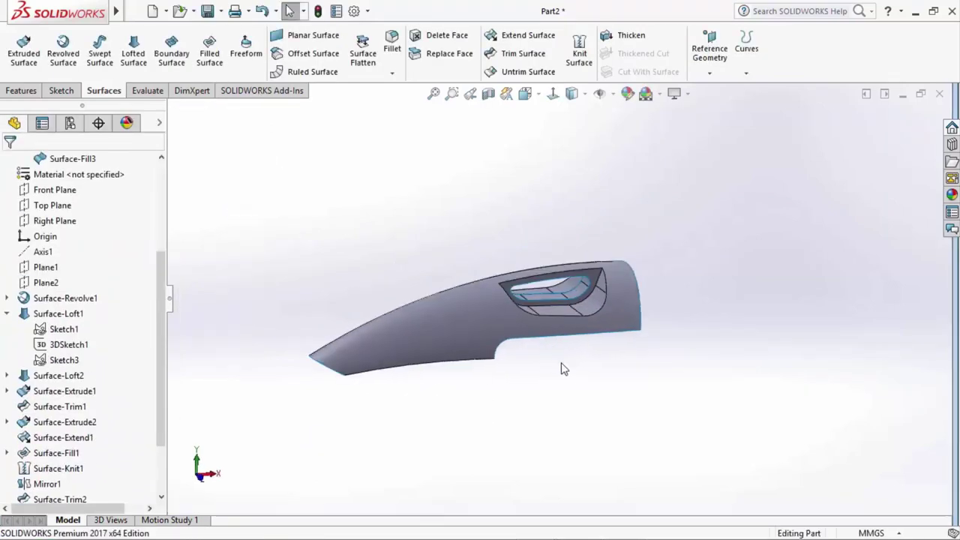
Start a sketch on the Front Plane and draw a straight slot.
left_click(55, 190)
left_click(75, 170)
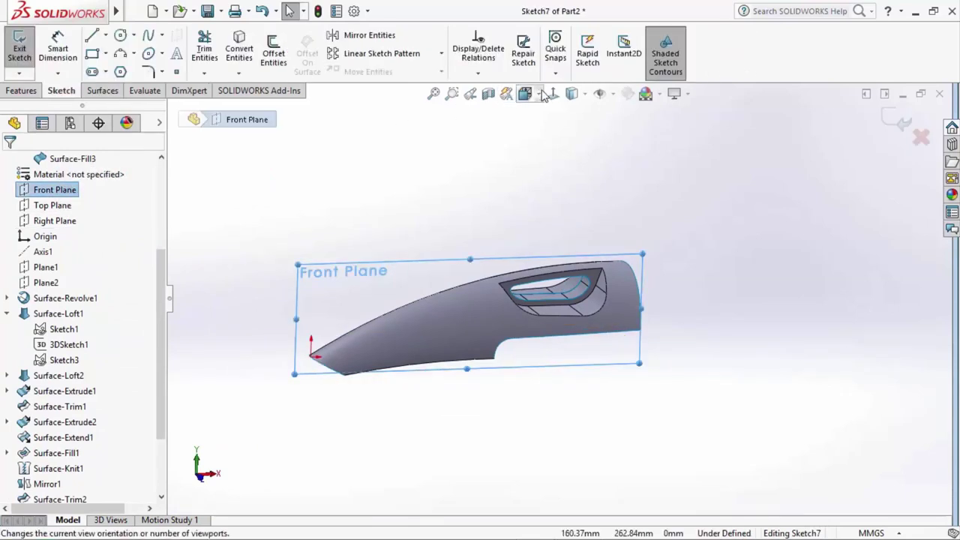
scroll(453, 251, "down", 5)
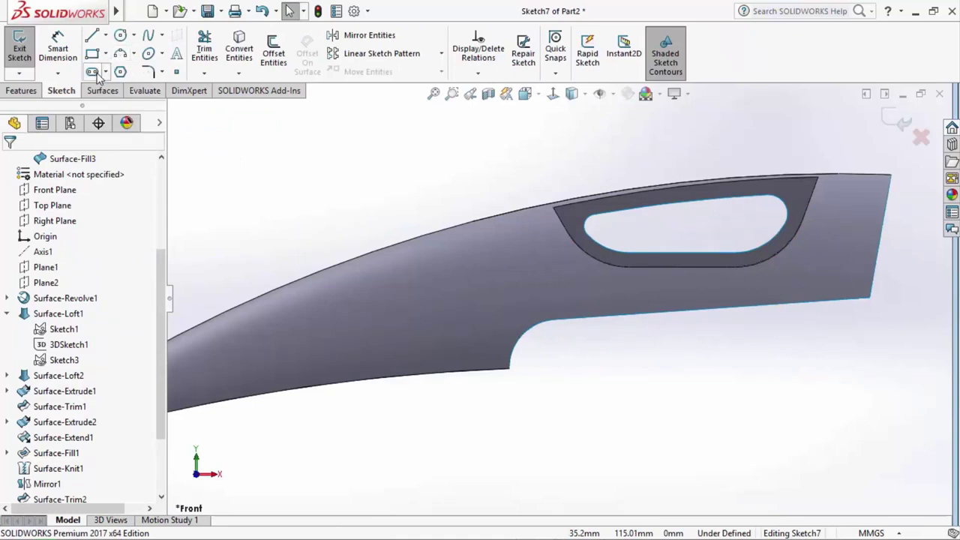
left_click(91, 71)
scroll(480, 277, "up", 2)
left_click(384, 312)
left_click(416, 335)
left_click(421, 337)
scroll(422, 337, "down", 3)
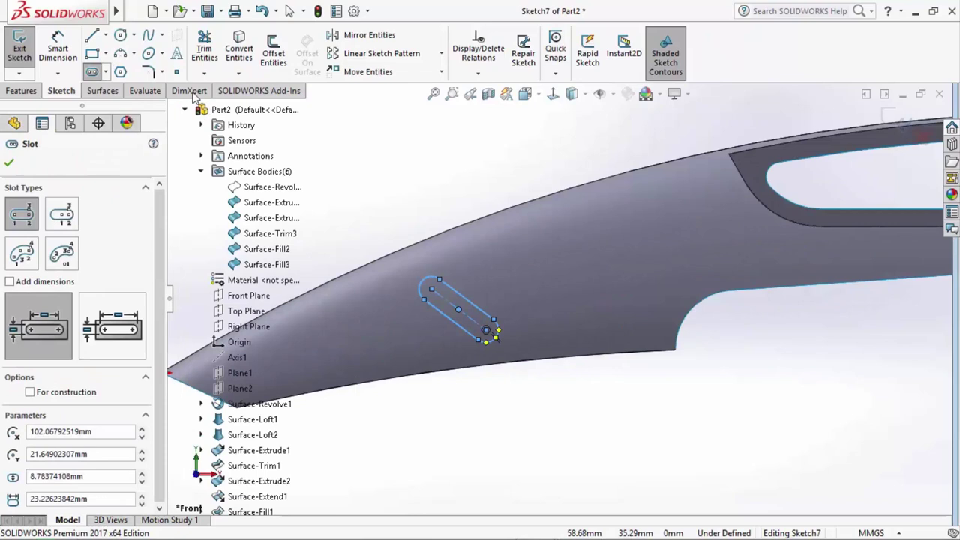
Dimension the slot's end radius as 3.
left_click(64, 57)
scroll(596, 321, "up", 2)
left_click(474, 292)
left_click(476, 240)
type("3")
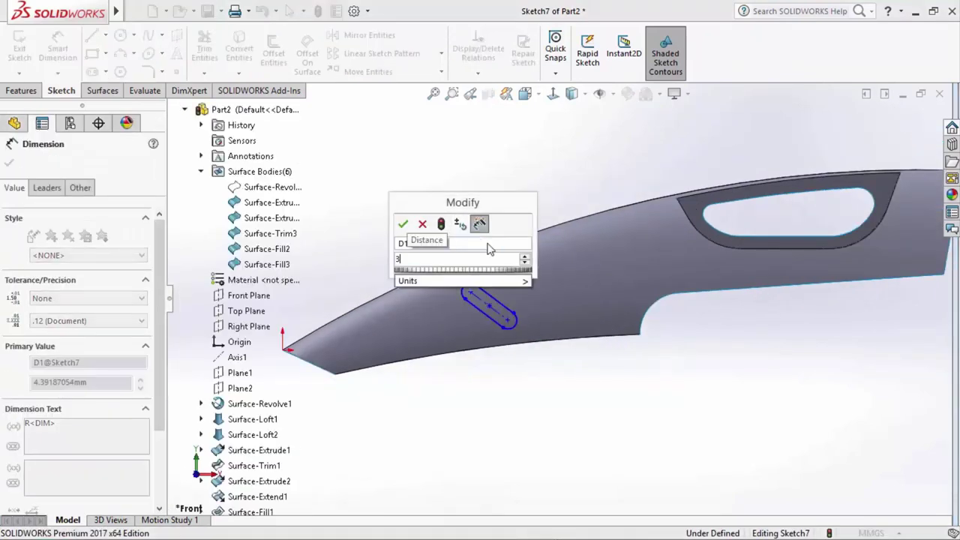
left_click(555, 403)
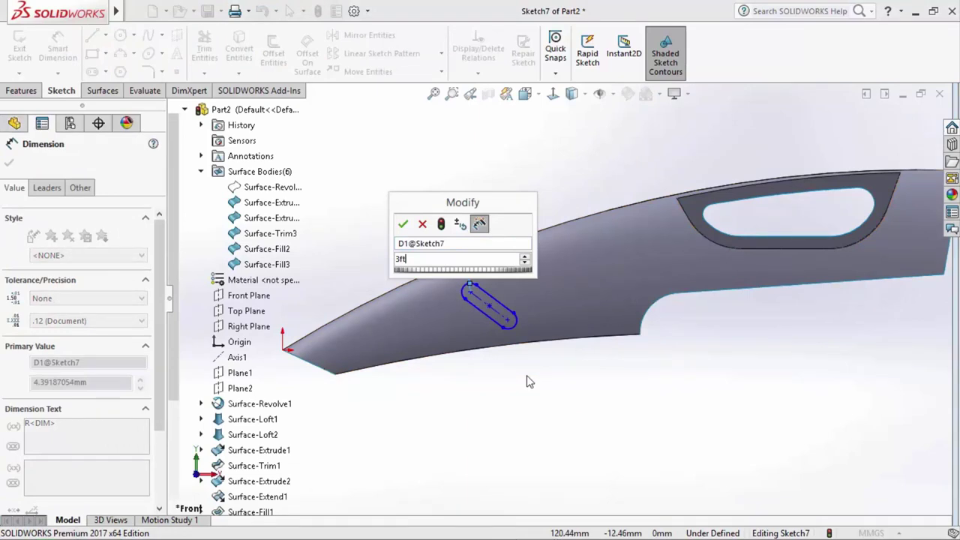
key("BackSpace")
key("BackSpace")
key("Return")
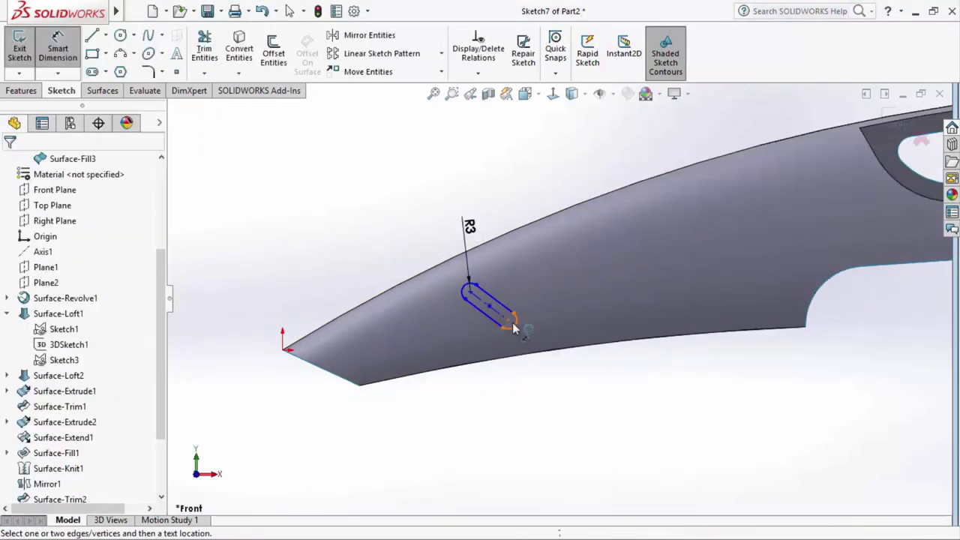
Position the slot with a 24,70 vertical and 92,40 horizontal dimension.
left_click(508, 322)
left_click(285, 351)
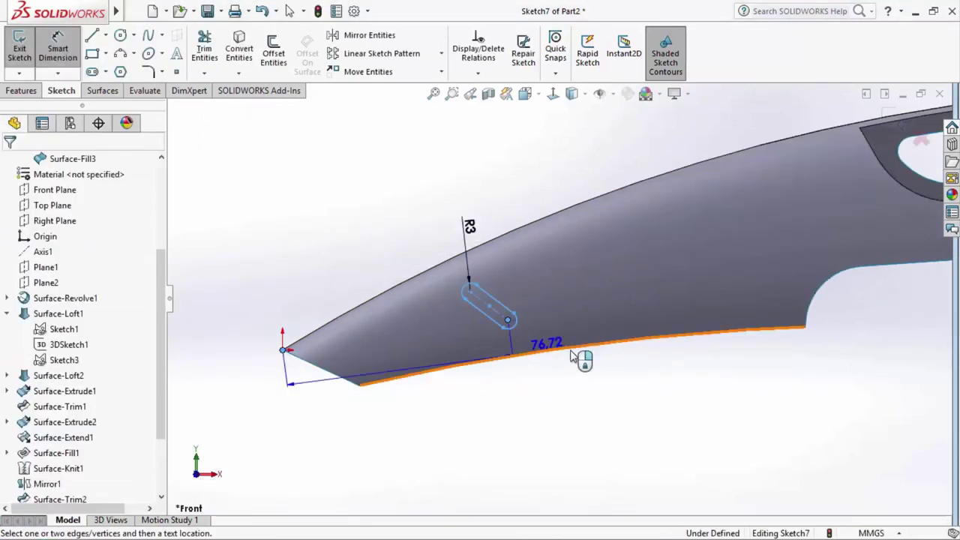
left_click(578, 342)
type("24,7")
key("Return")
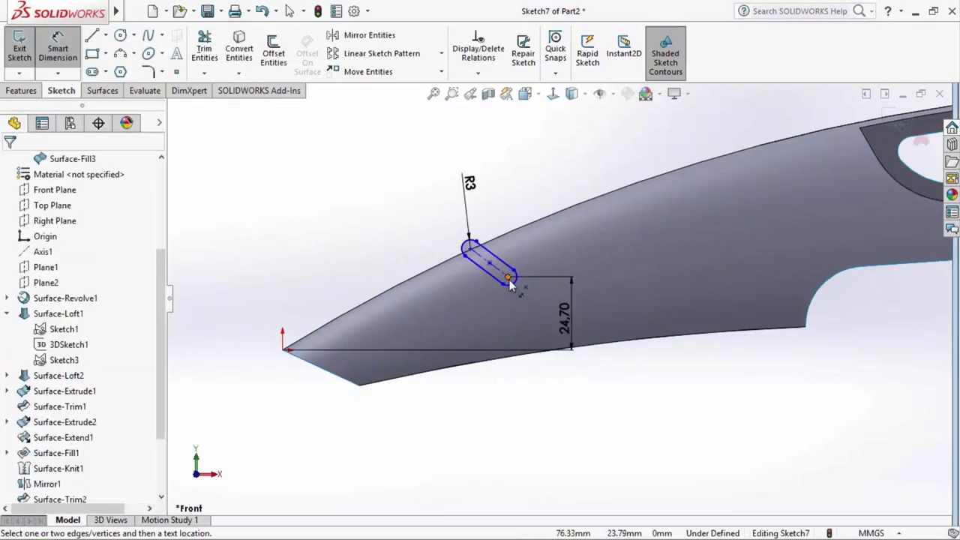
left_click(509, 280)
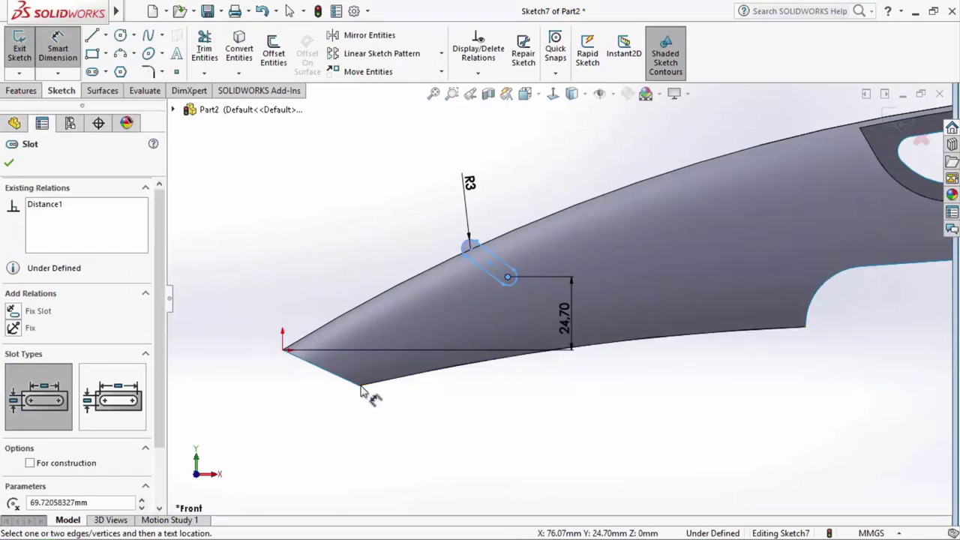
middle_click_drag(358, 390, 358, 398)
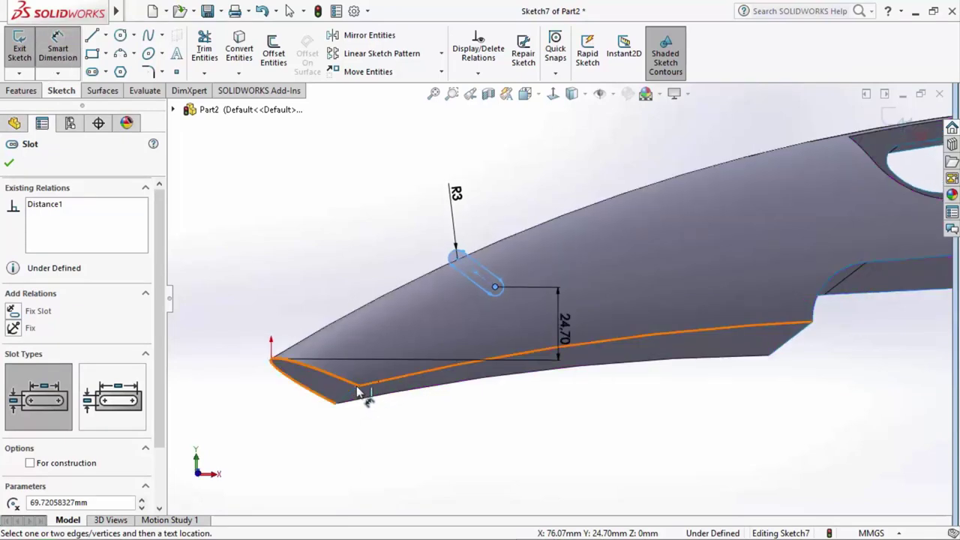
left_click(358, 390)
left_click(427, 439)
type("92,4")
key("Return")
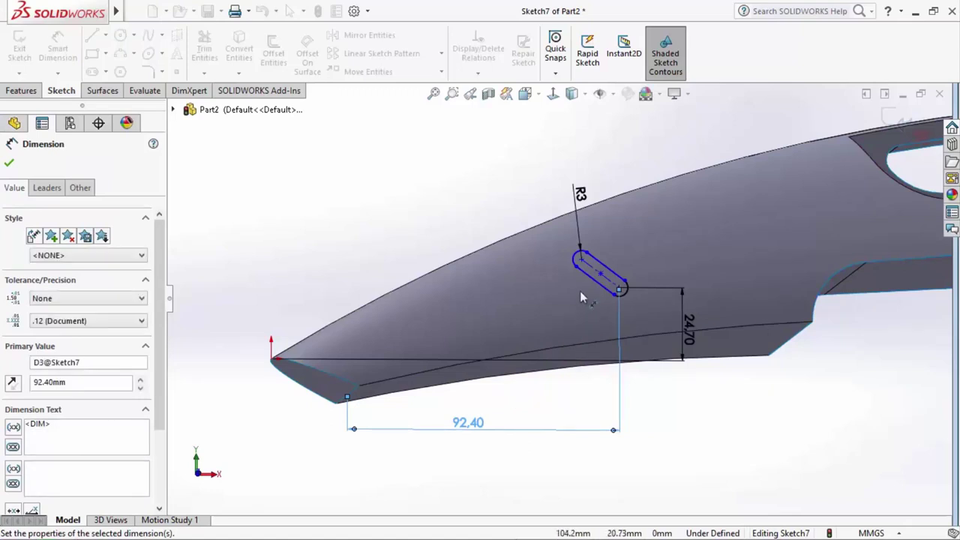
Set the slot length to 20 and its tilt angle to 25°.
left_click(611, 276)
left_click(619, 261)
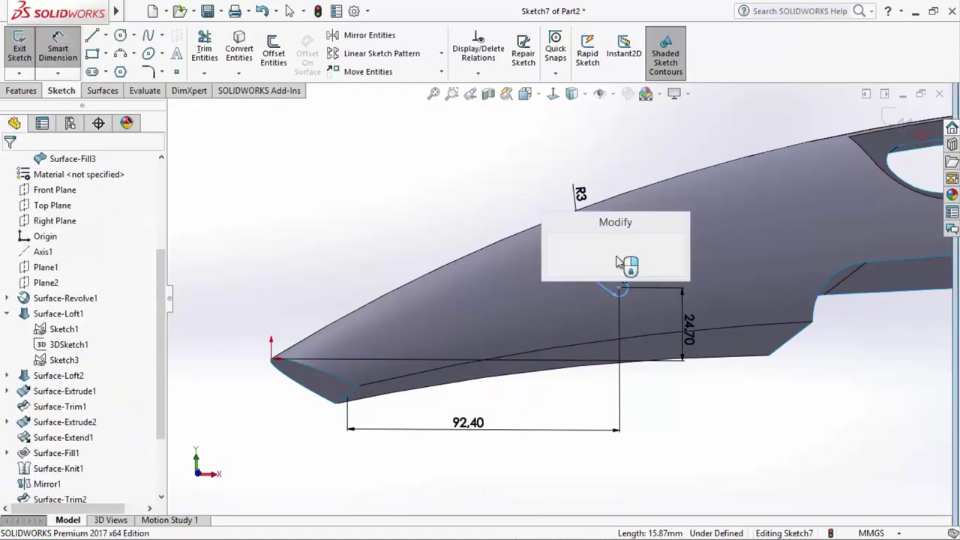
type("20")
key("Return")
scroll(615, 274, "up", 2)
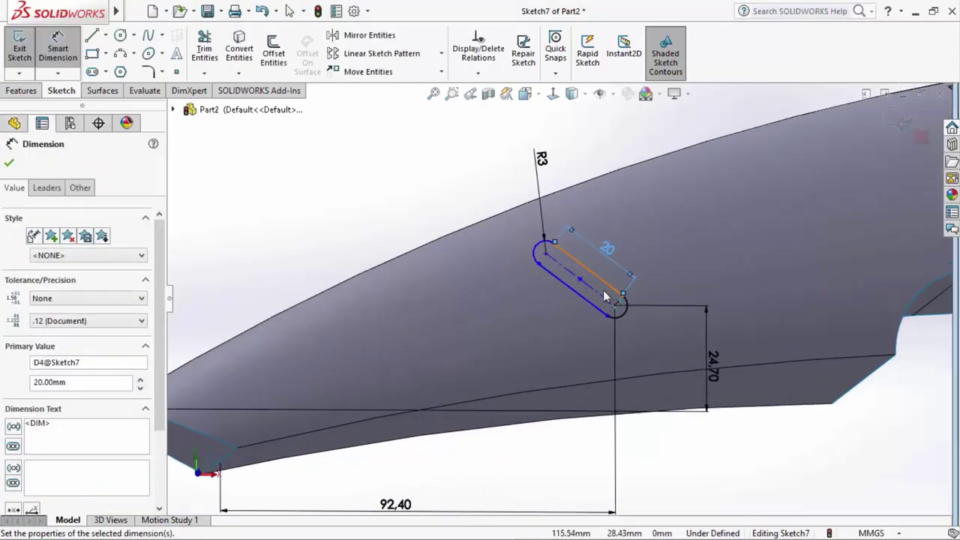
left_click(612, 302)
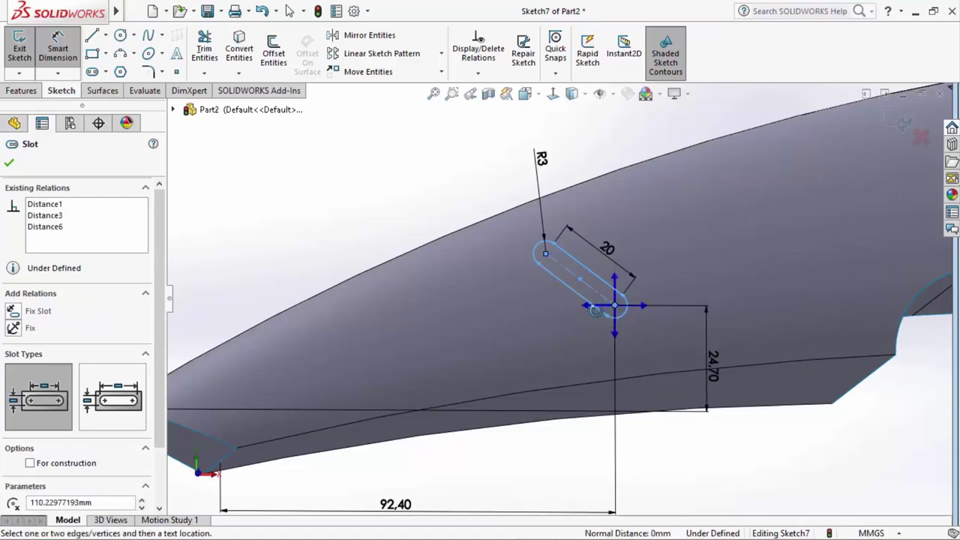
scroll(595, 309, "up", 3)
scroll(601, 304, "up", 2)
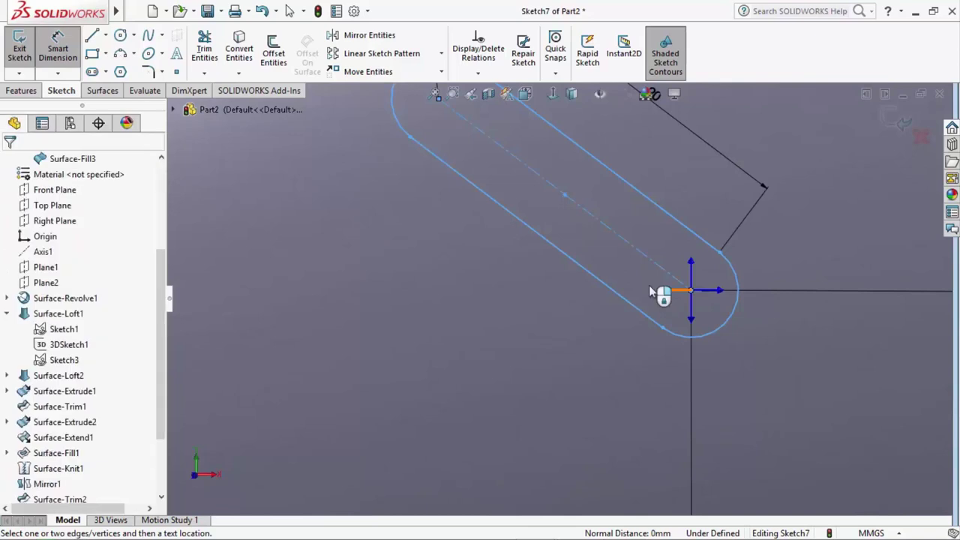
left_click(629, 275)
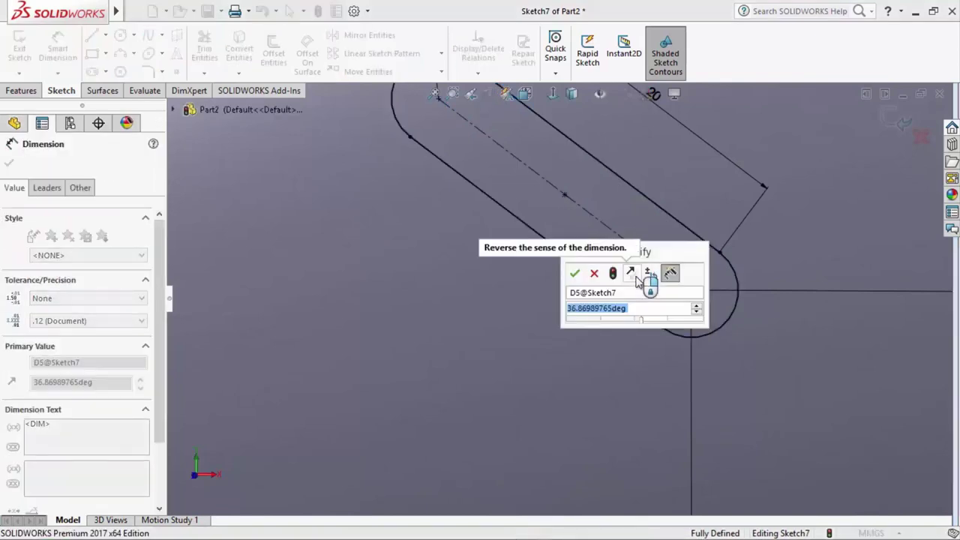
type("25")
key("Return")
scroll(631, 327, "down", 3)
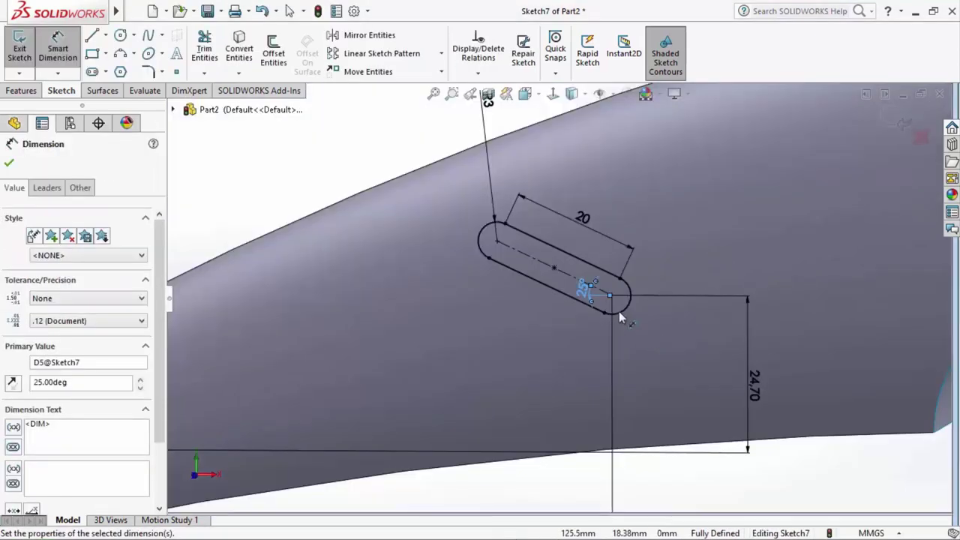
scroll(585, 300, "down", 2)
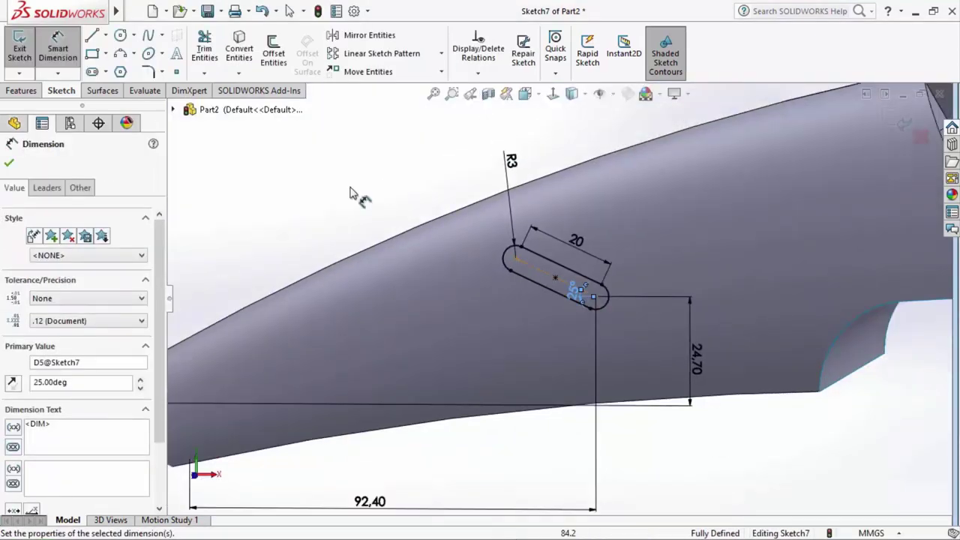
Linear-pattern the slot into 2 instances spaced 26 mm apart.
left_click(351, 54)
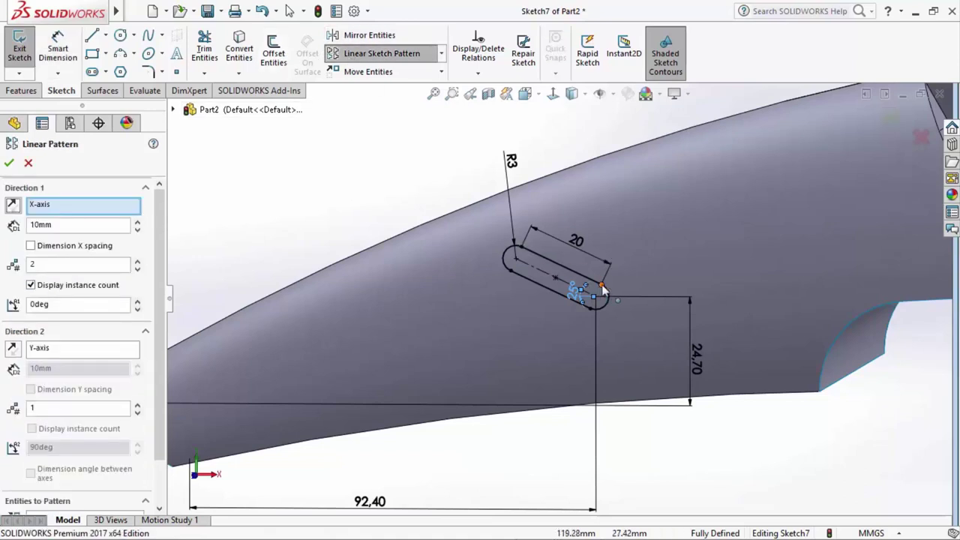
left_click(570, 295)
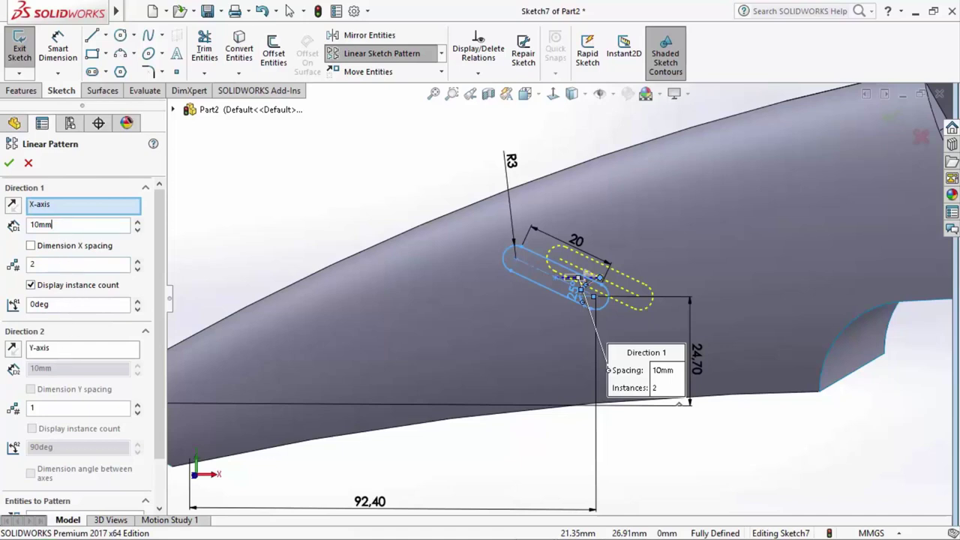
left_click(79, 224)
type("26")
key("Return")
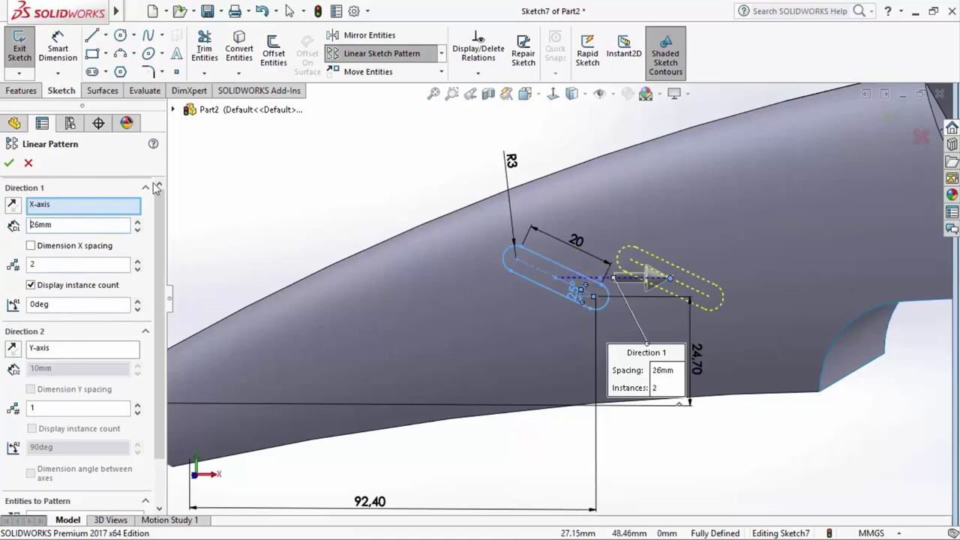
left_click(9, 164)
Add a 26 mm dimension between the two slot centres.
left_click(58, 46)
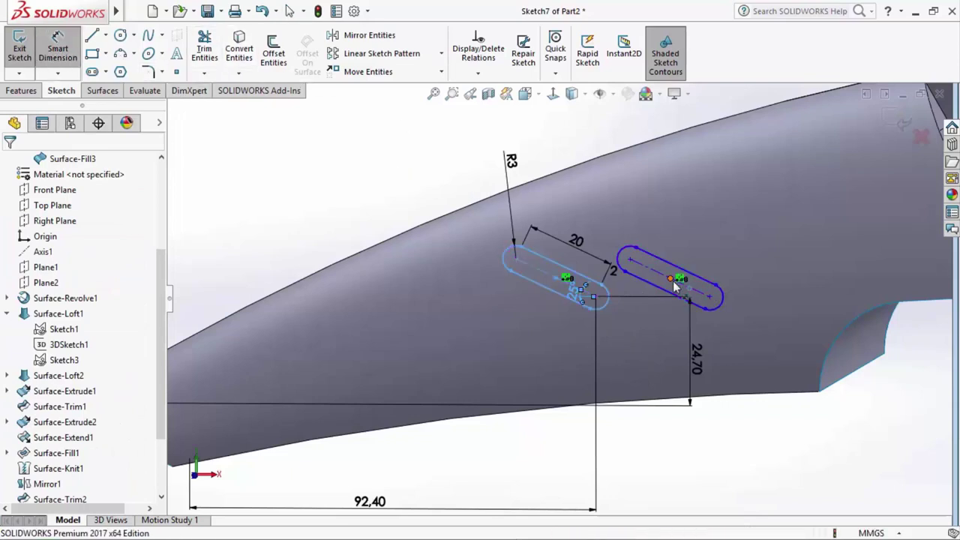
left_click(670, 279)
left_click(556, 278)
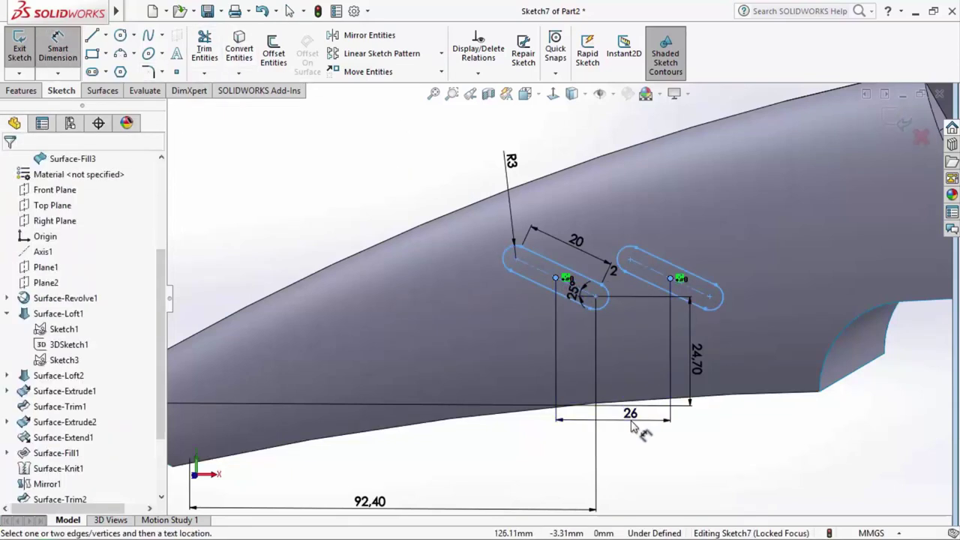
left_click(632, 426)
left_click(570, 417)
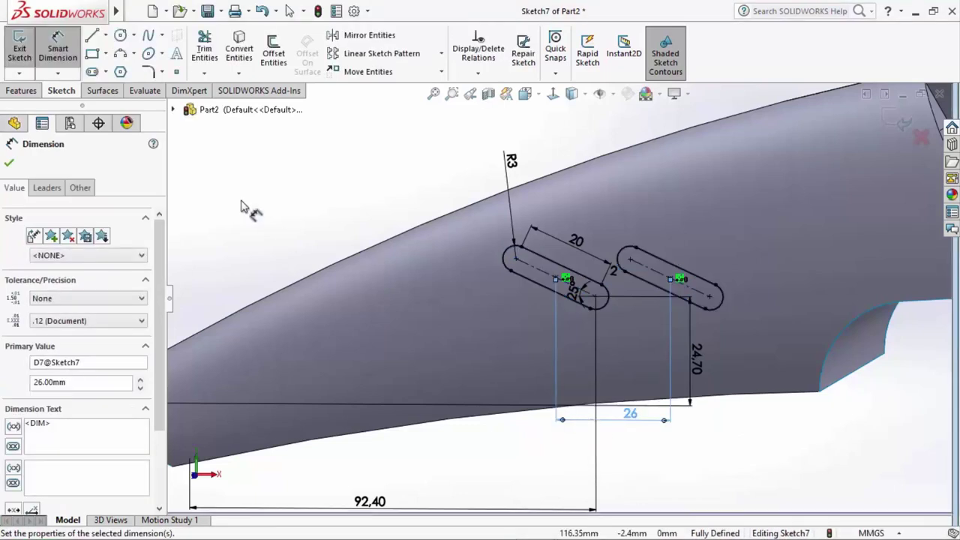
left_click(9, 162)
key("Escape")
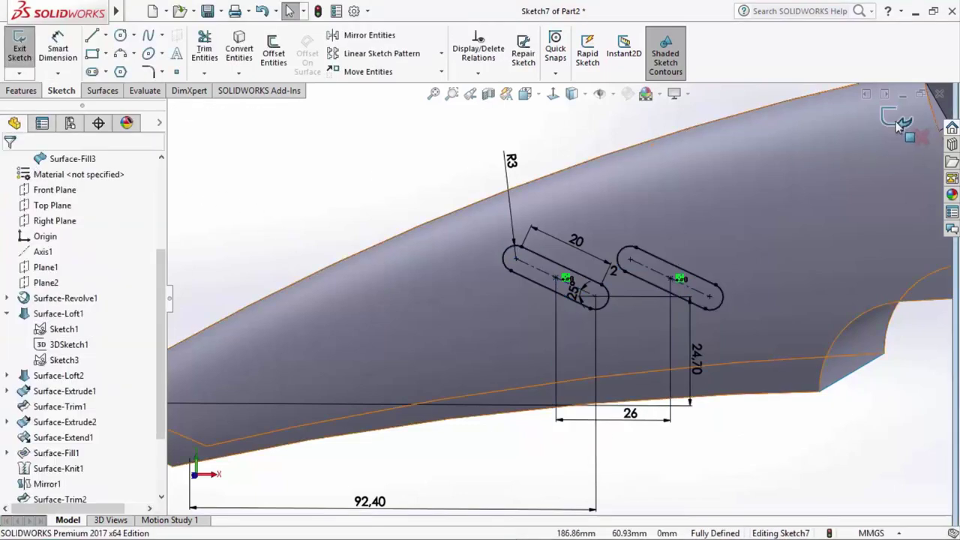
middle_click_drag(234, 134, 210, 124, "ctrl")
Trim the shell surface with Sketch7, selecting the four slot pieces, creating Surface-Trim4.
left_click(85, 91)
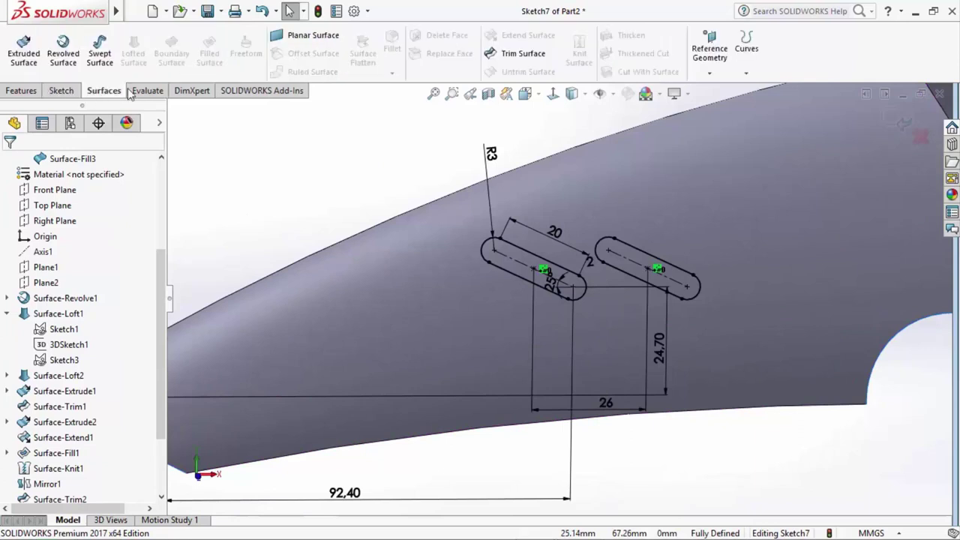
left_click(525, 54)
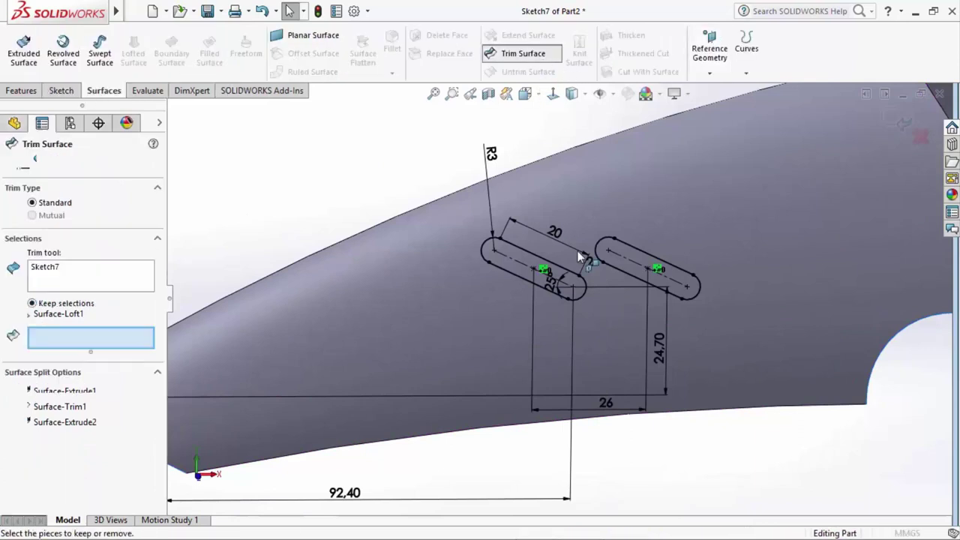
left_click(584, 300)
left_click(657, 303)
mouse_move(657, 303)
middle_mouse_down()
mouse_move(665, 322)
mouse_move(733, 363)
middle_mouse_up()
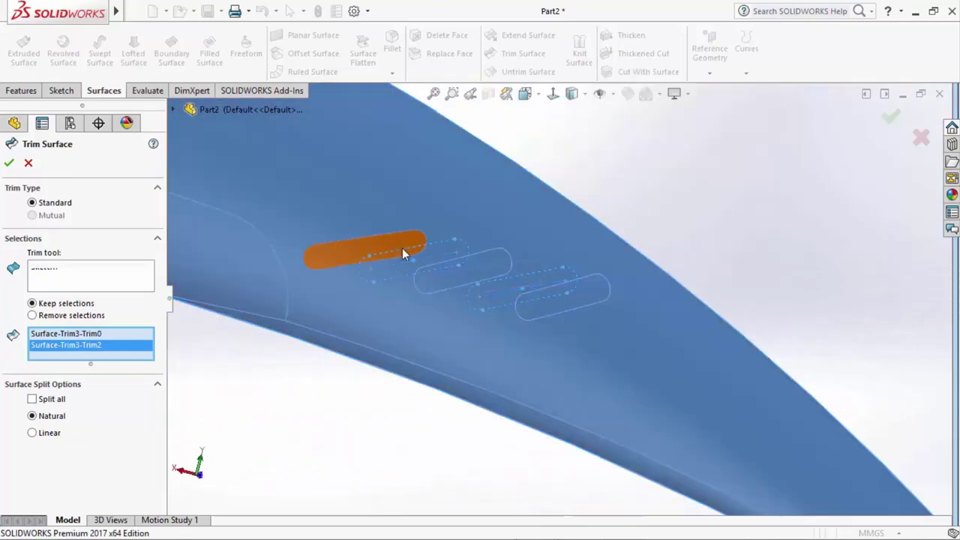
left_click(402, 247)
left_click(472, 276)
right_click(583, 285)
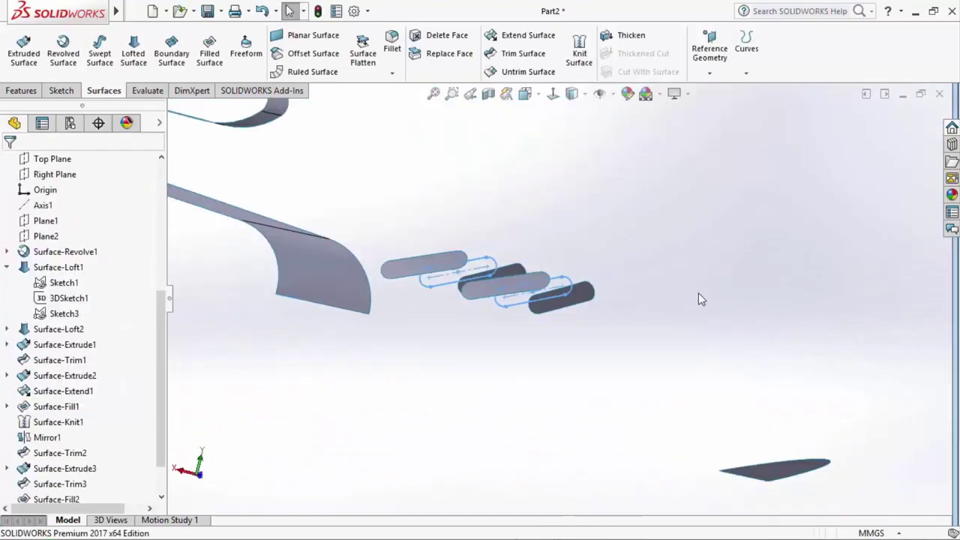
middle_click_drag(687, 290, 688, 299)
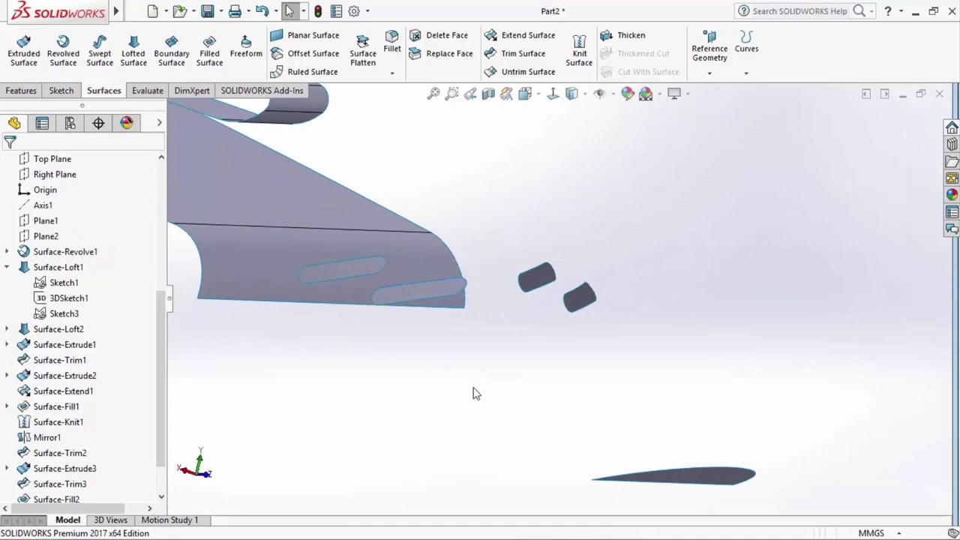
Reopen Surface-Trim4 to check it and close it unchanged.
scroll(66, 395, "down", 1)
left_click(51, 485)
left_click(63, 439)
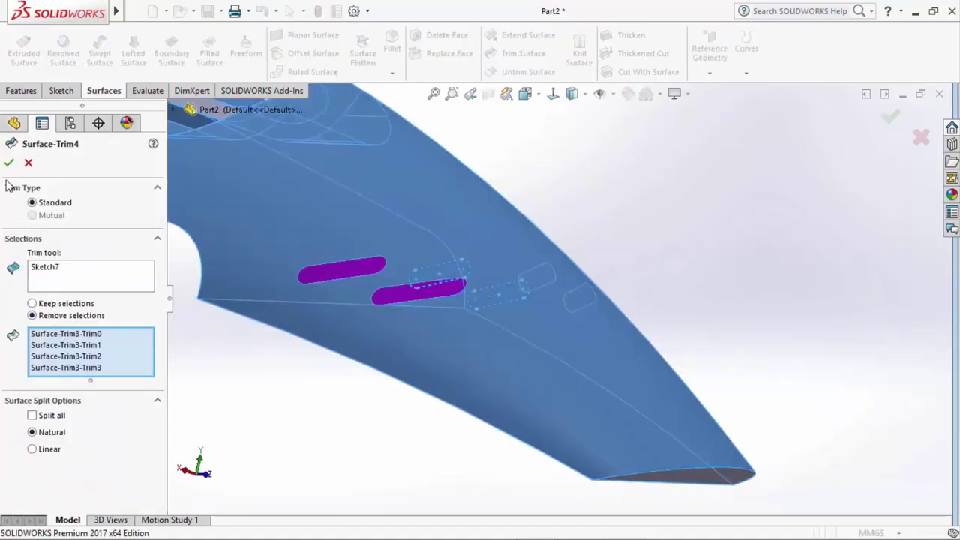
key("Return")
mouse_move(766, 315)
middle_mouse_down()
mouse_move(640, 320)
mouse_move(677, 337)
mouse_move(672, 310)
middle_mouse_up()
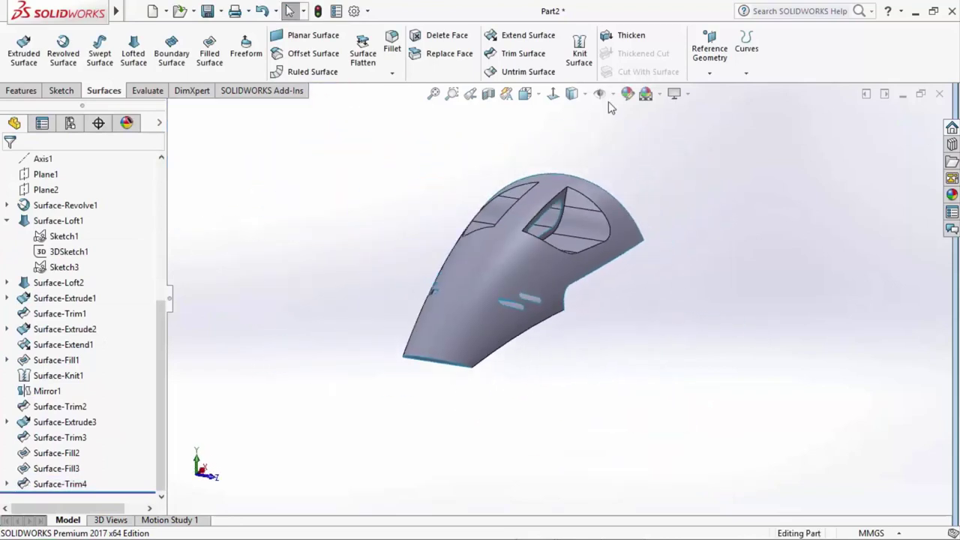
Knit Surface-Extrude1, Surface-Extrude3, Surface-Trim4, Surface-Fill2 and Surface-Fill3 together into one surface.
left_click(578, 49)
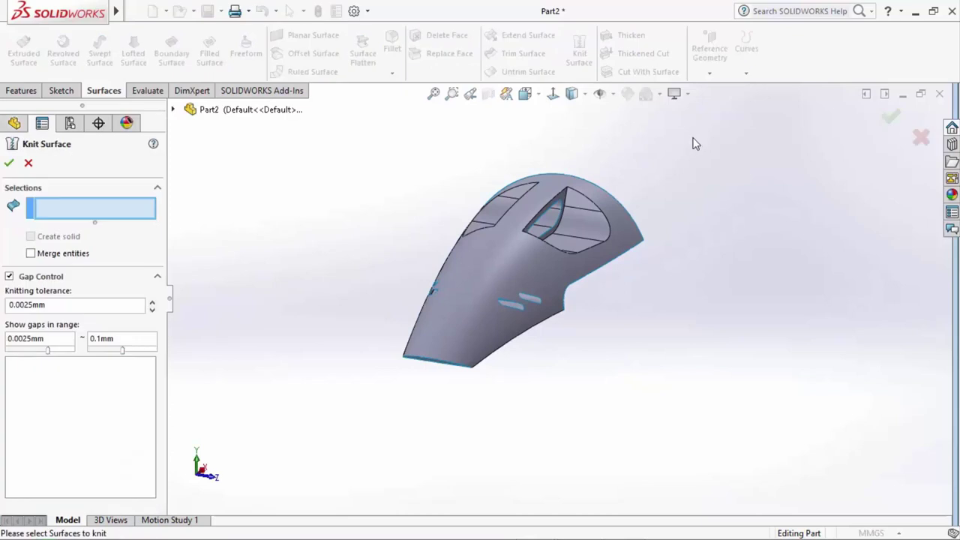
left_click_drag(377, 392, 381, 357)
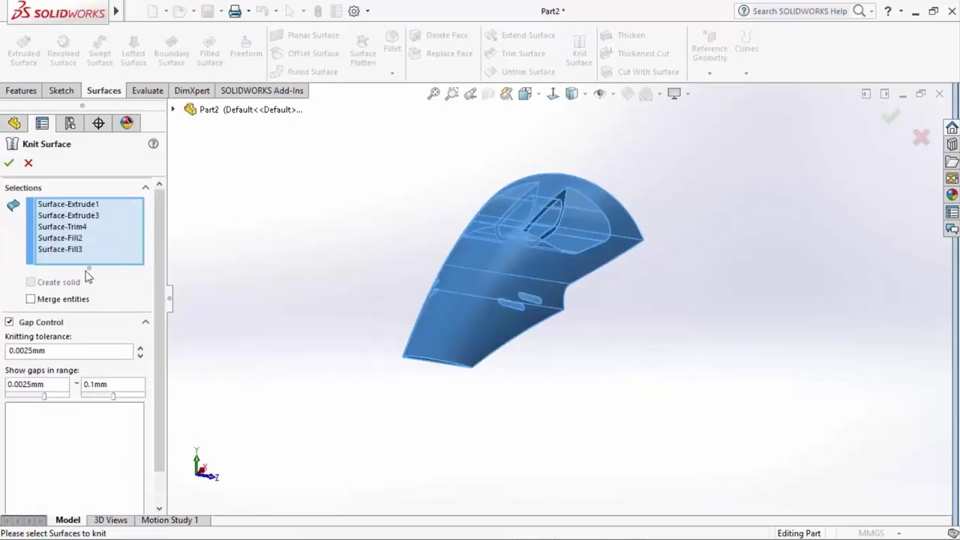
left_click(13, 165)
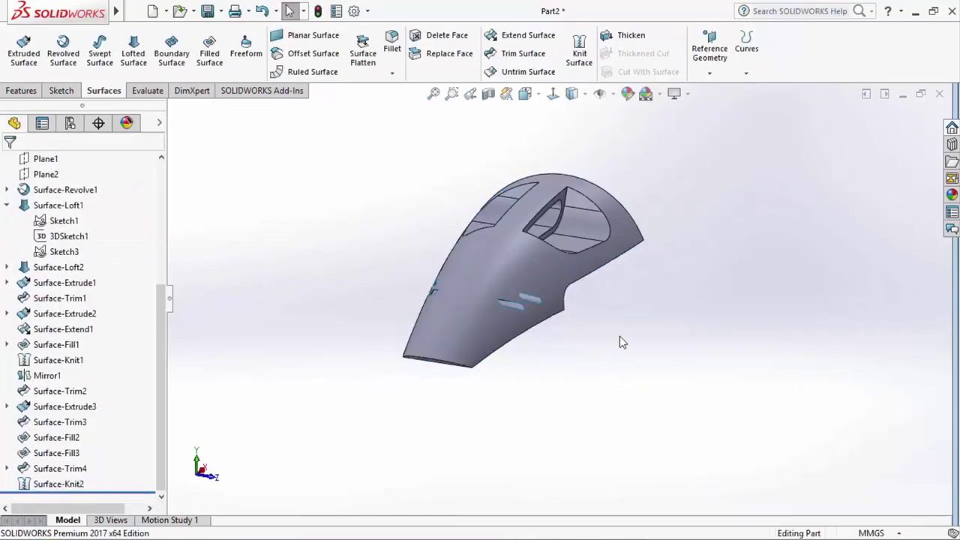
middle_click_drag(622, 338, 560, 262)
scroll(526, 240, "down", 3)
middle_click_drag(470, 215, 517, 240)
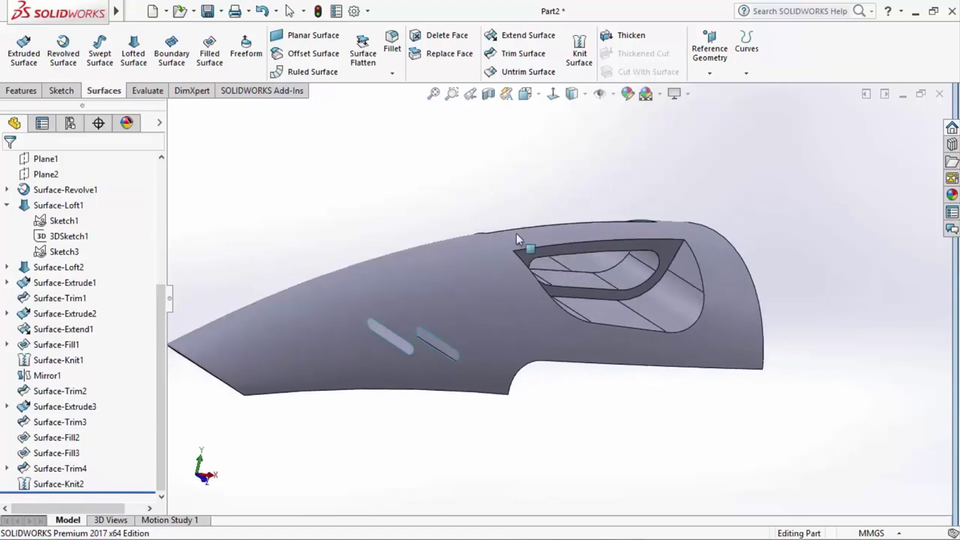
Round the lower and top recess edge loops with an 8 mm fillet.
left_click(392, 50)
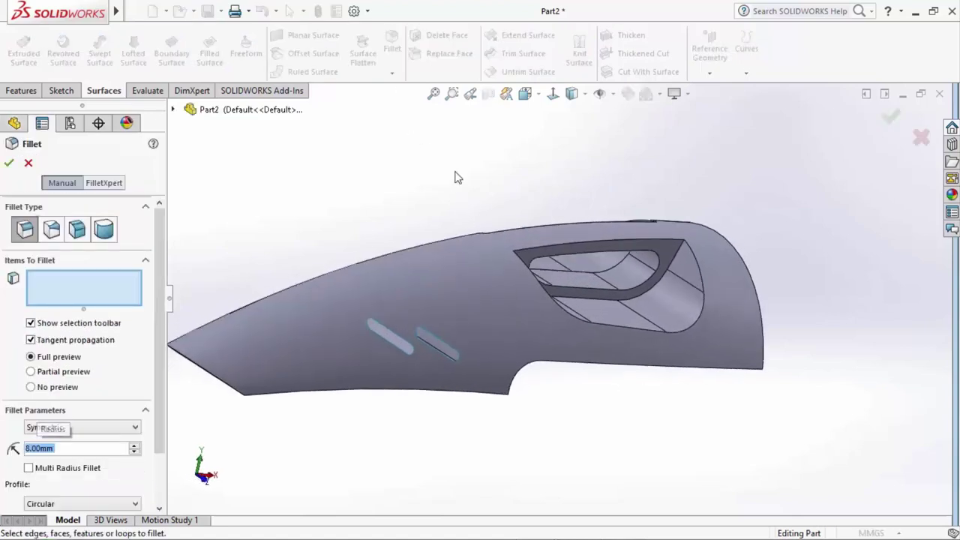
left_click(671, 330)
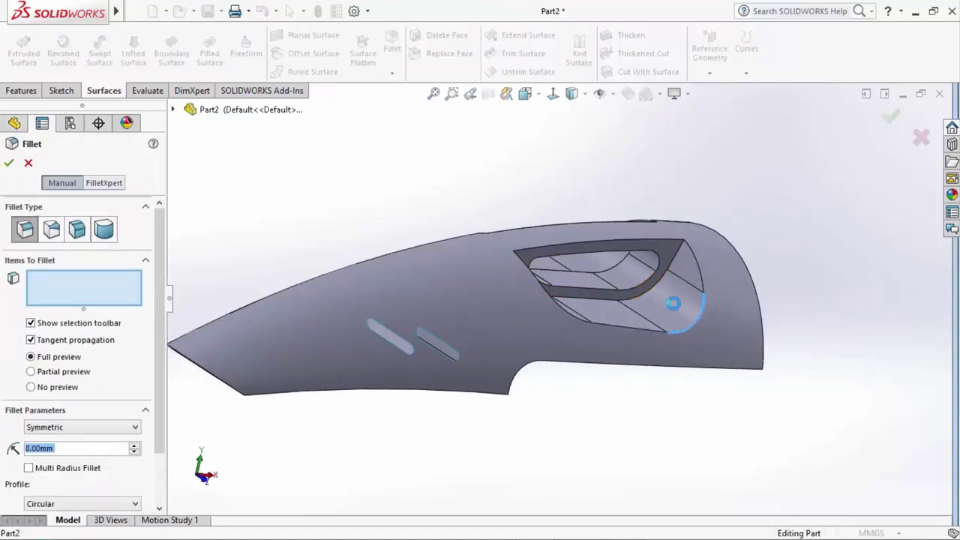
middle_click_drag(672, 330, 651, 244)
left_click(614, 169)
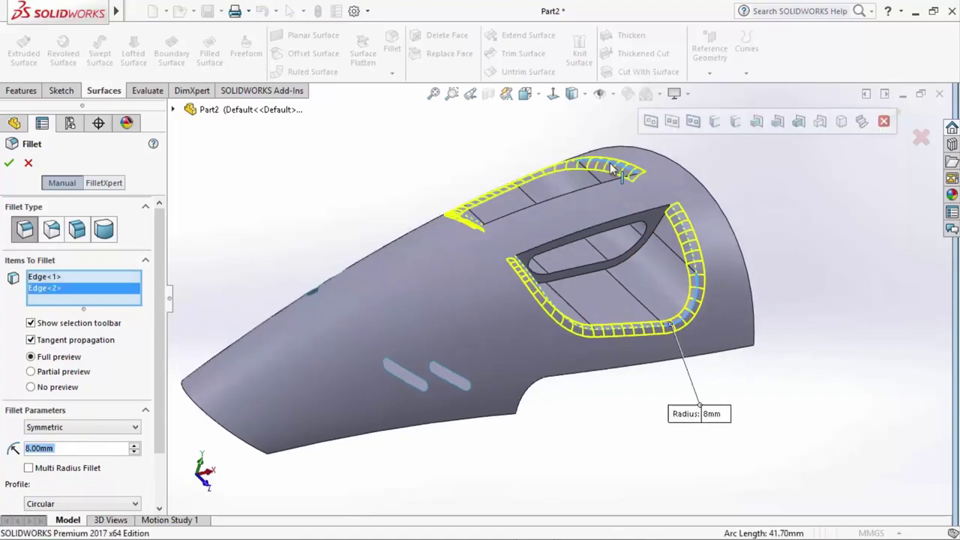
key("Return")
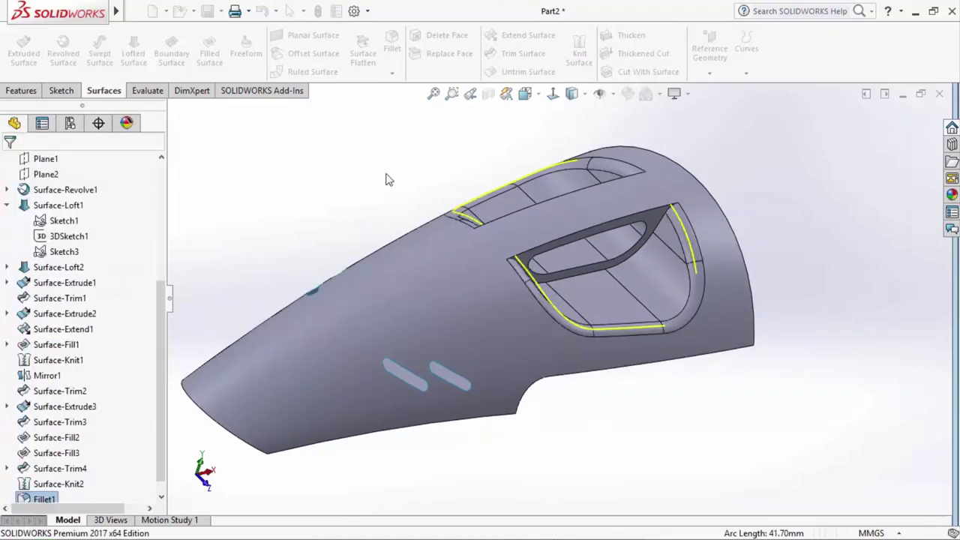
middle_click_drag(385, 177, 566, 175)
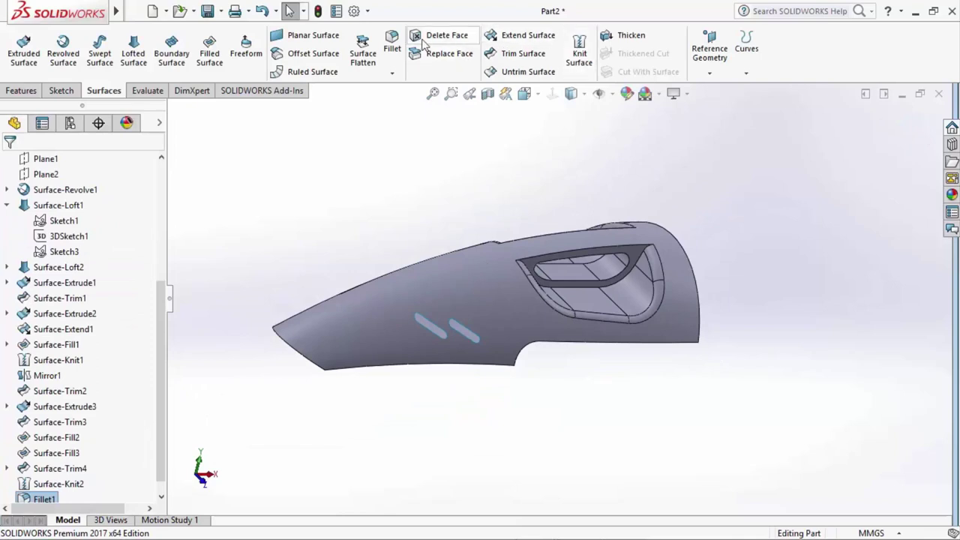
Start a 3 mm face fillet and select the recess face, a second face and the curved top face.
left_click(401, 47)
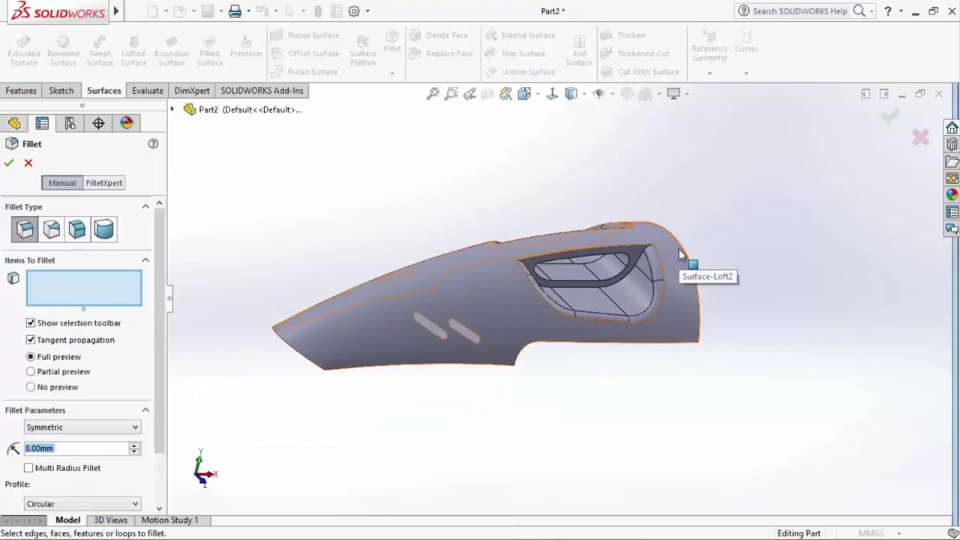
type("3")
key("Return")
scroll(652, 203, "down", 3)
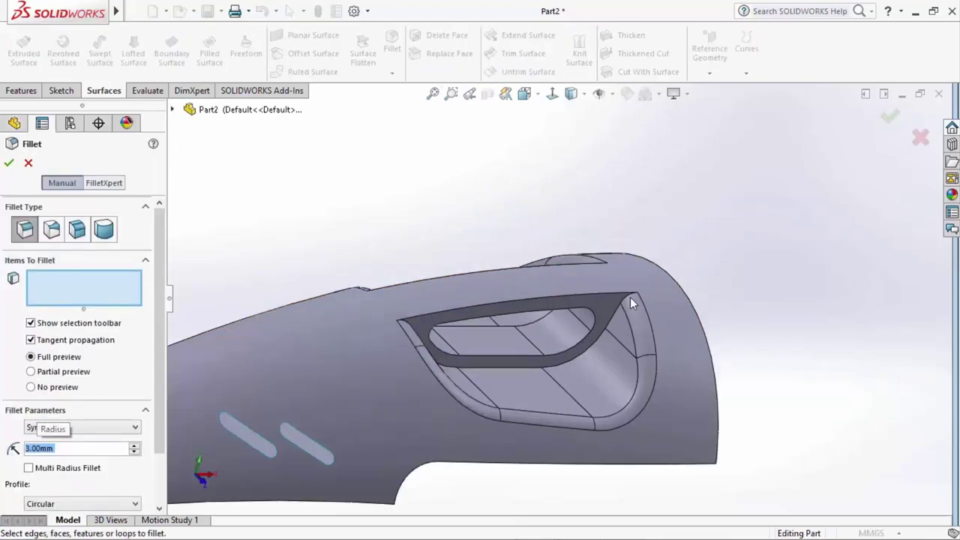
left_click(616, 303)
mouse_move(616, 302)
middle_mouse_down()
mouse_move(537, 264)
mouse_move(490, 263)
middle_mouse_up()
left_click(528, 261)
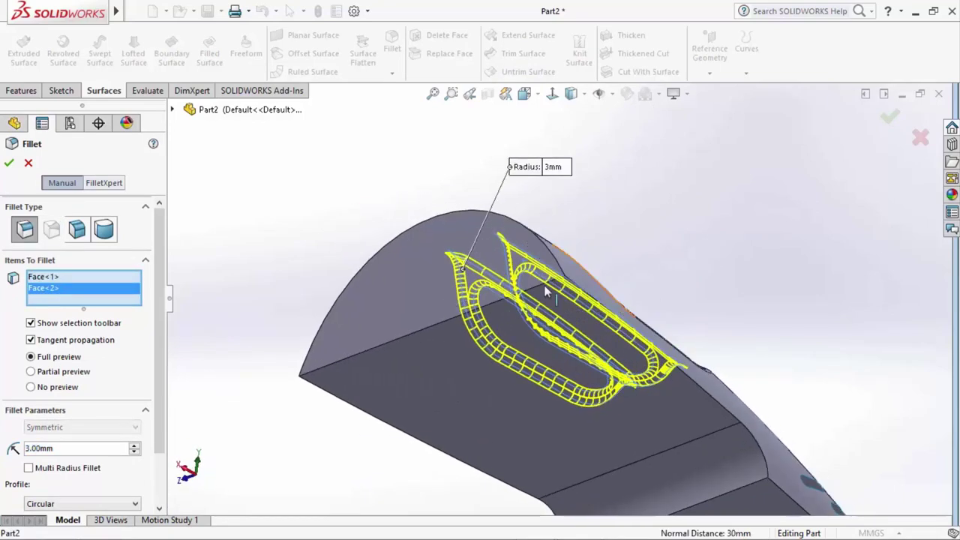
left_click(490, 263)
Add the large flat face and two more faces from underneath, then accept the six-face fillet.
left_click(486, 393)
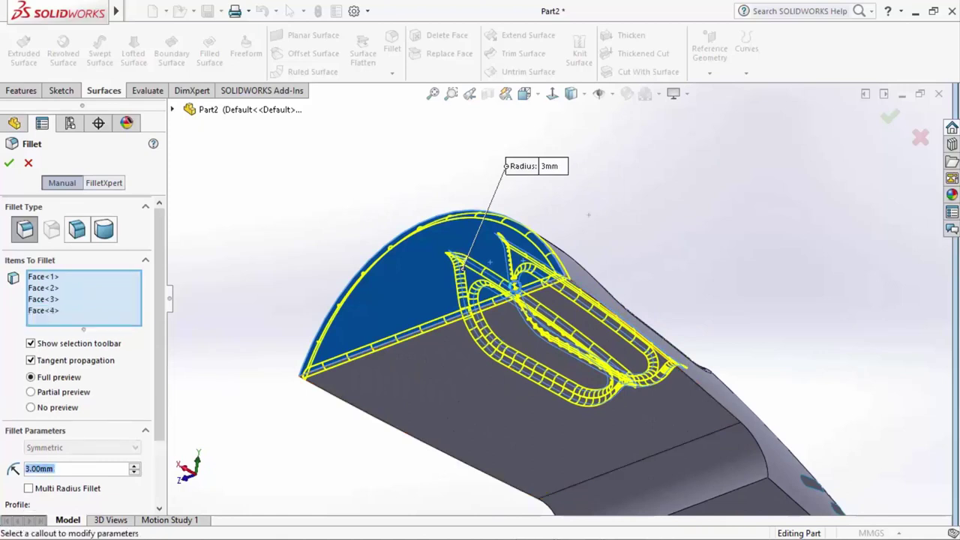
scroll(532, 284, "up", 3)
scroll(618, 390, "down", 5)
left_click(643, 406)
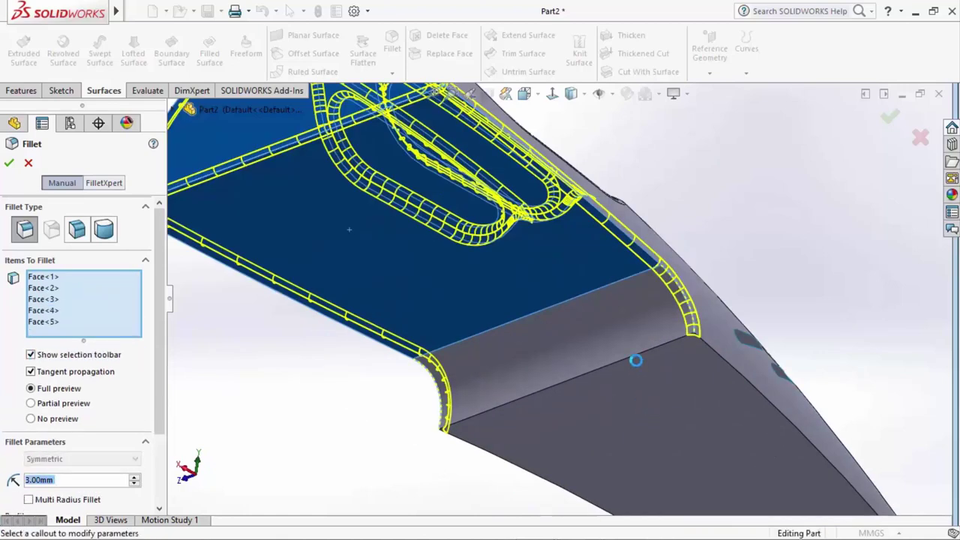
scroll(631, 296, "up", 3)
middle_click_drag(690, 316, 527, 357)
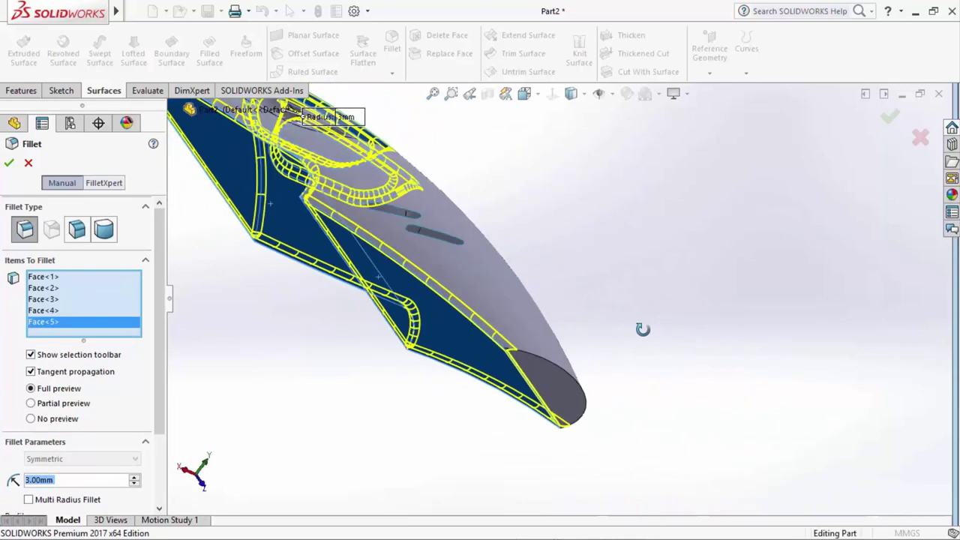
left_click(528, 353)
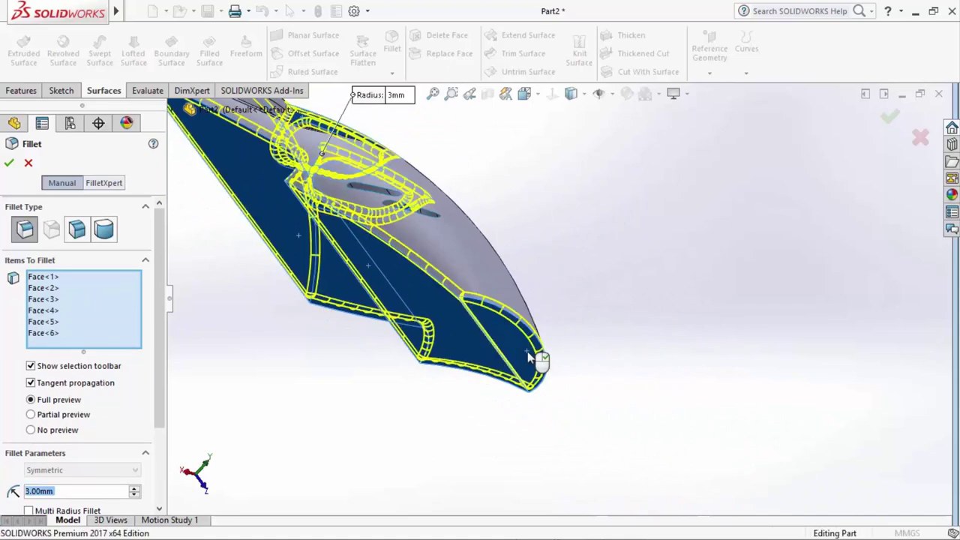
right_click(529, 359)
Orbit and pan around the filleted shell to inspect it, dismissing the unsaved-document notice.
mouse_move(527, 351)
middle_mouse_down()
mouse_move(605, 360)
mouse_move(566, 257)
mouse_move(492, 209)
mouse_move(523, 171)
mouse_move(484, 210)
middle_mouse_up()
scroll(485, 209, "down", 2)
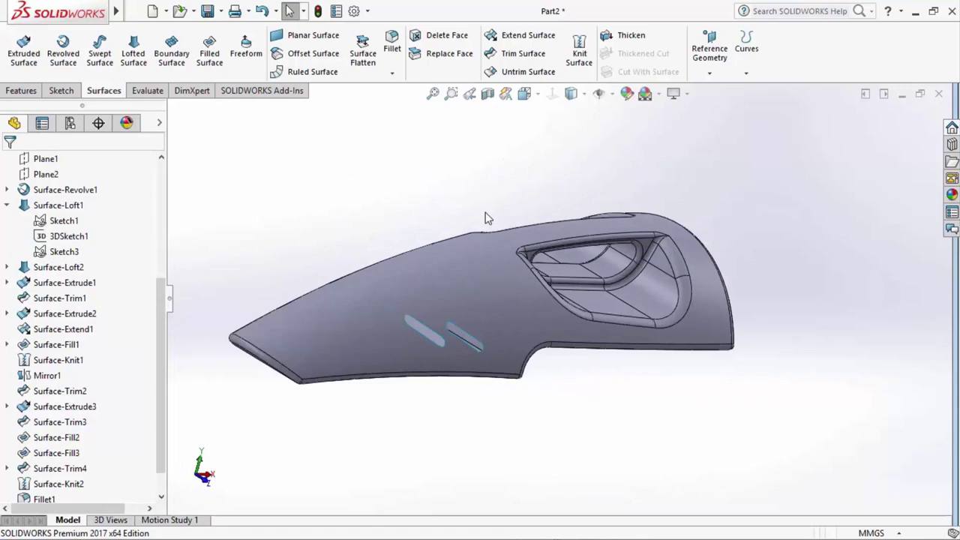
scroll(698, 396, "down", 2)
scroll(623, 397, "up", 2)
scroll(508, 238, "down", 2)
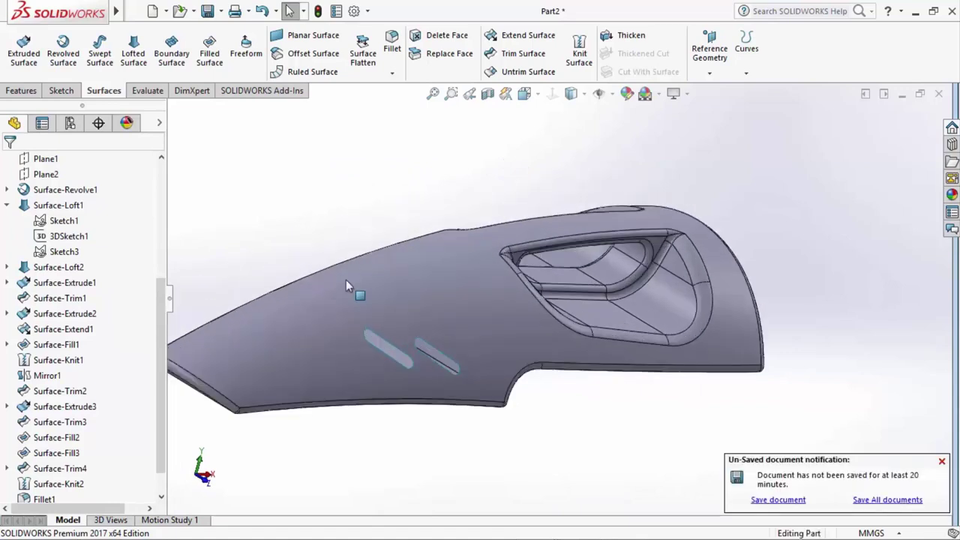
middle_click_drag(346, 285, 484, 288, "ctrl")
left_click(940, 461)
mouse_move(856, 425)
middle_mouse_down()
mouse_move(866, 385)
mouse_move(853, 423)
mouse_move(823, 434)
middle_mouse_up()
scroll(832, 380, "down", 2)
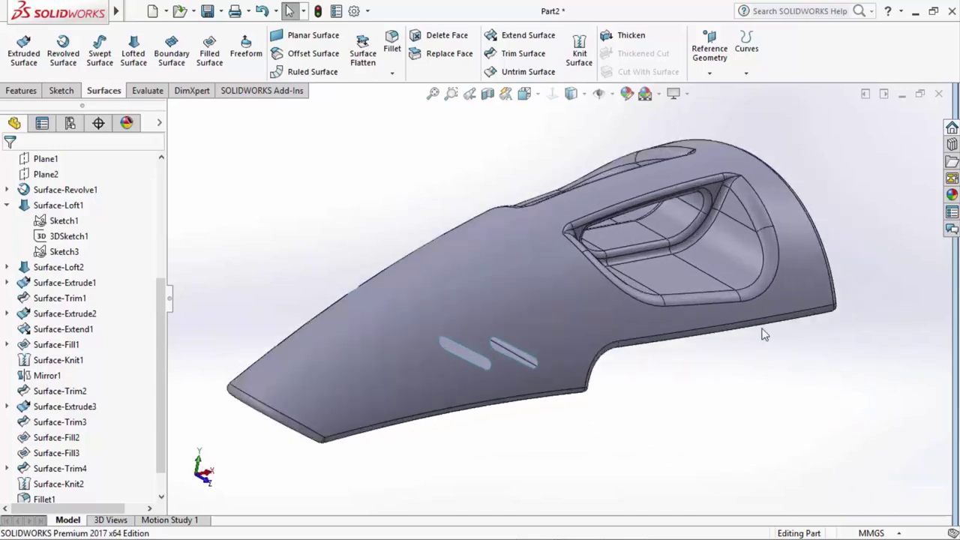